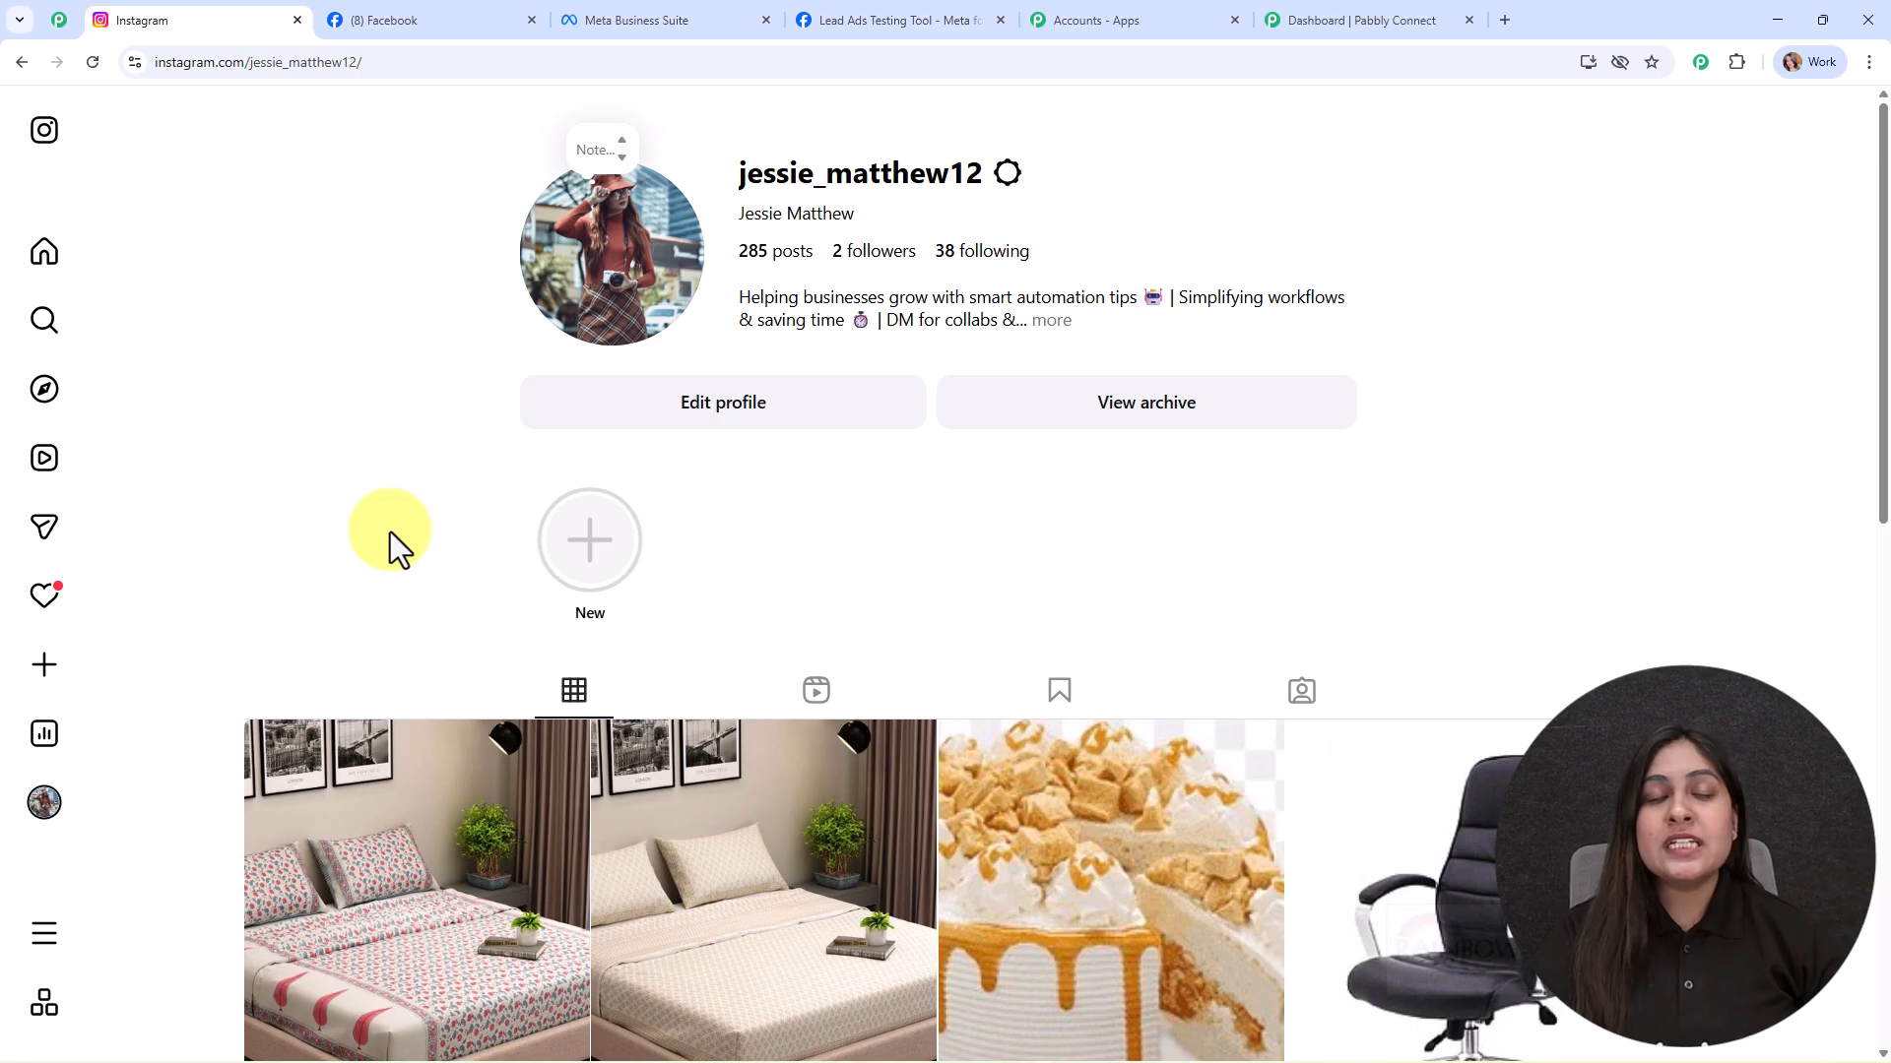
Step: Submit the filled-in Digital Dynamics test lead form in the Lead Ads Testing Tool
{"action": "left_click", "coordinate": [854, 27]}
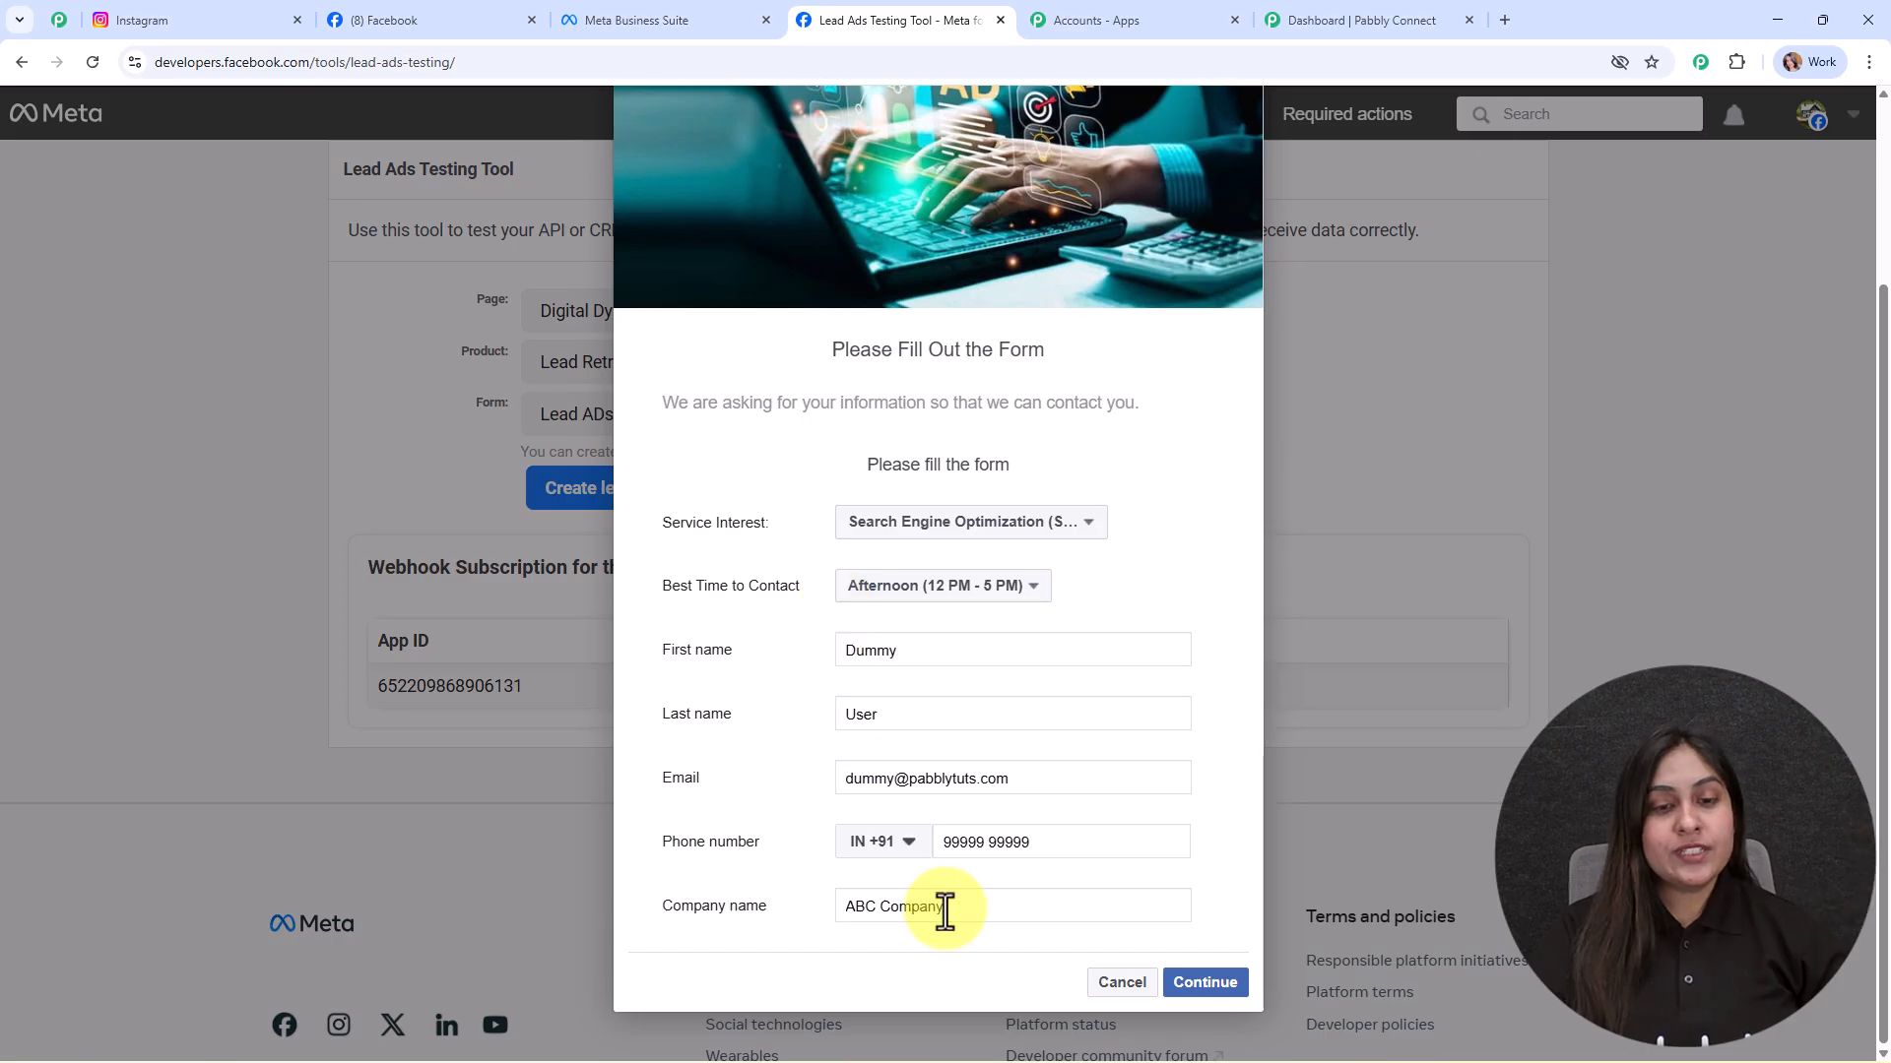
{"action": "left_click", "coordinate": [1205, 983]}
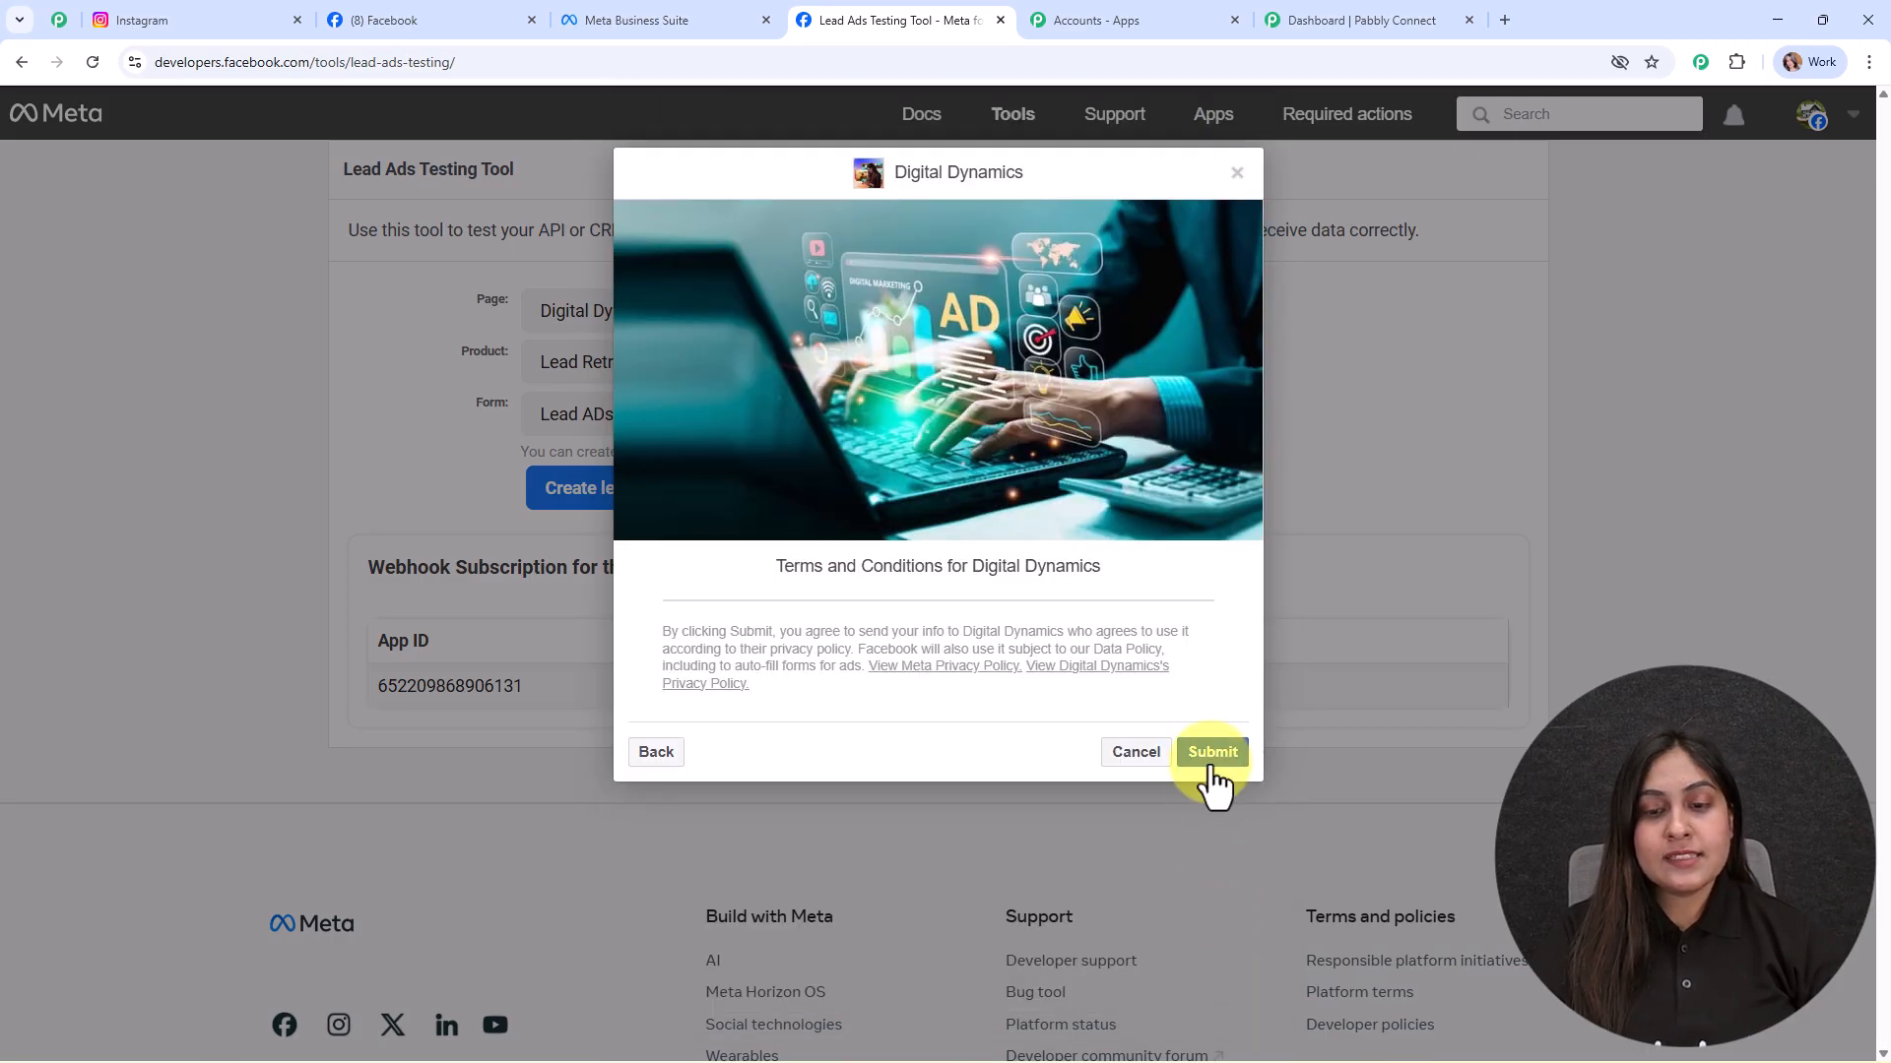
{"action": "left_click", "coordinate": [1211, 766]}
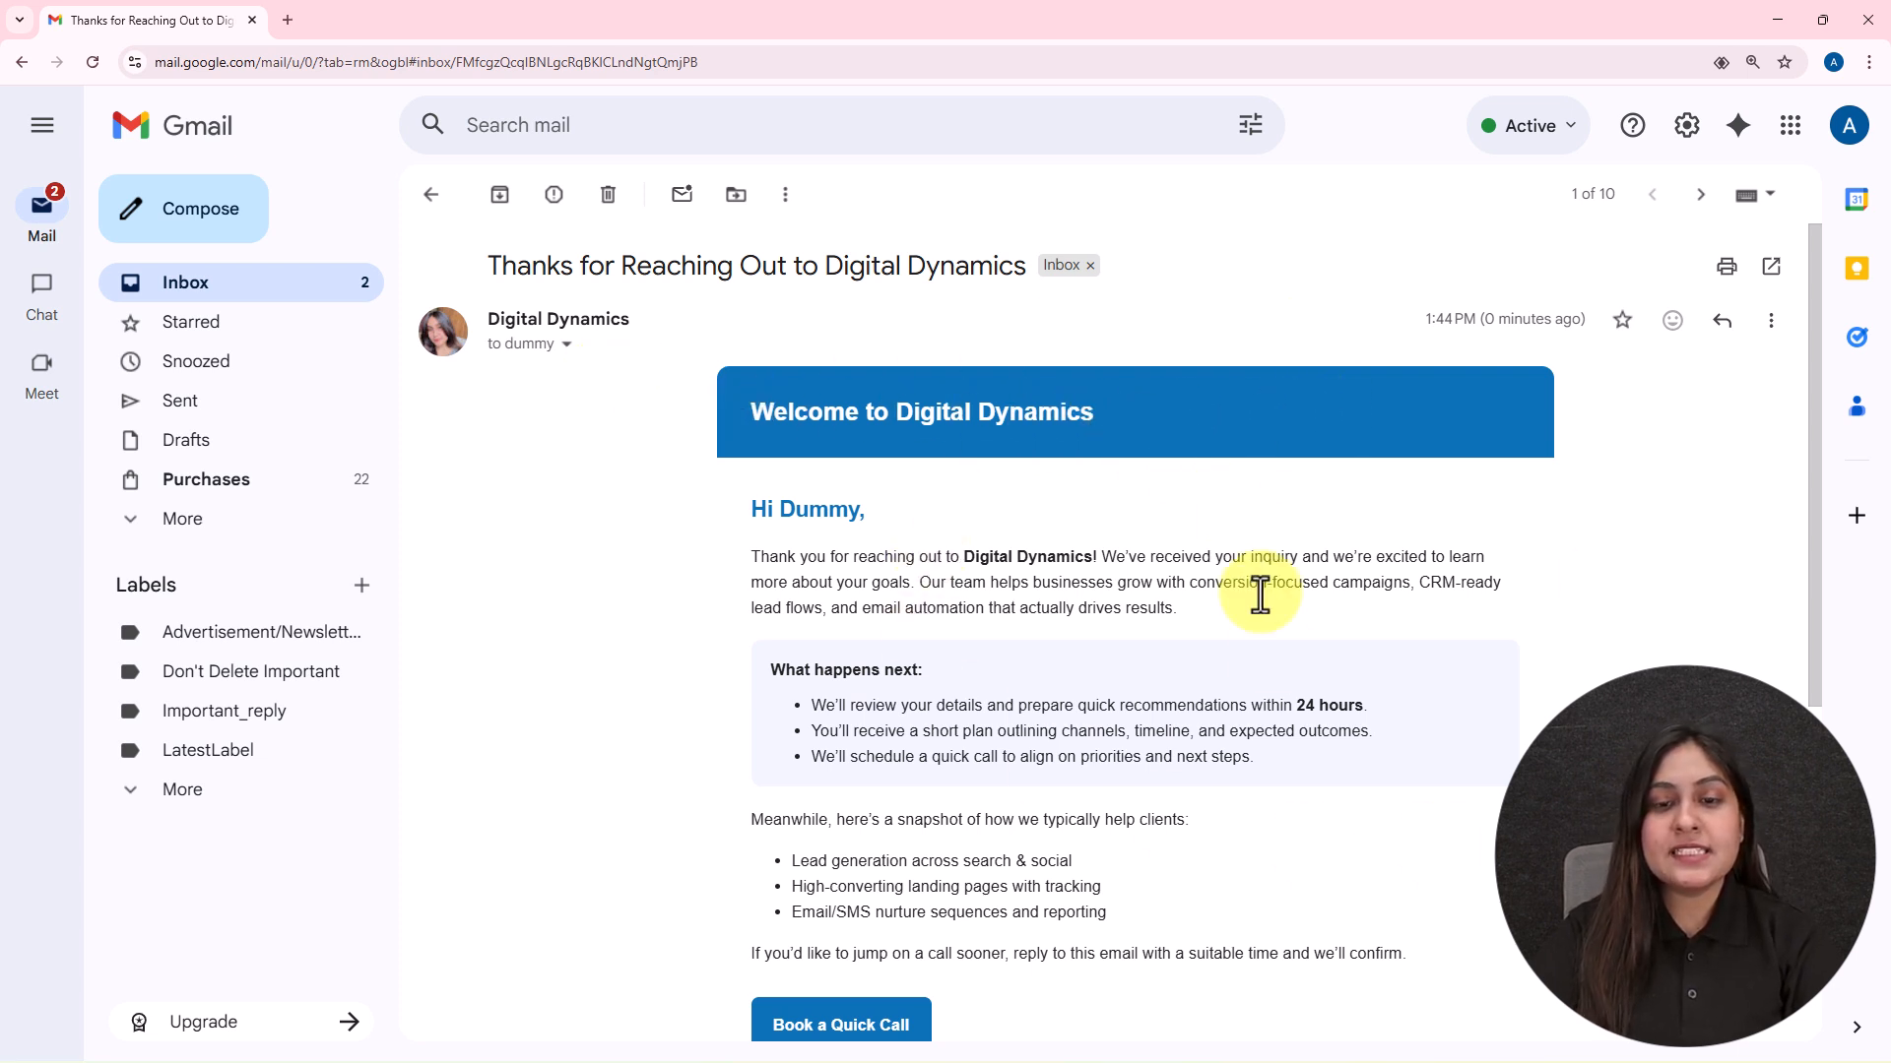
Step: Scroll through the 'Thanks for Reaching Out to Digital Dynamics' welcome email in Gmail
{"action": "scroll", "coordinate": [1270, 658], "scroll_direction": "down", "scroll_amount": 5}
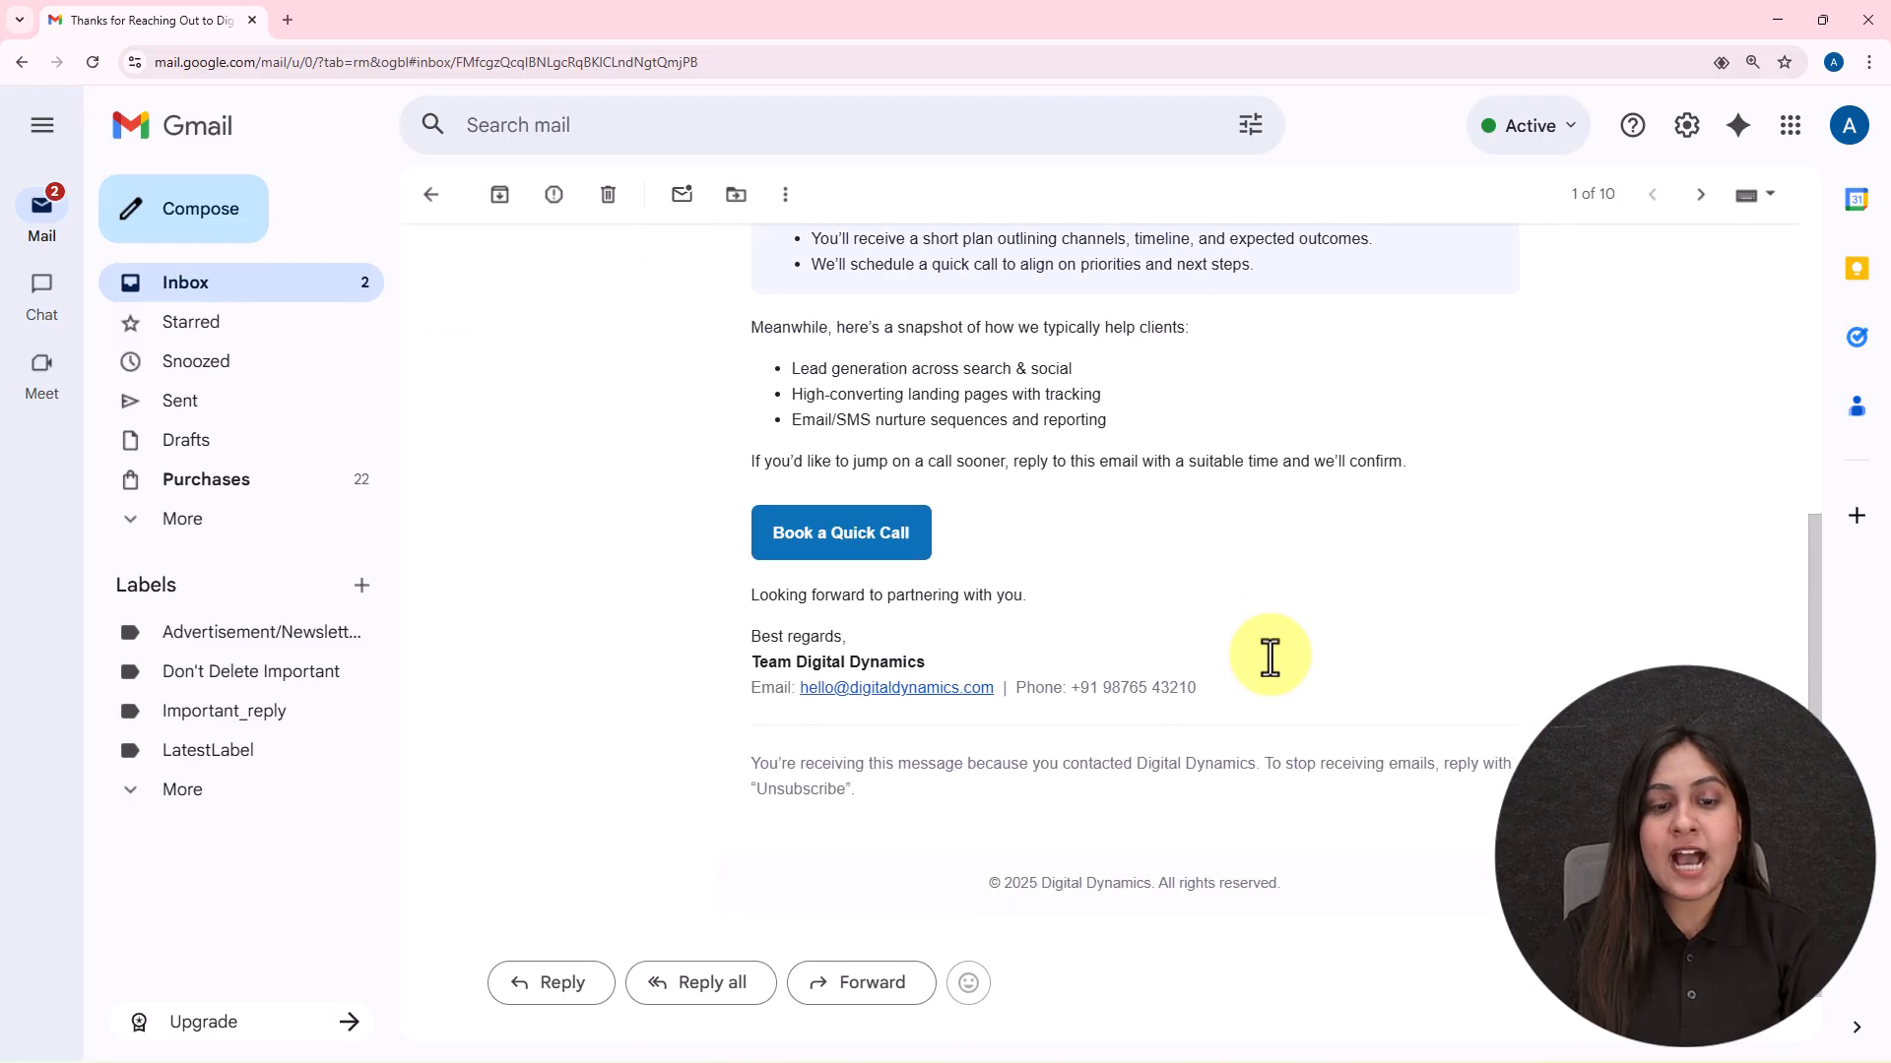
{"action": "scroll", "coordinate": [1271, 658], "scroll_direction": "up", "scroll_amount": 6}
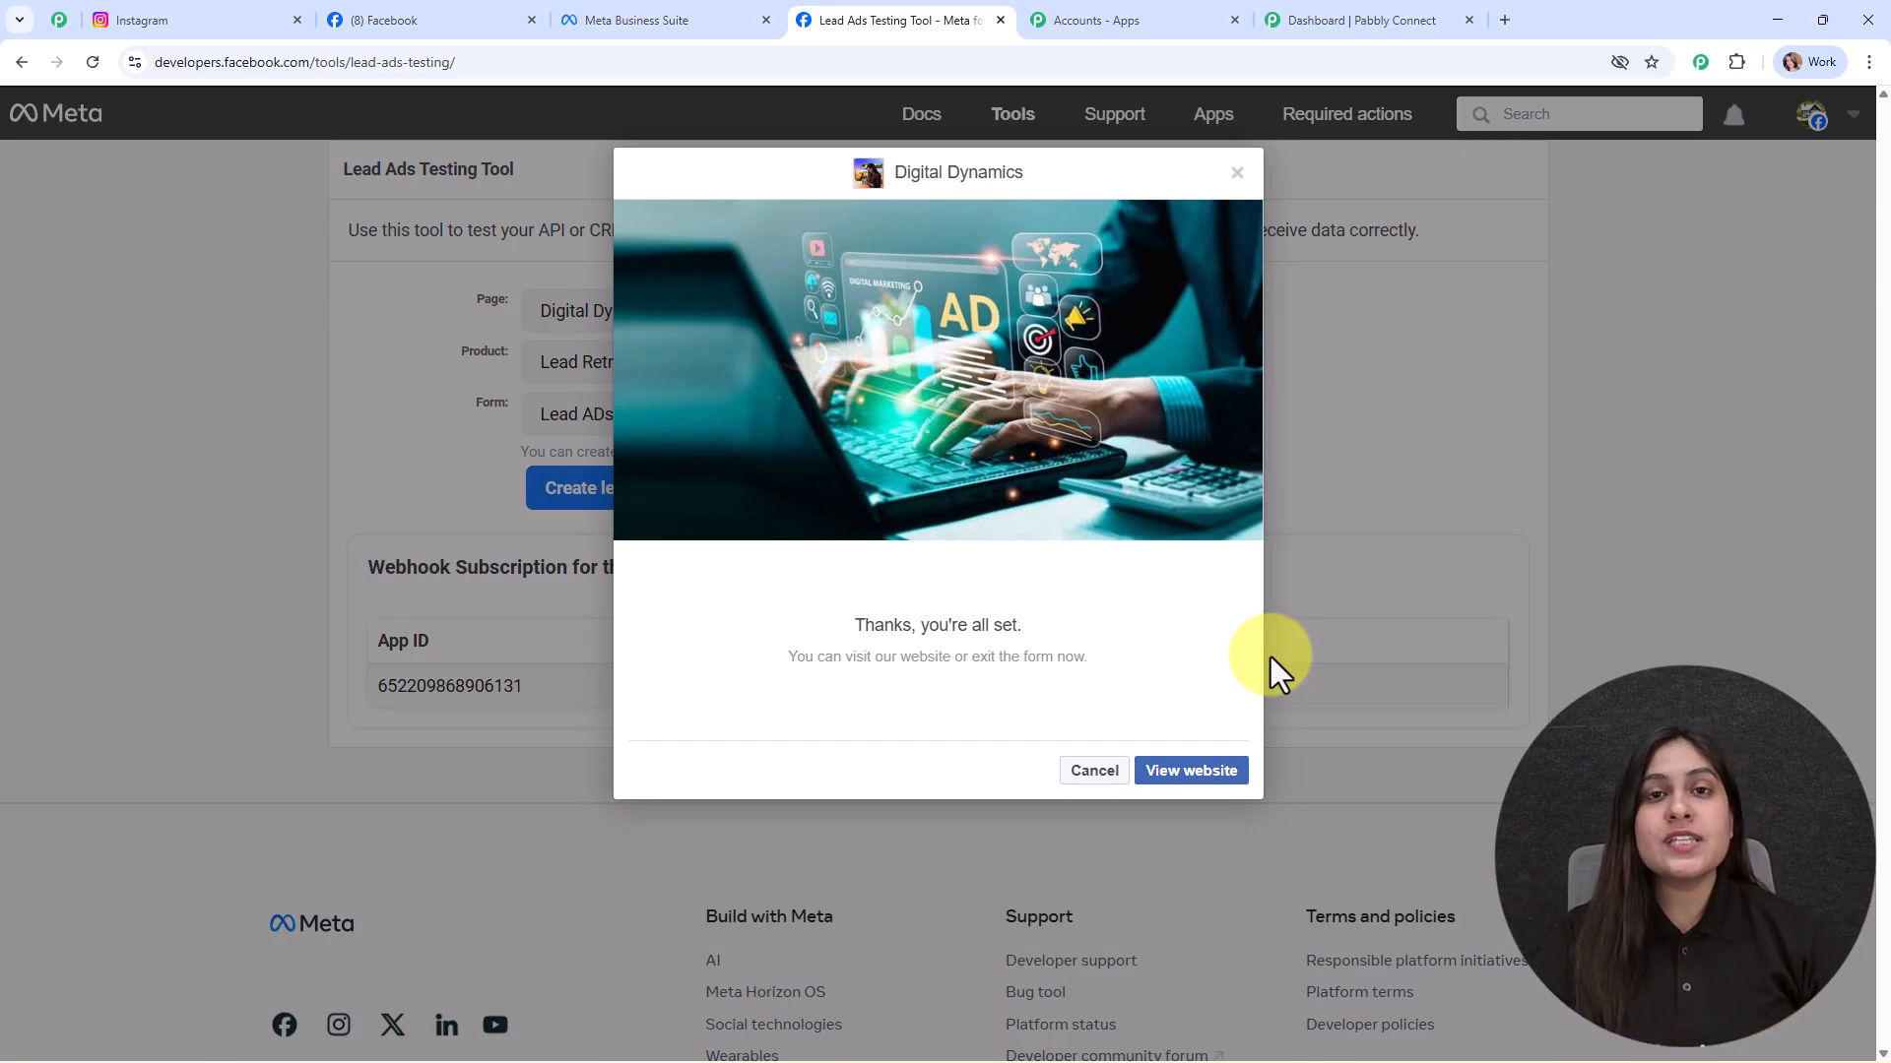
Step: Check the Pabbly Connect dashboard (31142 tasks remaining) and the Pabbly apps list, then the Community page
{"action": "left_click", "coordinate": [1347, 19]}
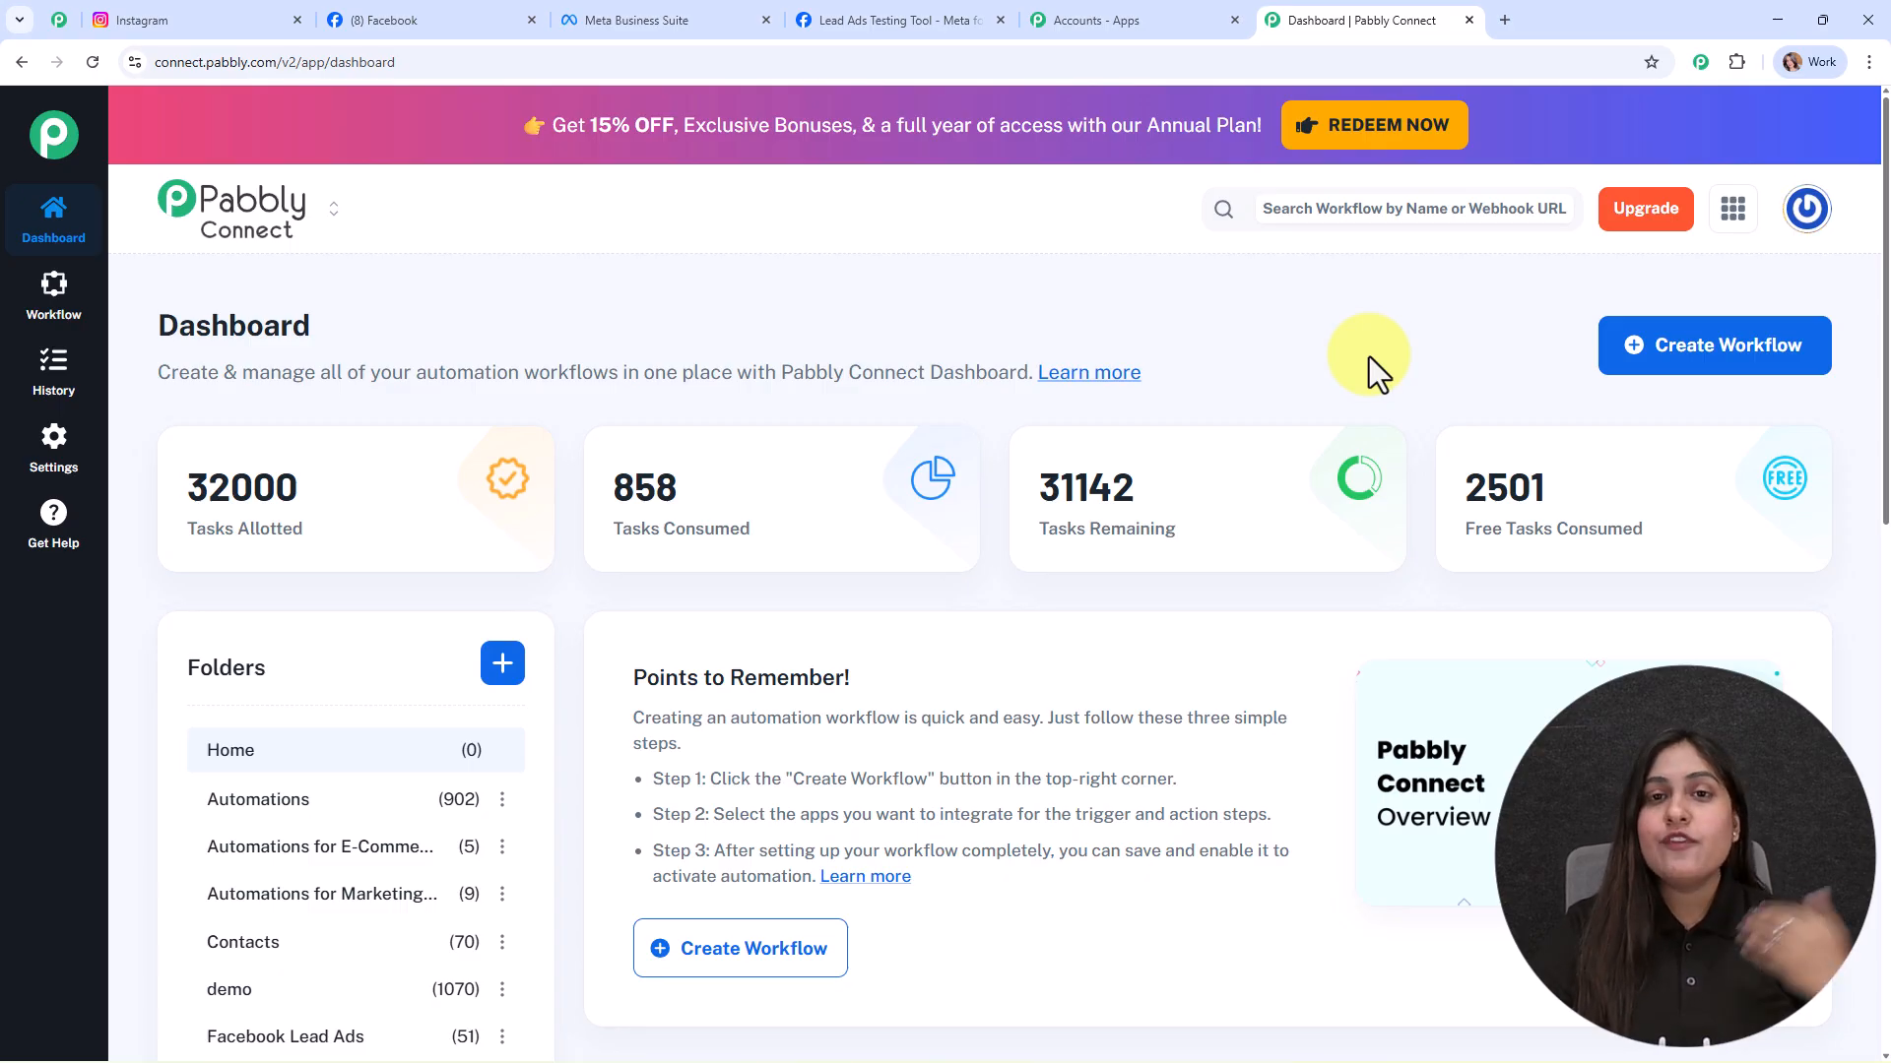
{"action": "left_click", "coordinate": [1143, 18]}
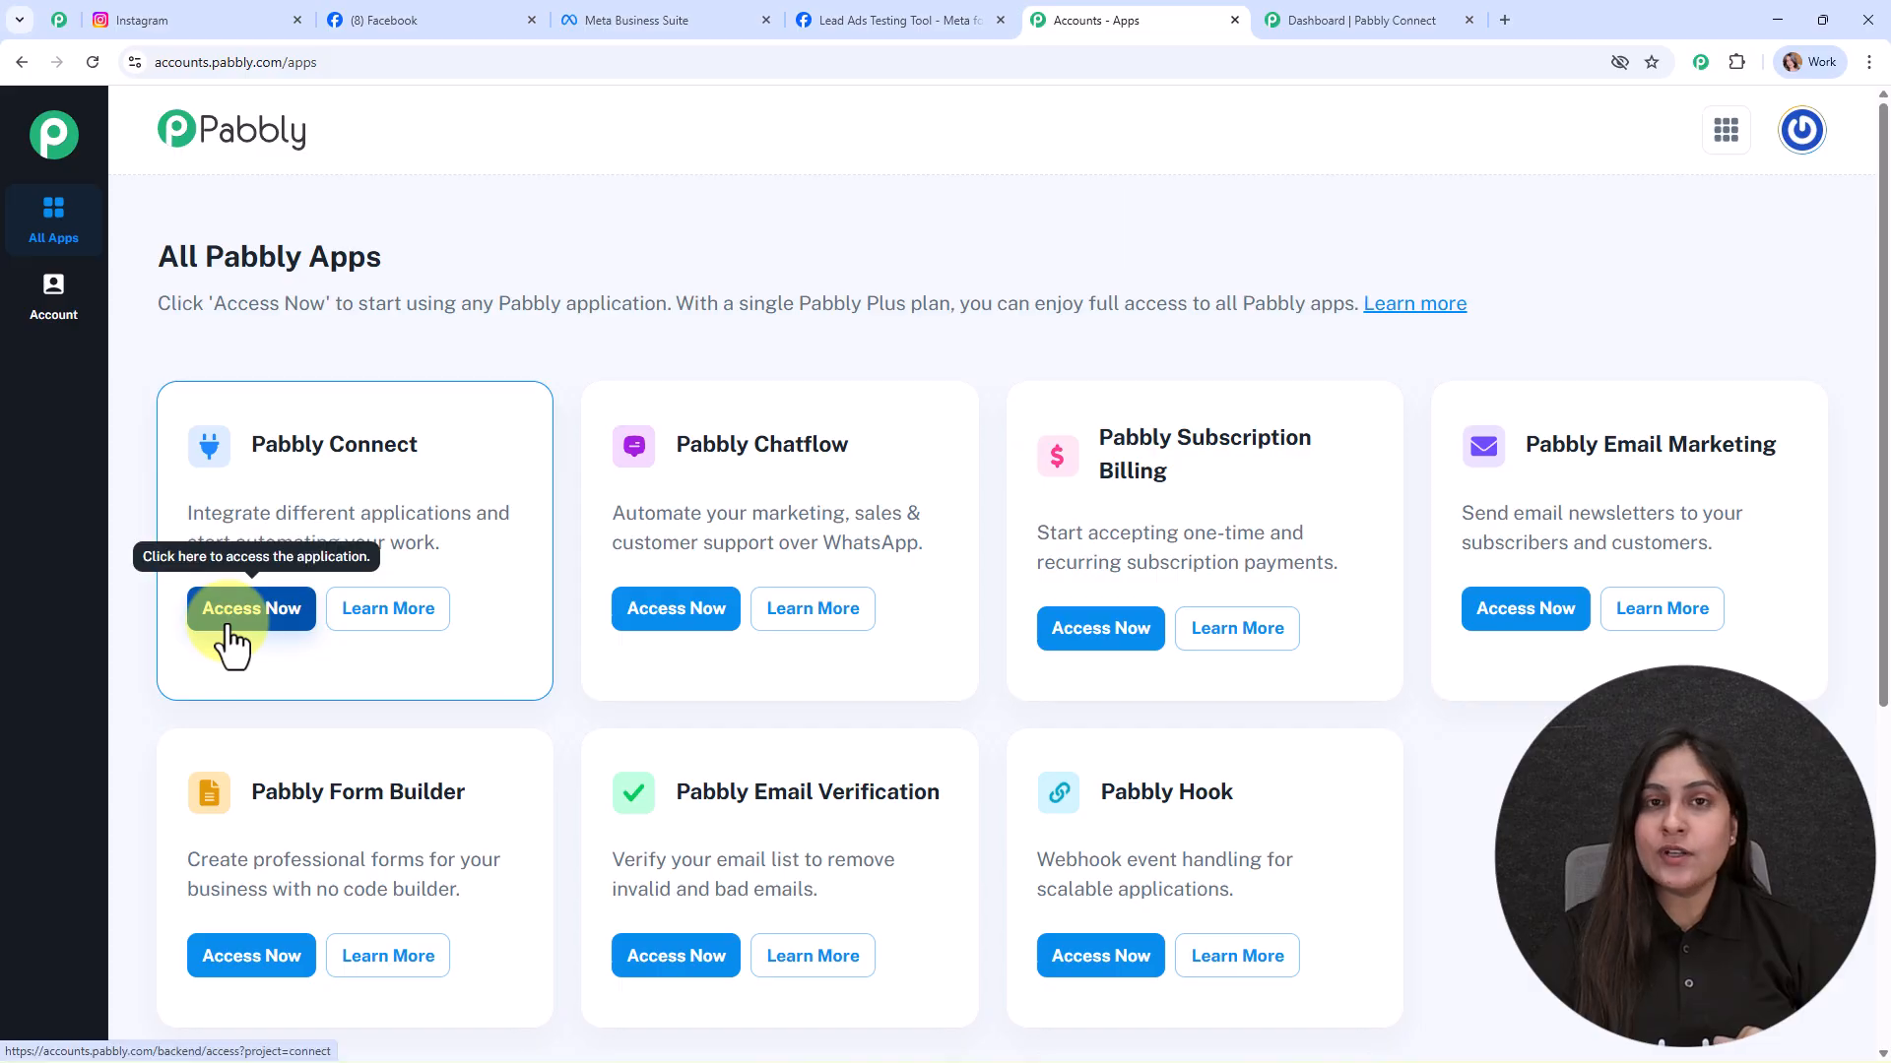
{"action": "left_click", "coordinate": [1280, 17]}
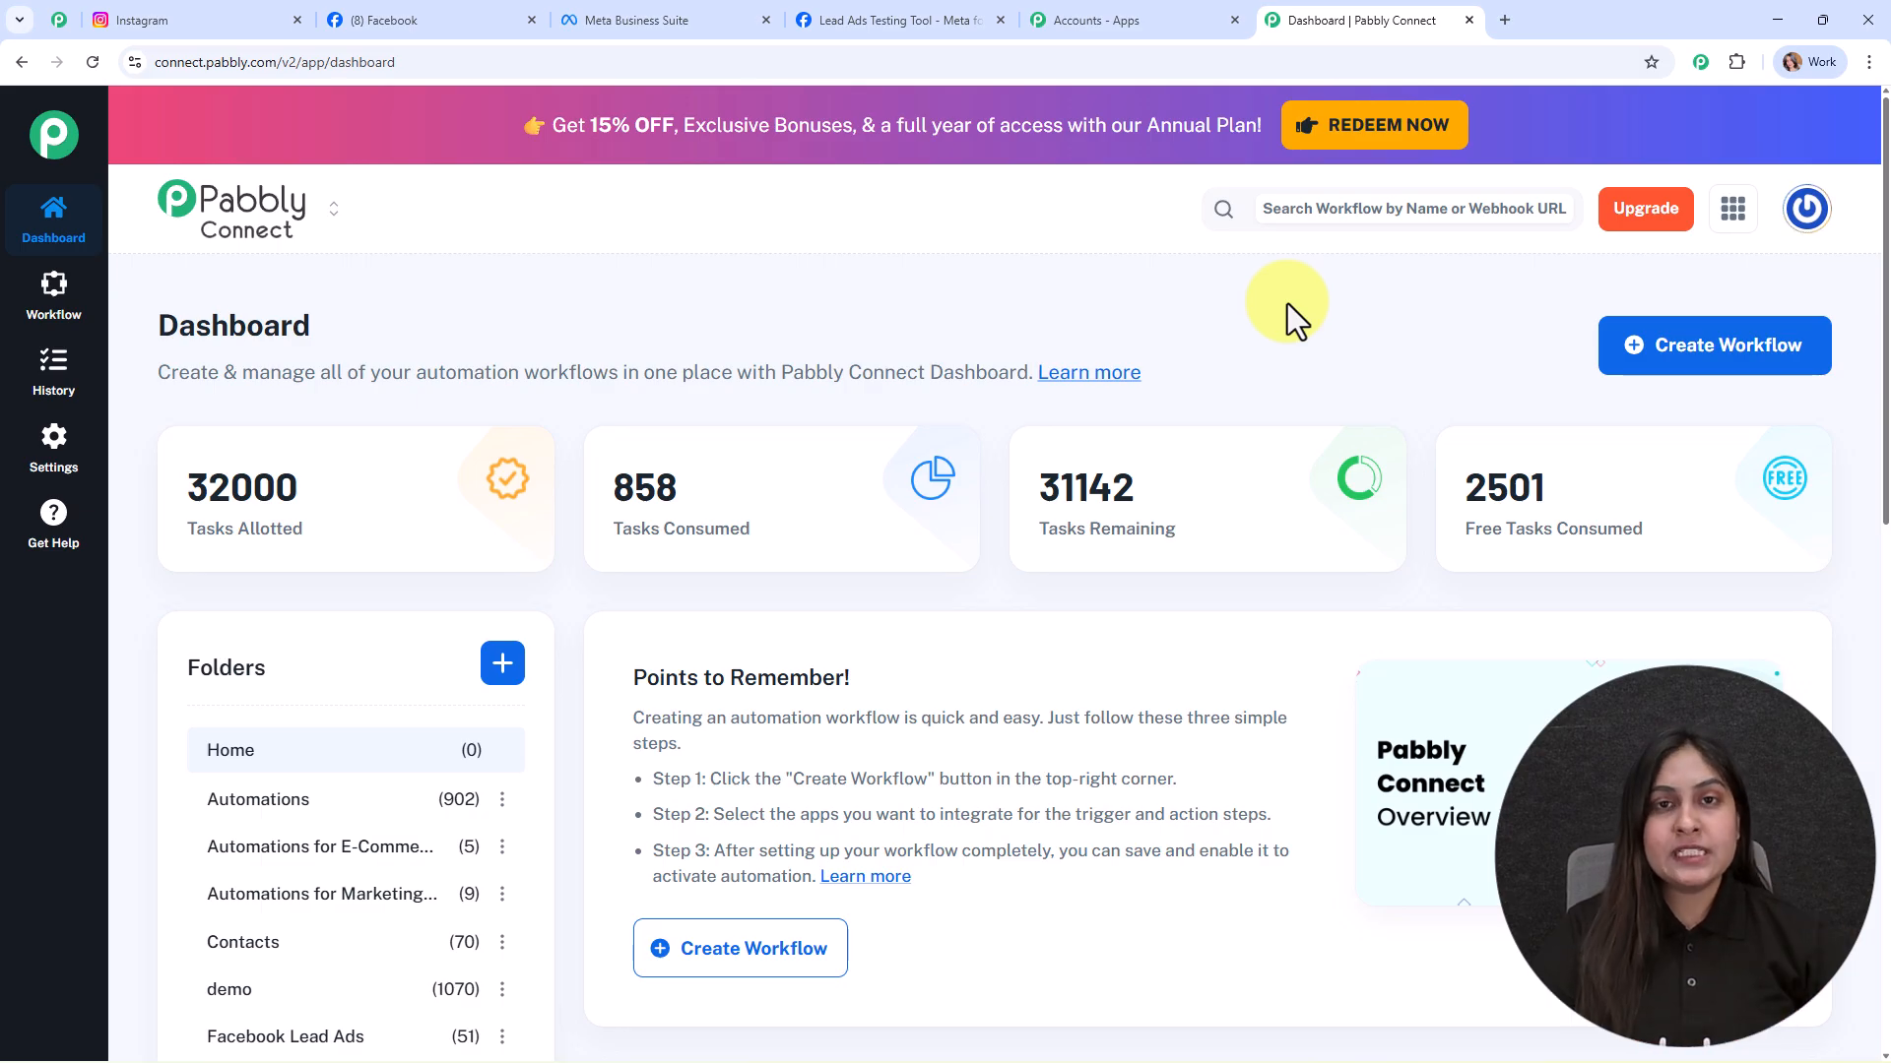
{"action": "left_click", "coordinate": [59, 19]}
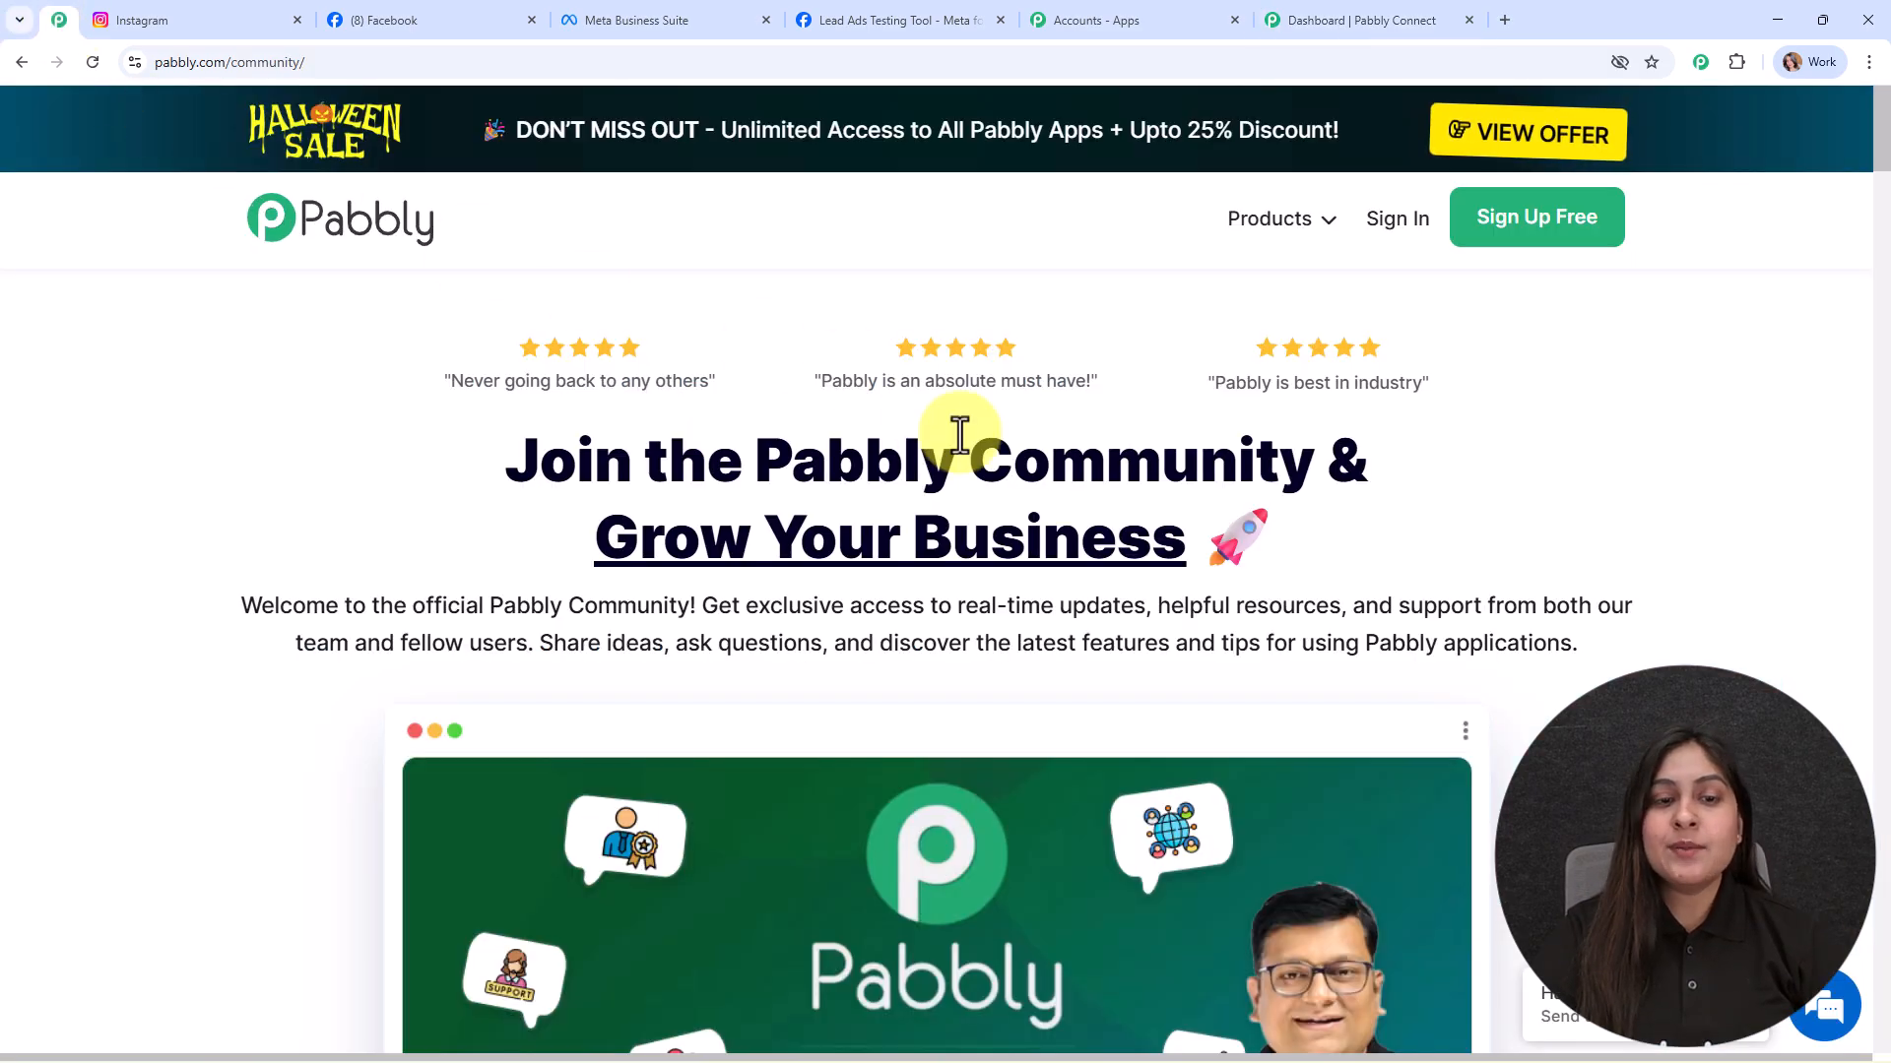
Step: Scroll through the whole Pabbly Community page and return to the Pabbly Connect dashboard
{"action": "scroll", "coordinate": [1512, 645], "scroll_direction": "down", "scroll_amount": 2}
{"action": "scroll", "coordinate": [1512, 645], "scroll_direction": "down", "scroll_amount": 8}
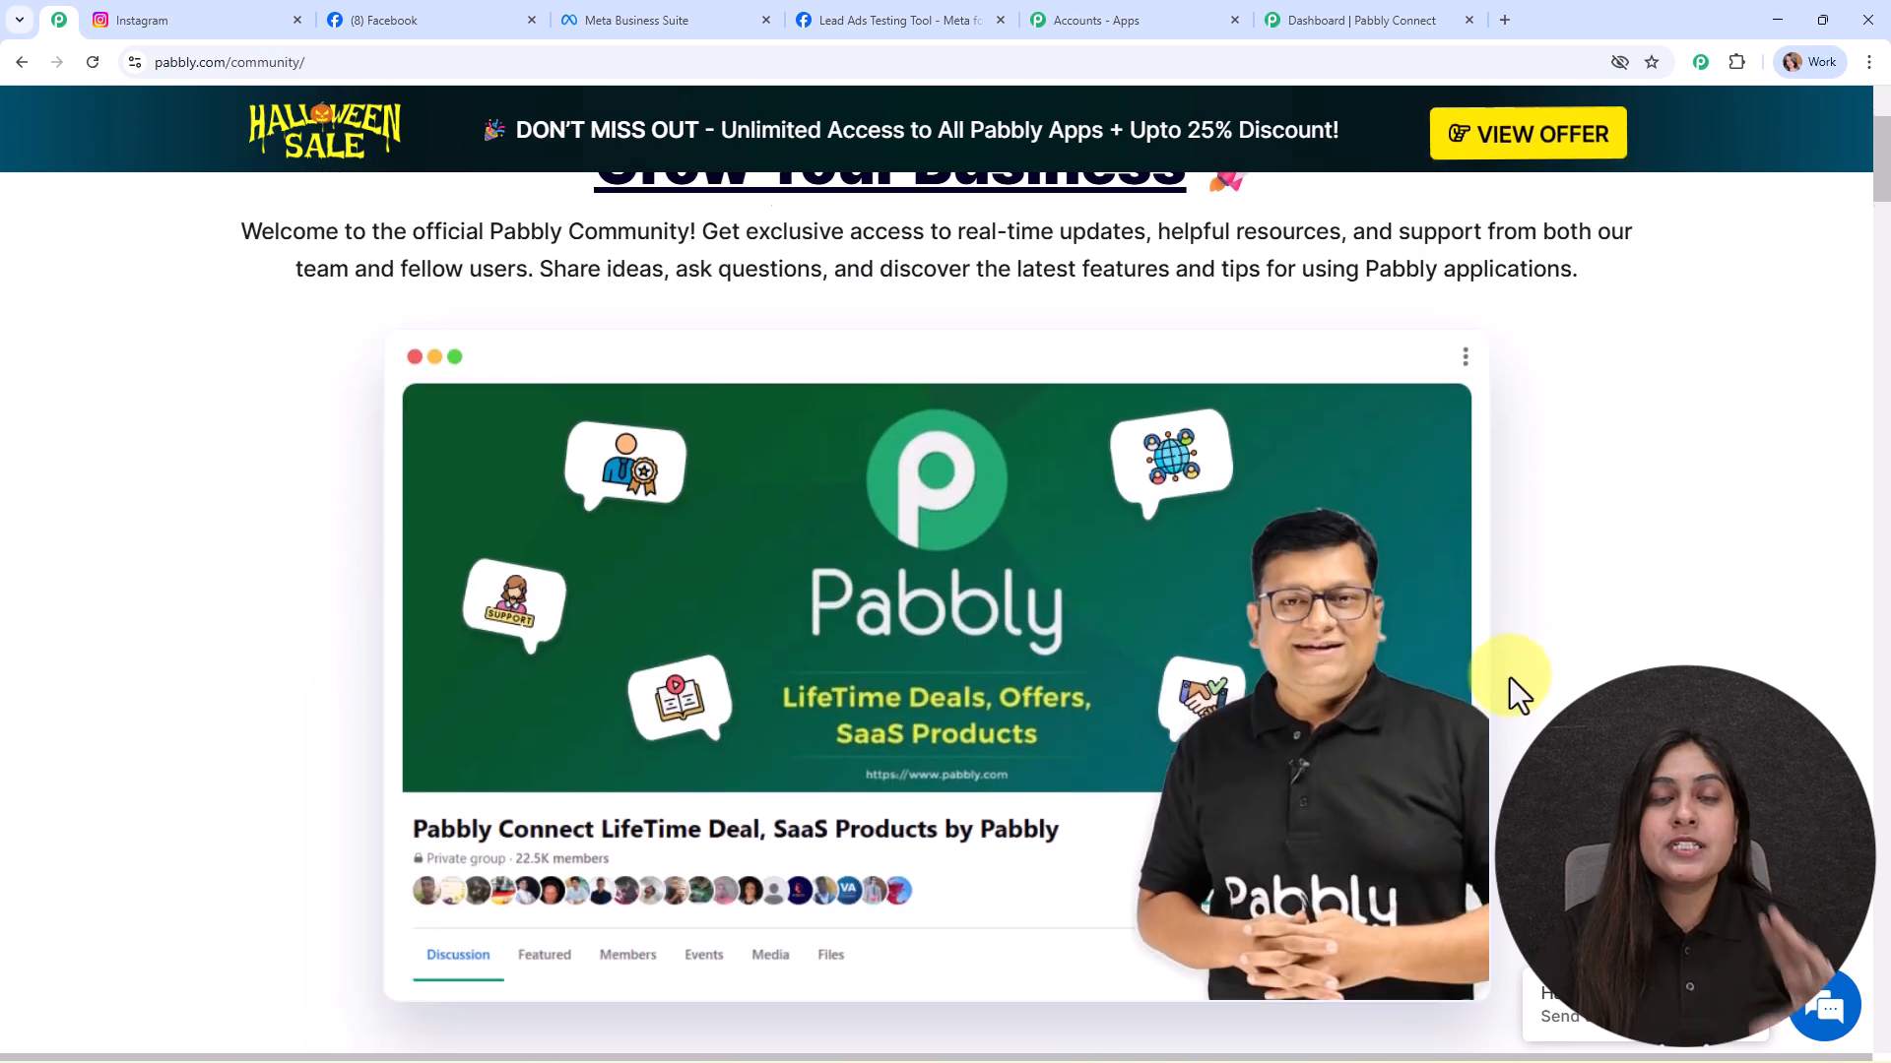
{"action": "scroll", "coordinate": [1499, 778], "scroll_direction": "down", "scroll_amount": 17}
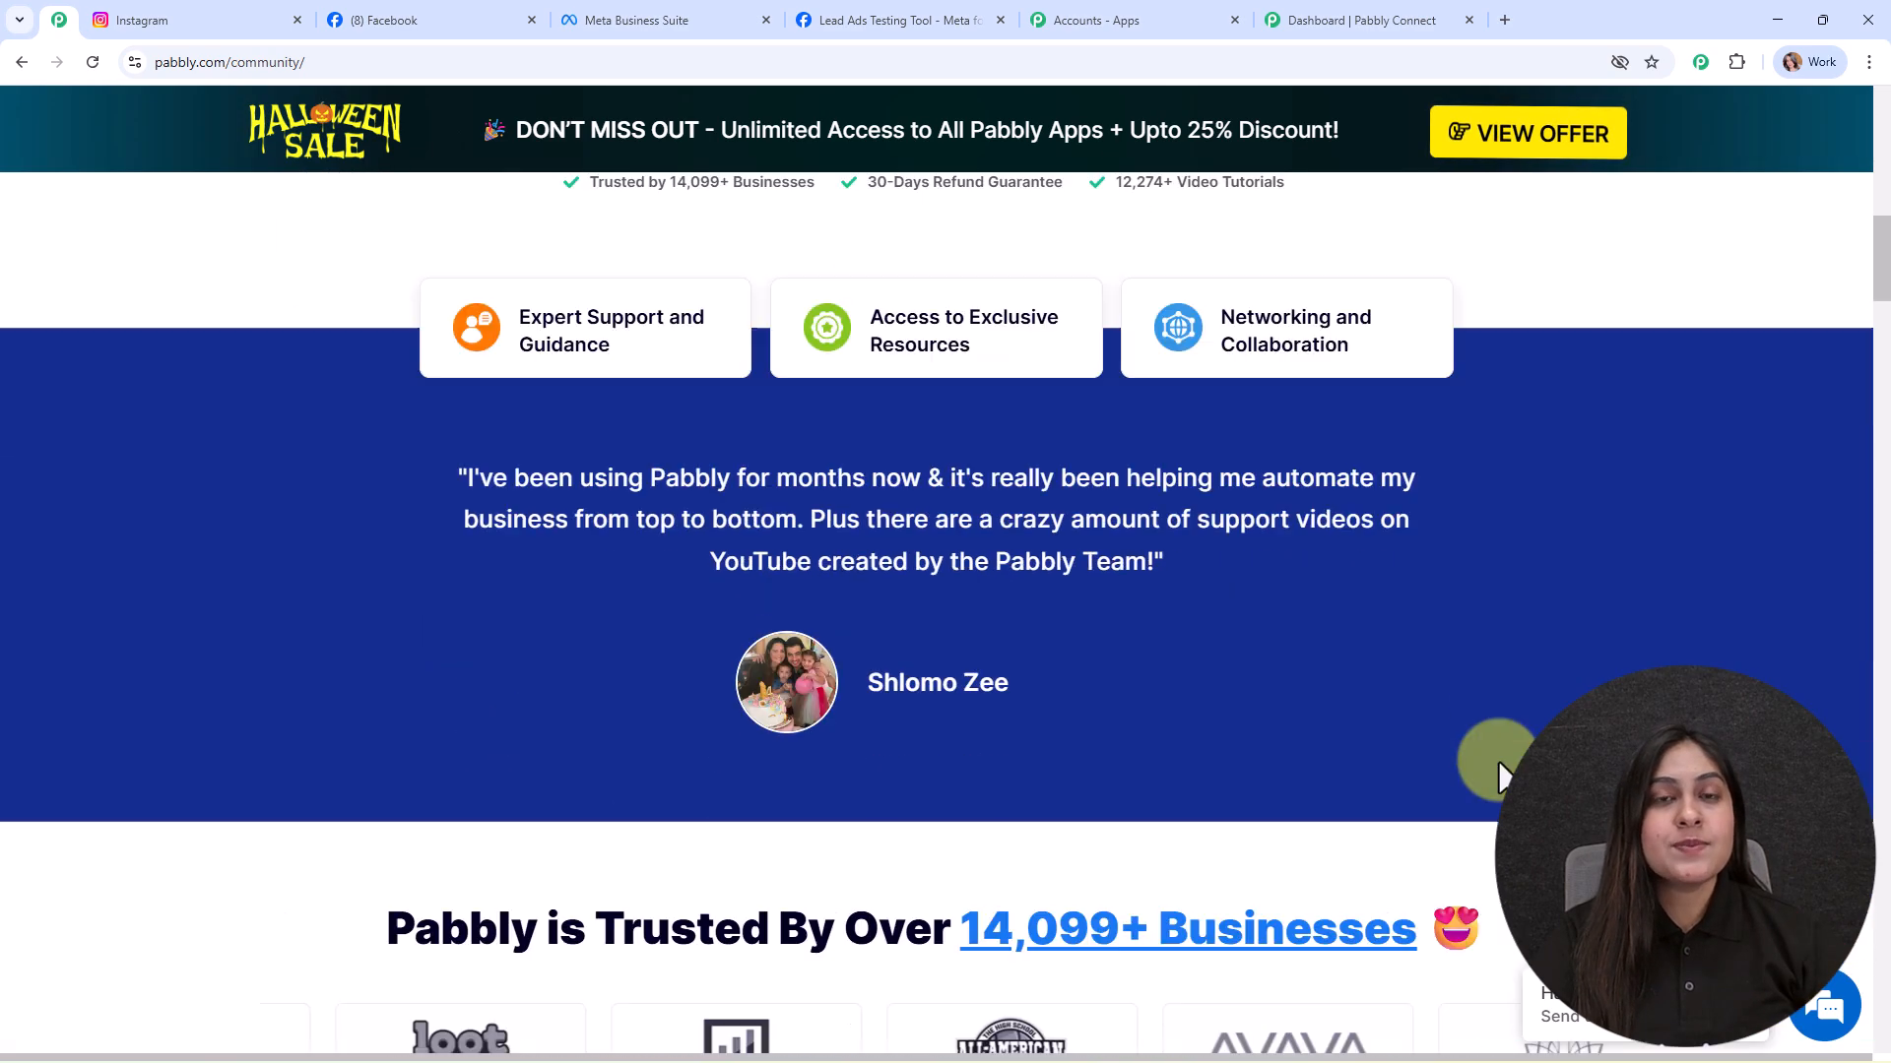
{"action": "scroll", "coordinate": [1497, 768], "scroll_direction": "down", "scroll_amount": 10}
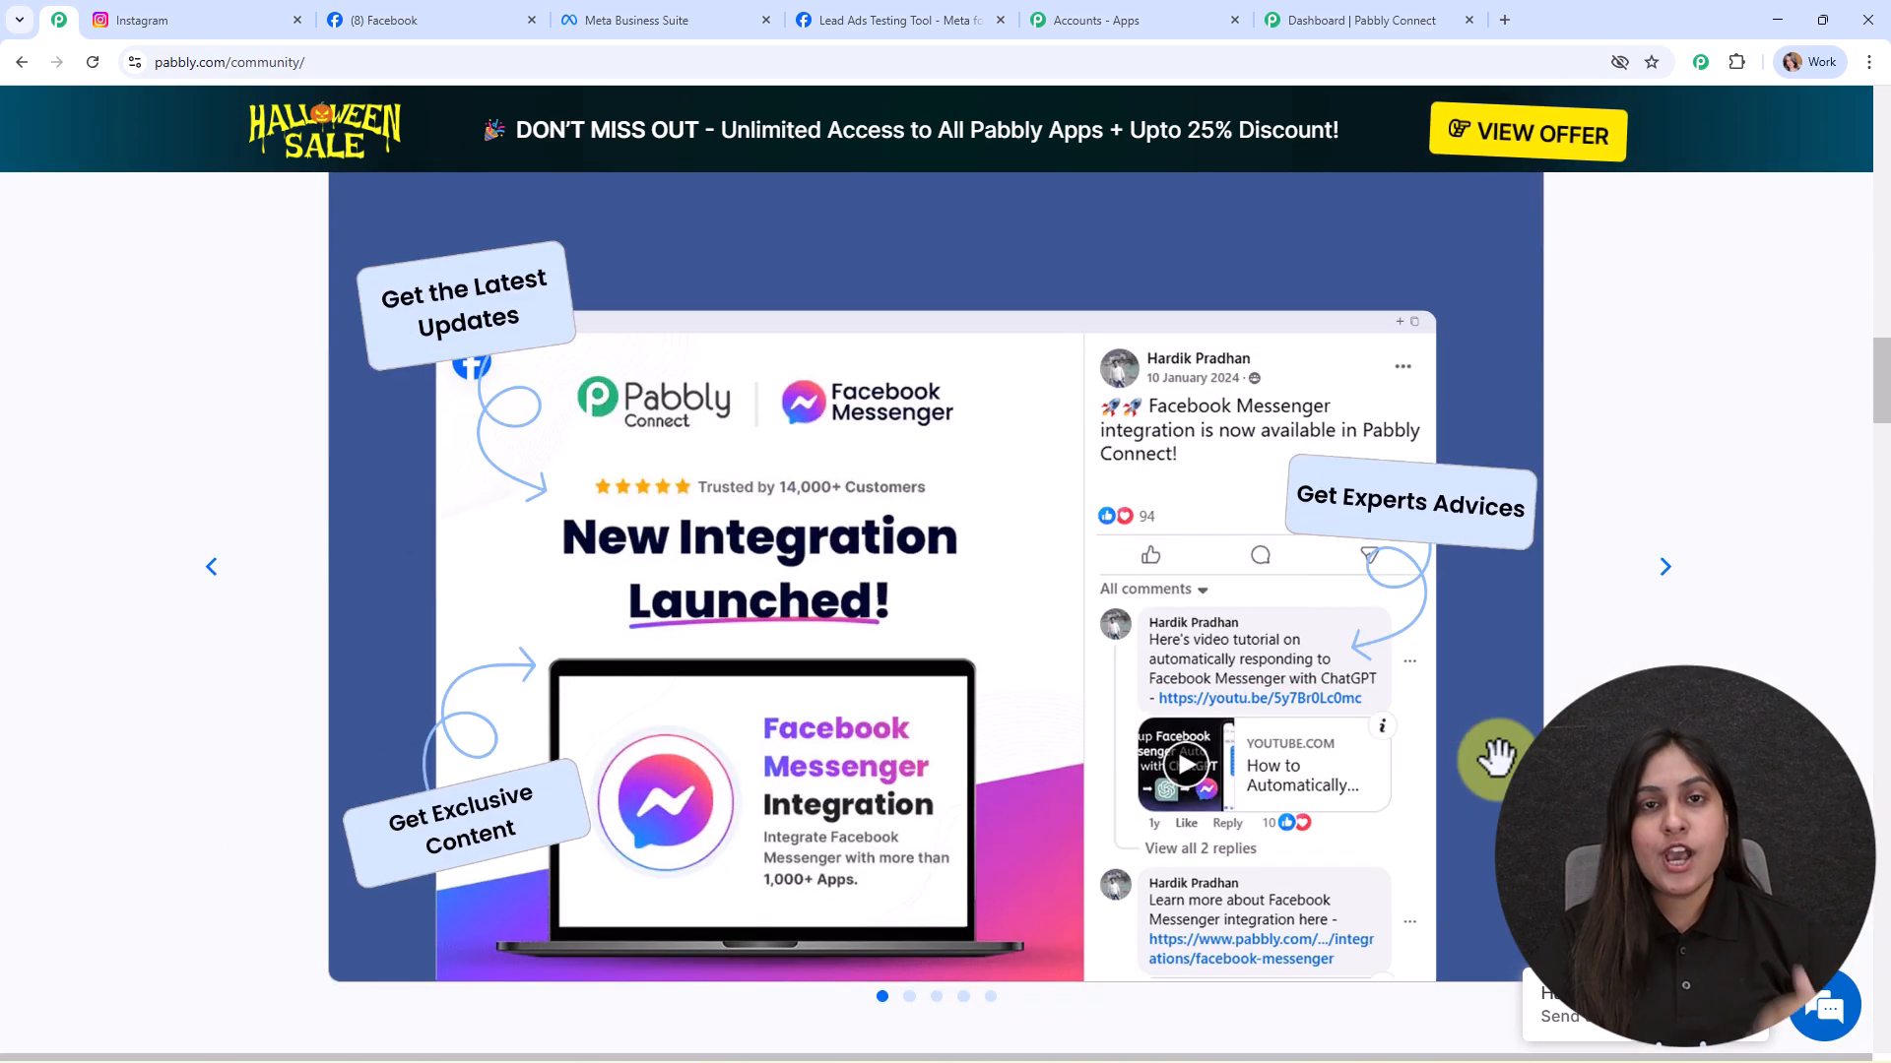
{"action": "scroll", "coordinate": [1496, 758], "scroll_direction": "down", "scroll_amount": 6}
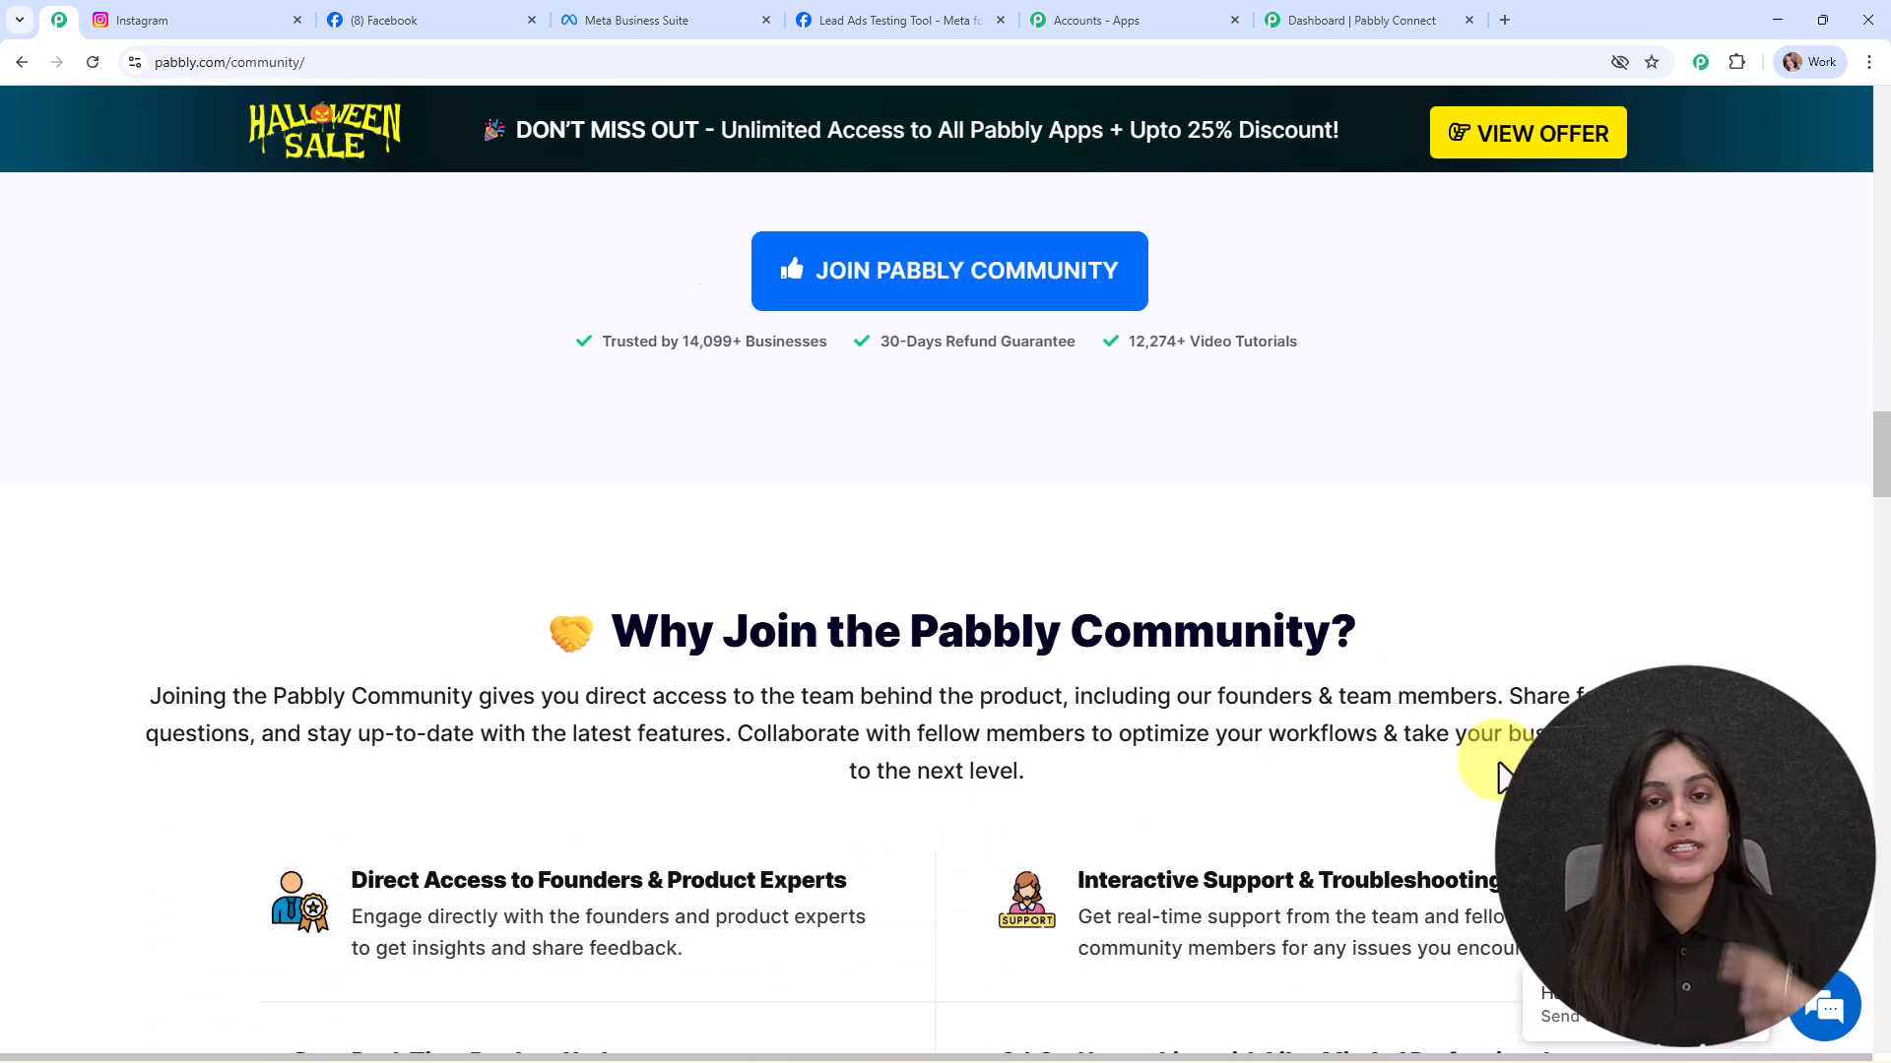
{"action": "scroll", "coordinate": [1499, 776], "scroll_direction": "down", "scroll_amount": 18}
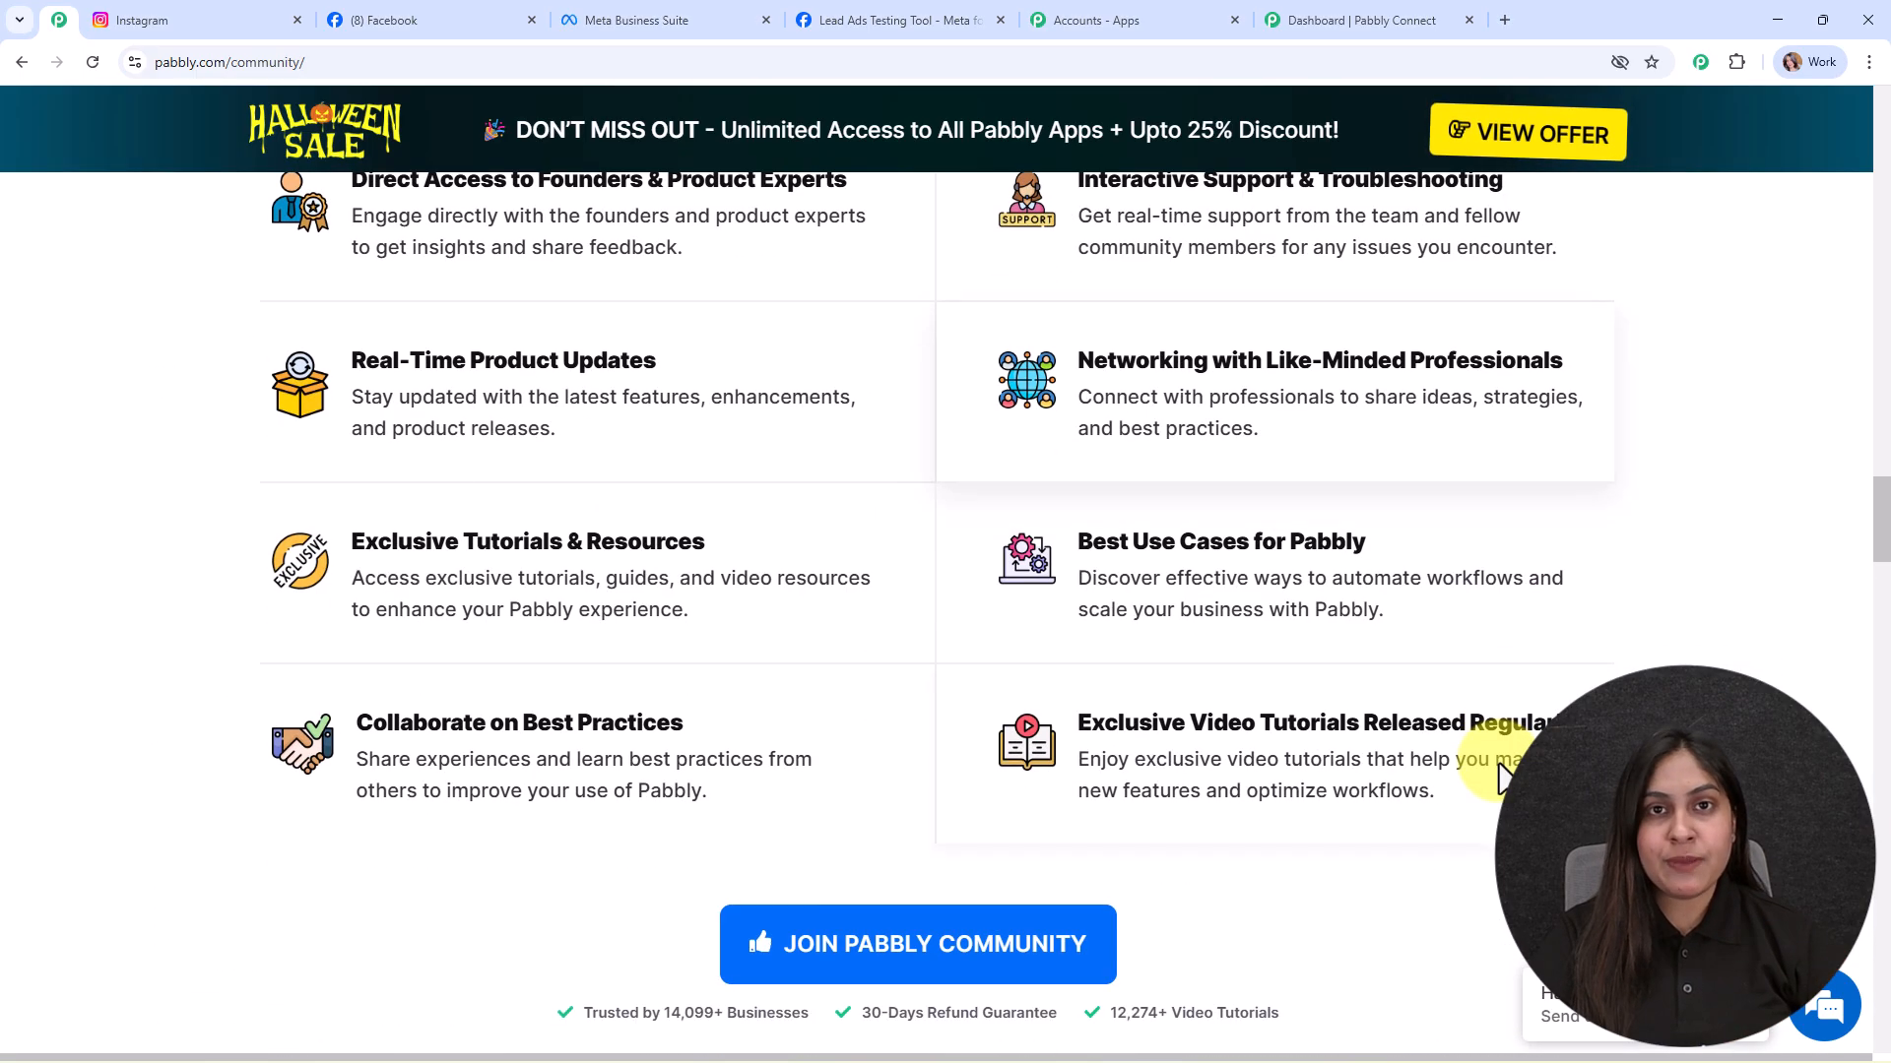
{"action": "scroll", "coordinate": [1499, 766], "scroll_direction": "down", "scroll_amount": 20}
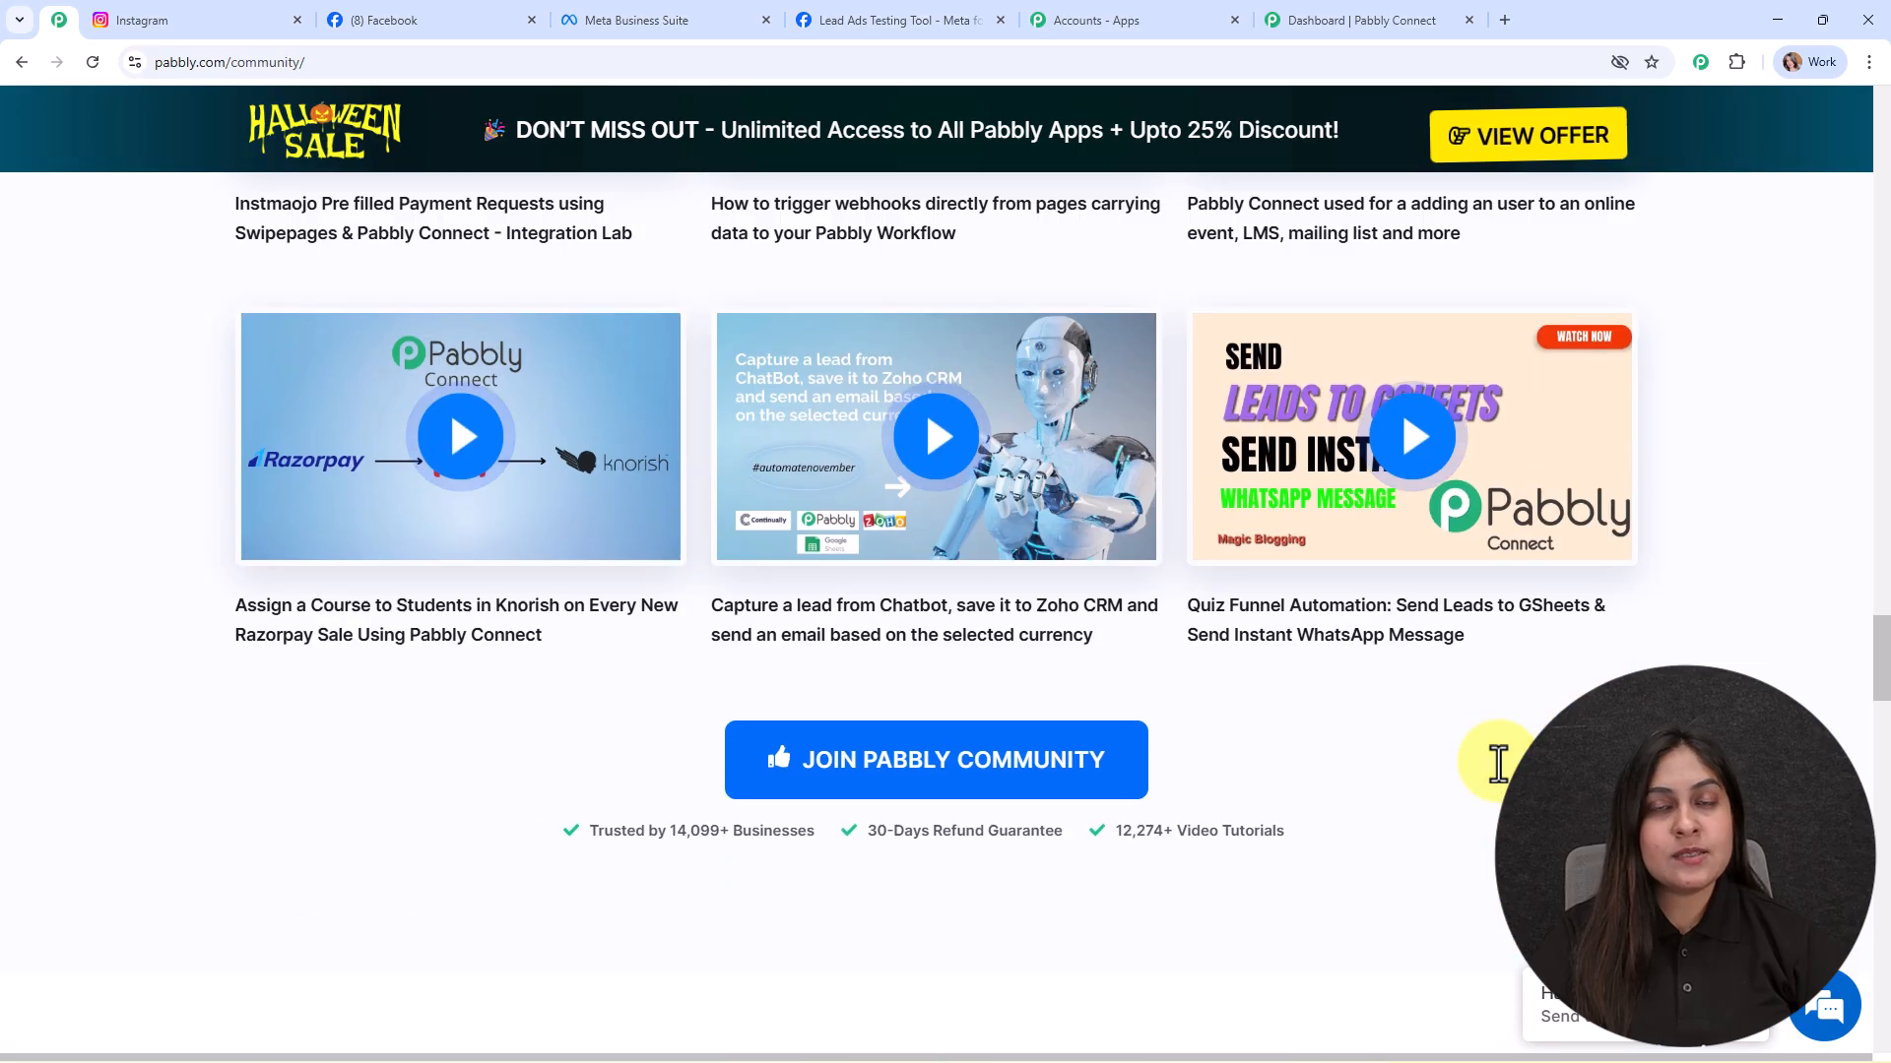
{"action": "scroll", "coordinate": [1499, 778], "scroll_direction": "down", "scroll_amount": 18}
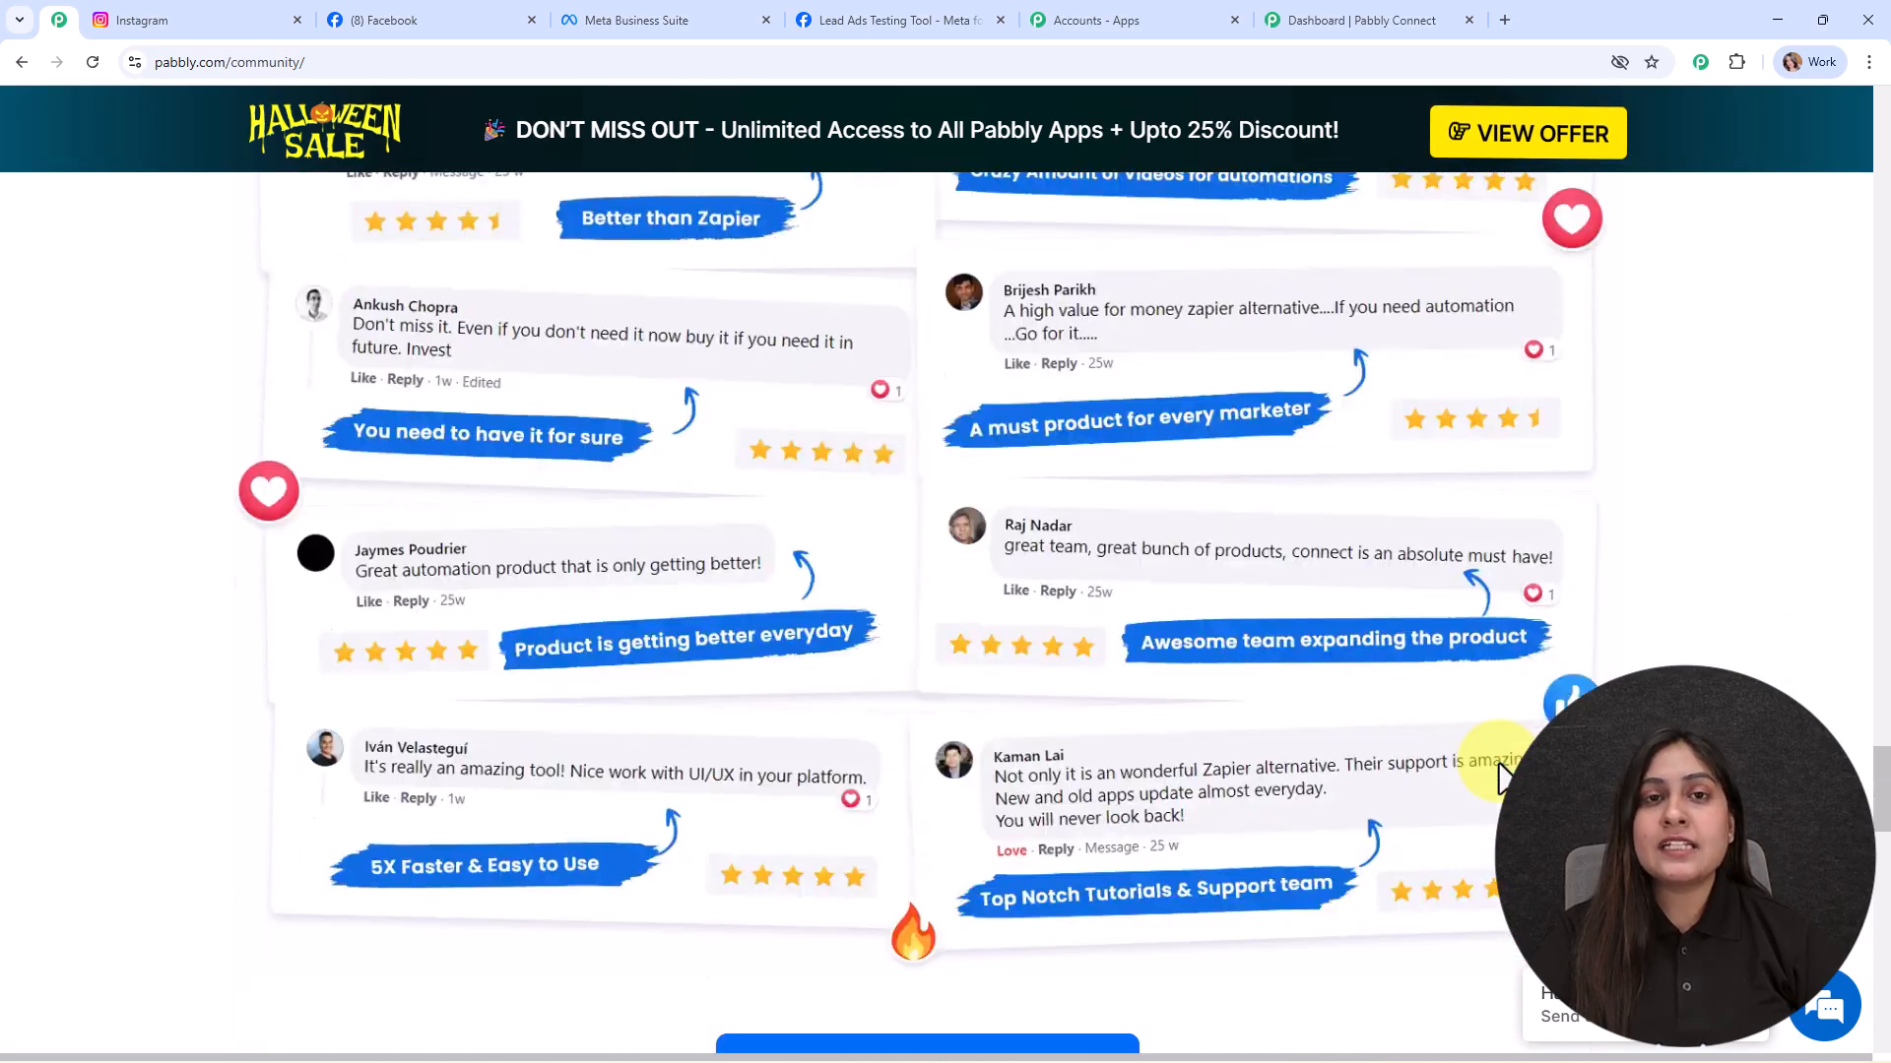
{"action": "scroll", "coordinate": [1499, 778], "scroll_direction": "down", "scroll_amount": 9}
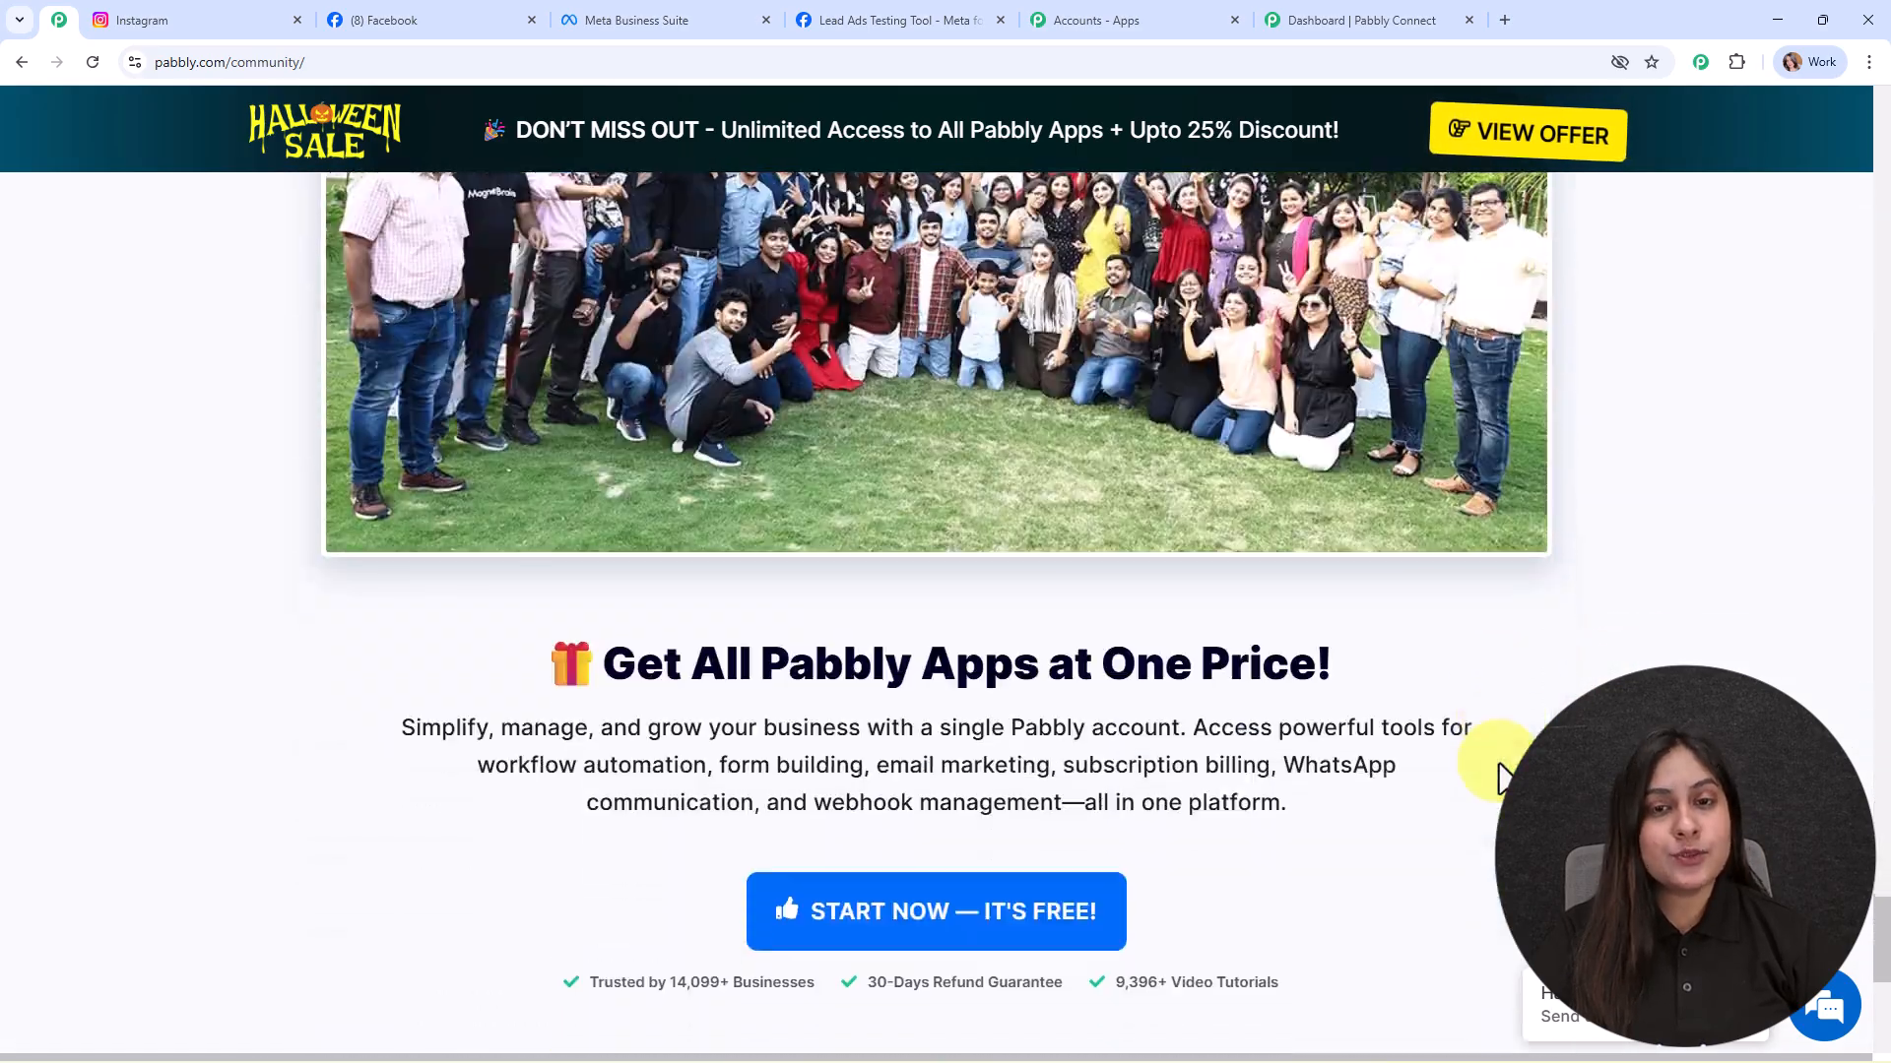
{"action": "scroll", "coordinate": [1499, 777], "scroll_direction": "up", "scroll_amount": 4}
{"action": "scroll", "coordinate": [1499, 778], "scroll_direction": "up", "scroll_amount": 11}
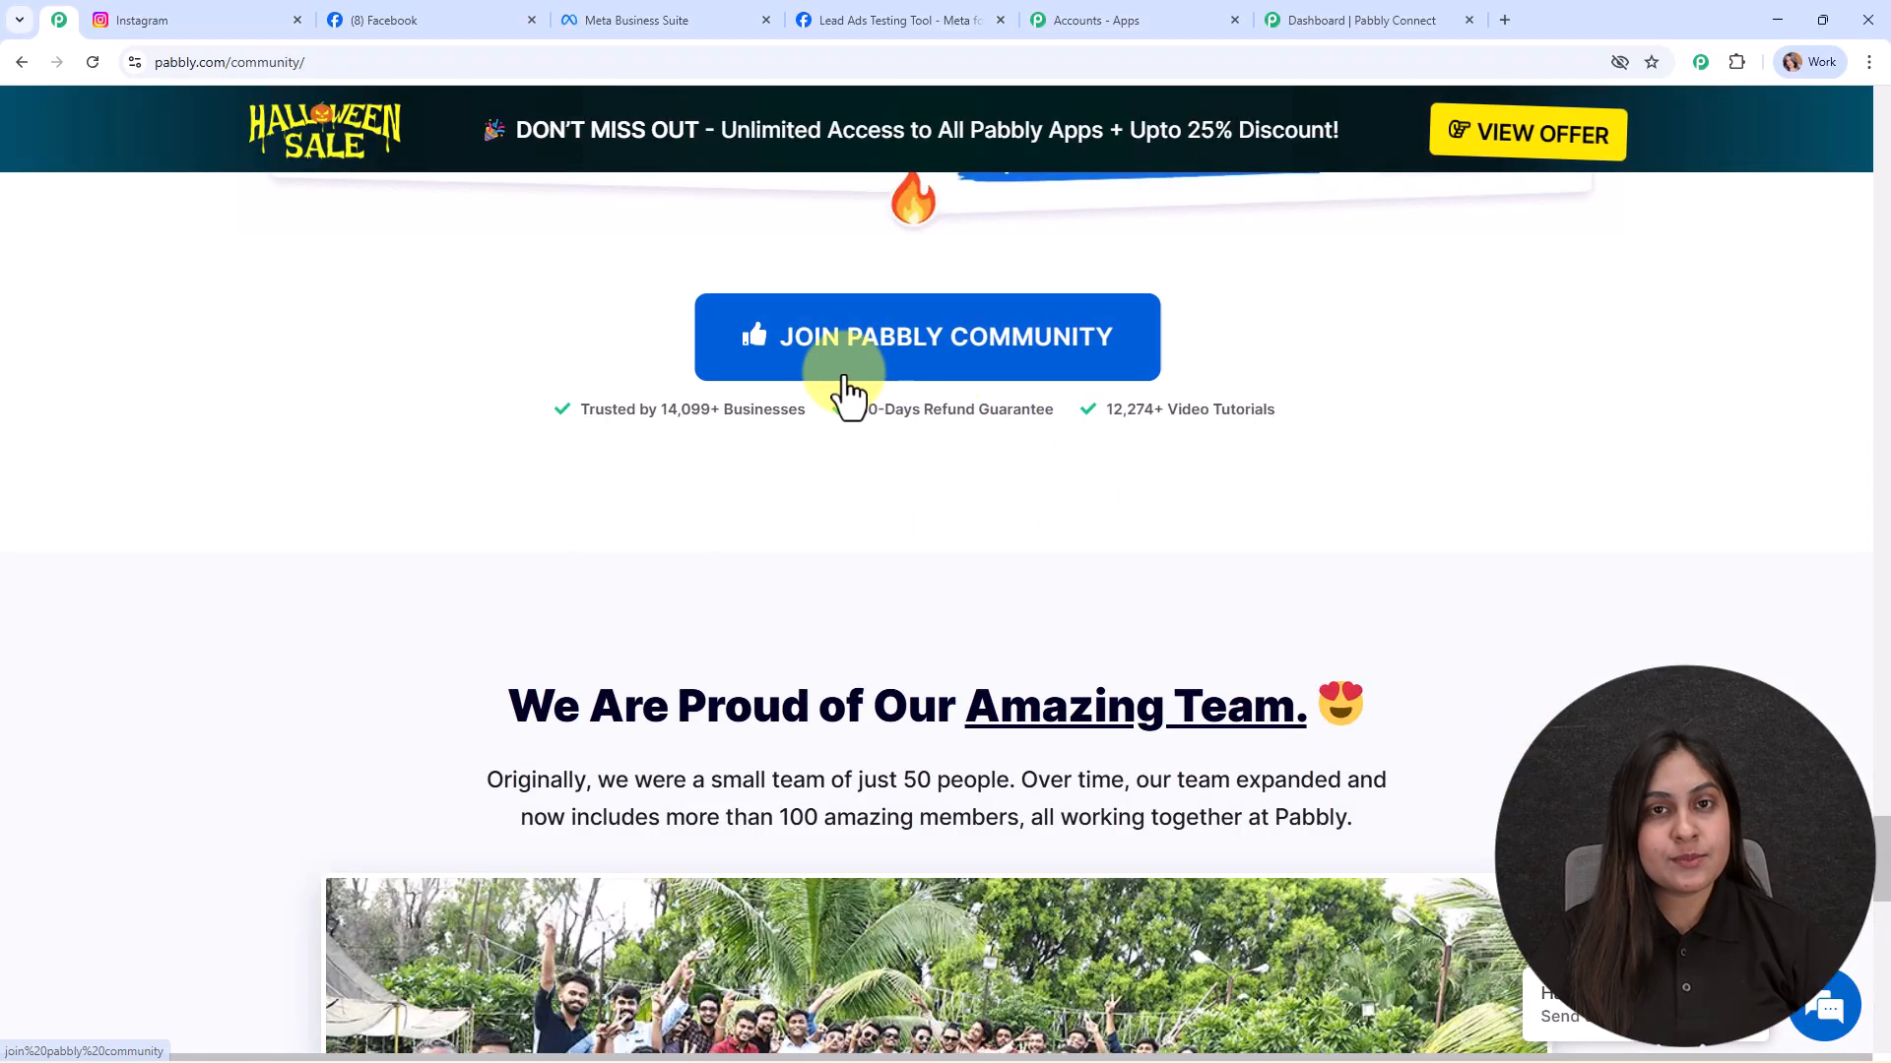
{"action": "left_click_drag", "start_coordinate": [1881, 861], "coordinate": [1870, 118]}
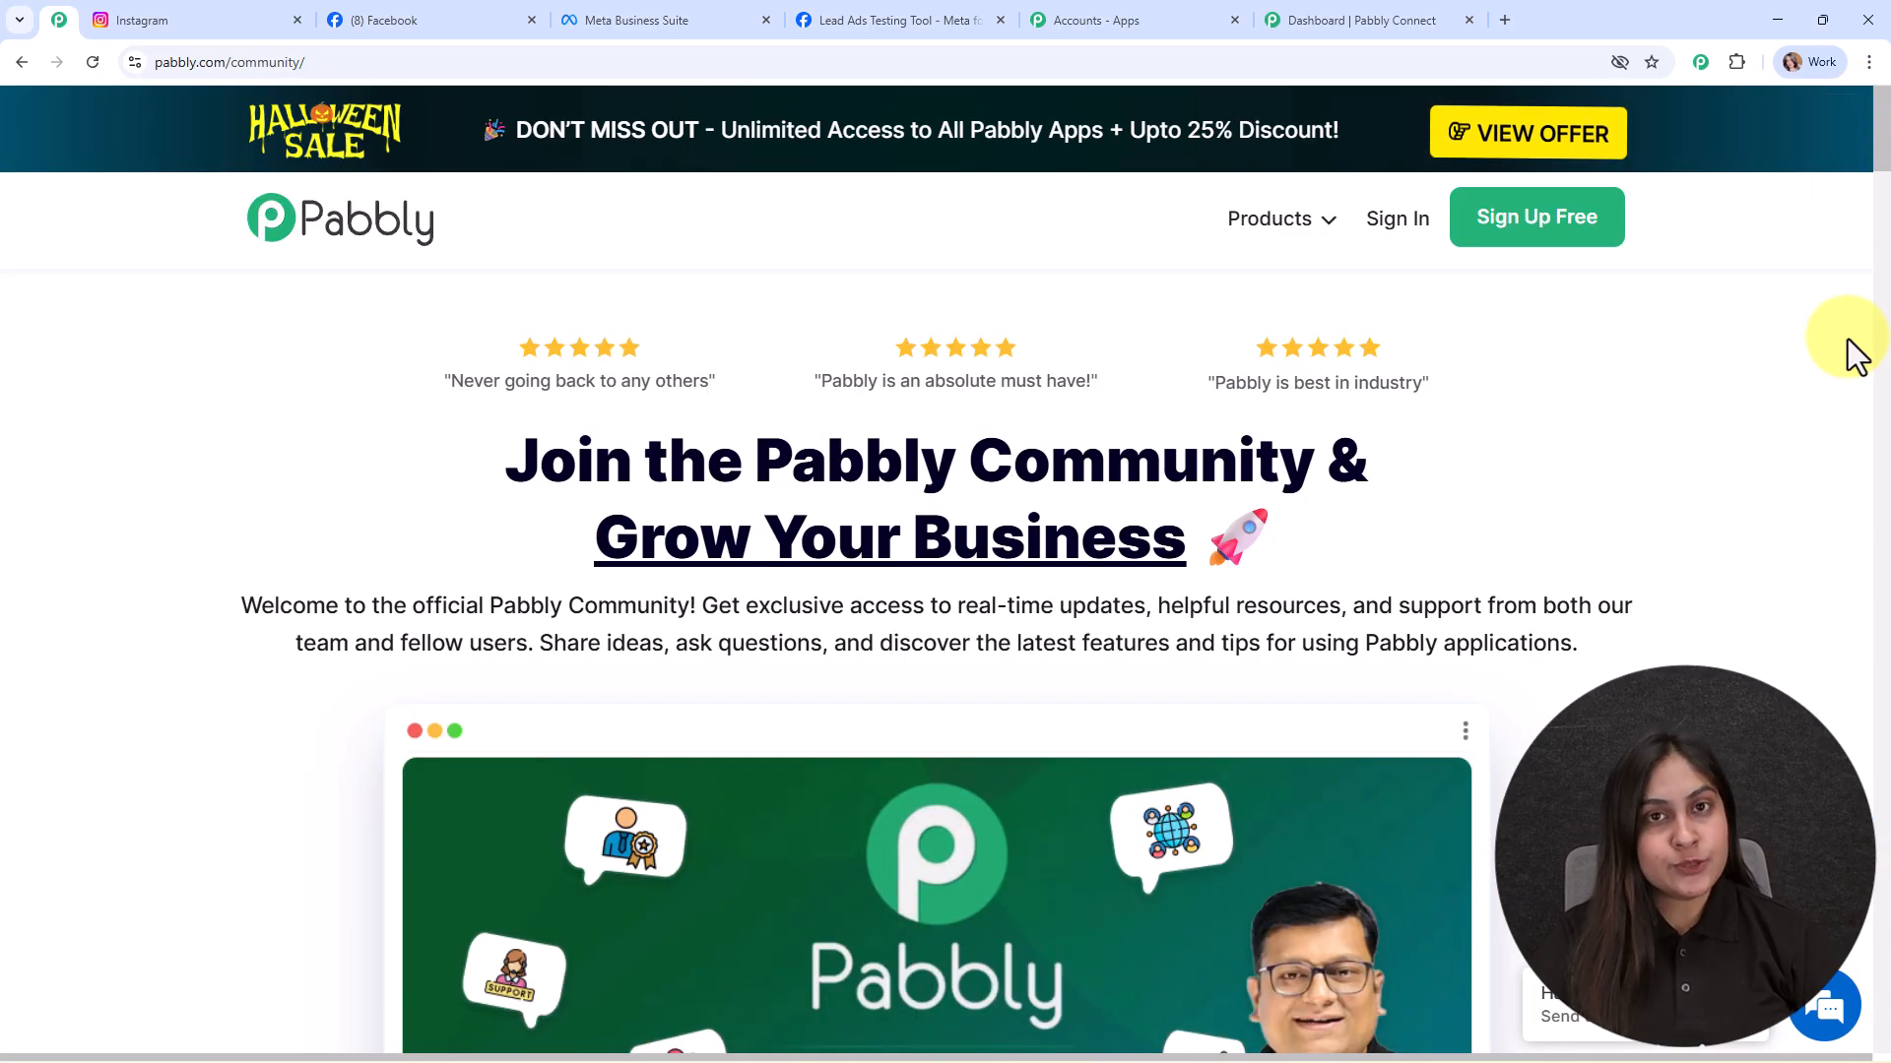
{"action": "left_click", "coordinate": [1290, 17]}
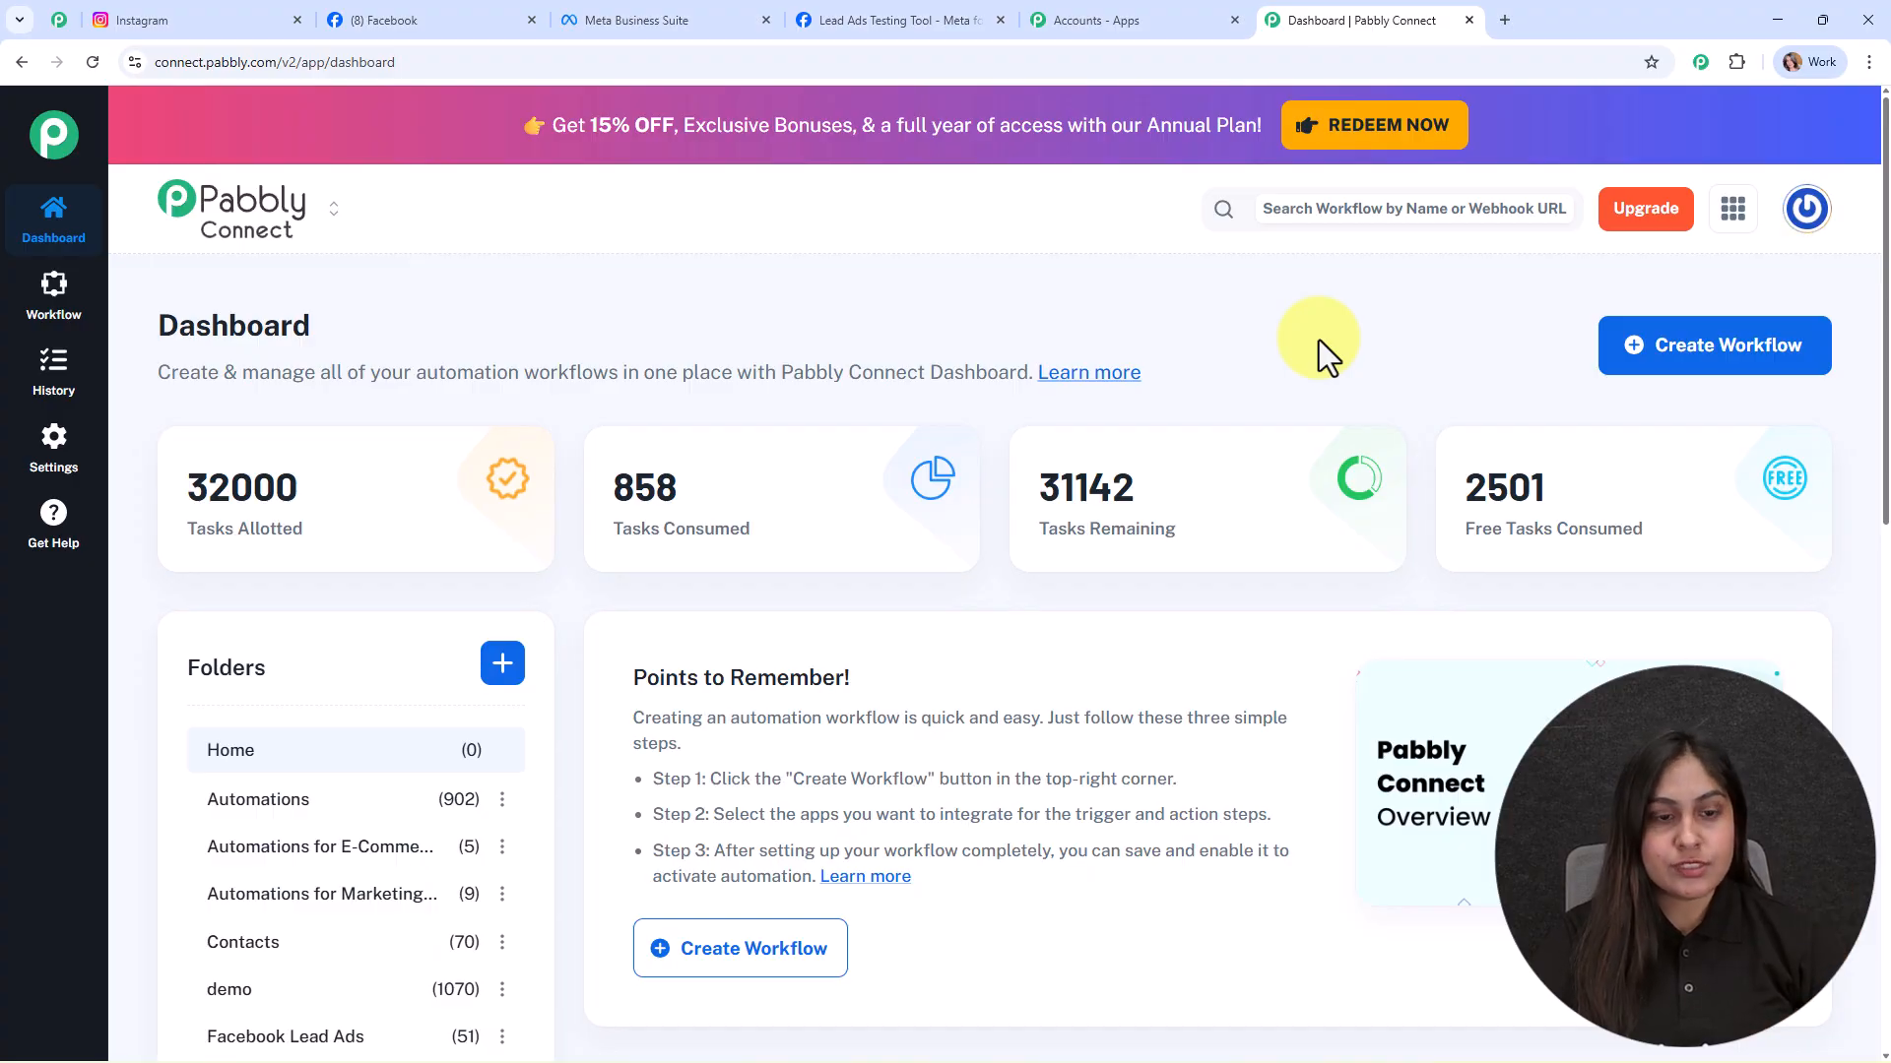
Step: Start a new workflow in the new builder named 'Send Email to New Leads Automatically Using Gmail'
{"action": "left_click", "coordinate": [1725, 362]}
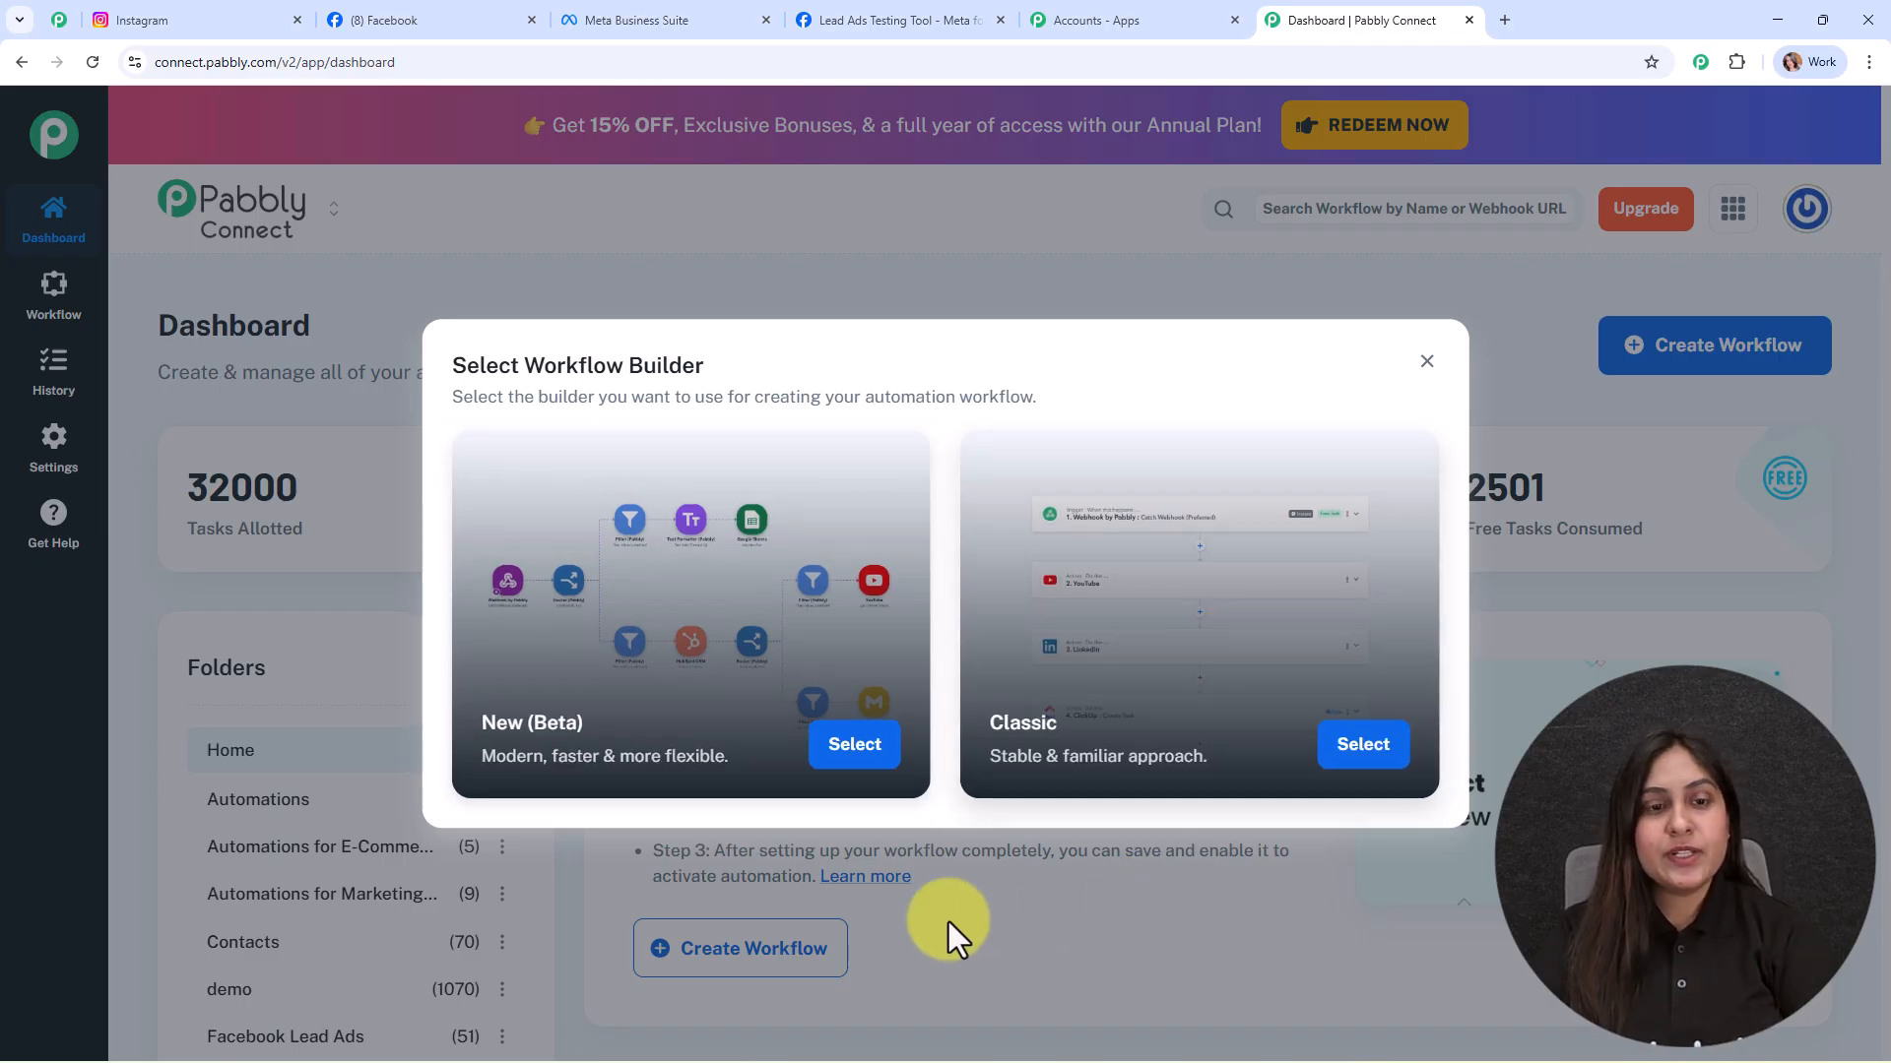
{"action": "left_click", "coordinate": [849, 763]}
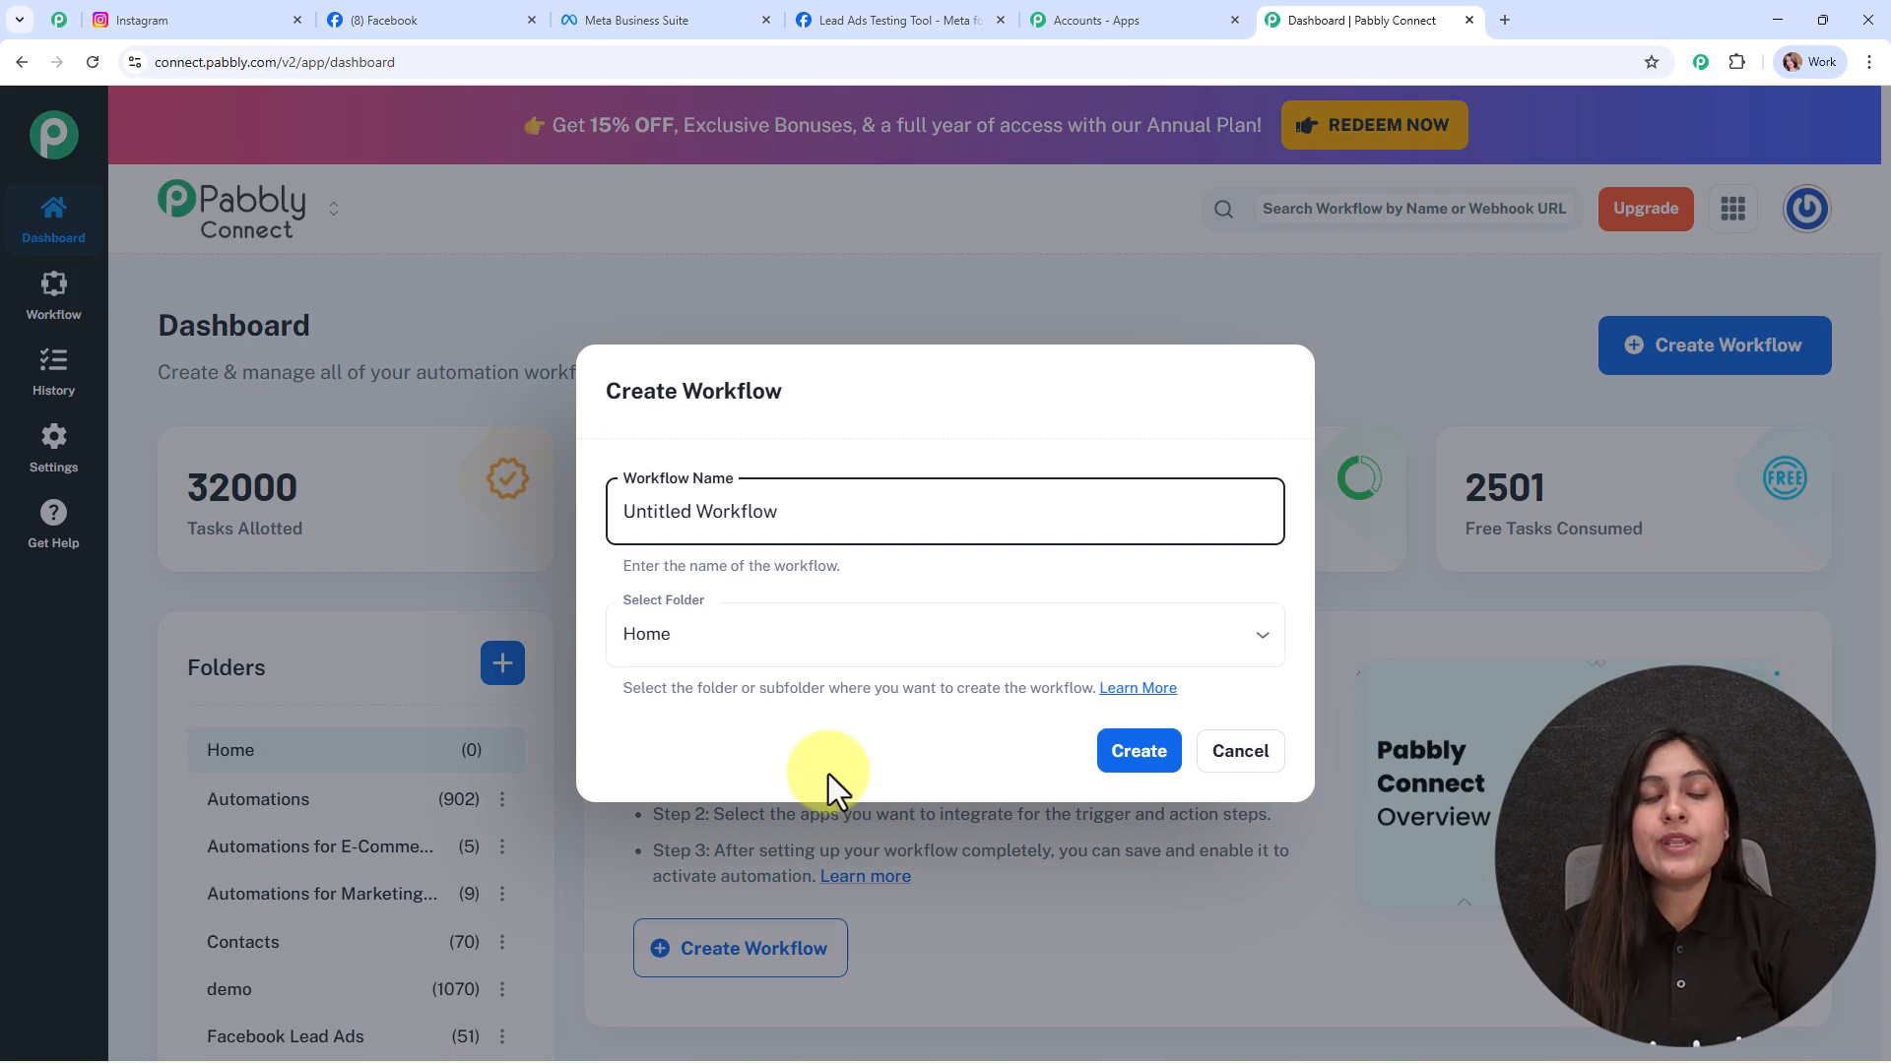
{"action": "triple_click", "coordinate": [793, 512]}
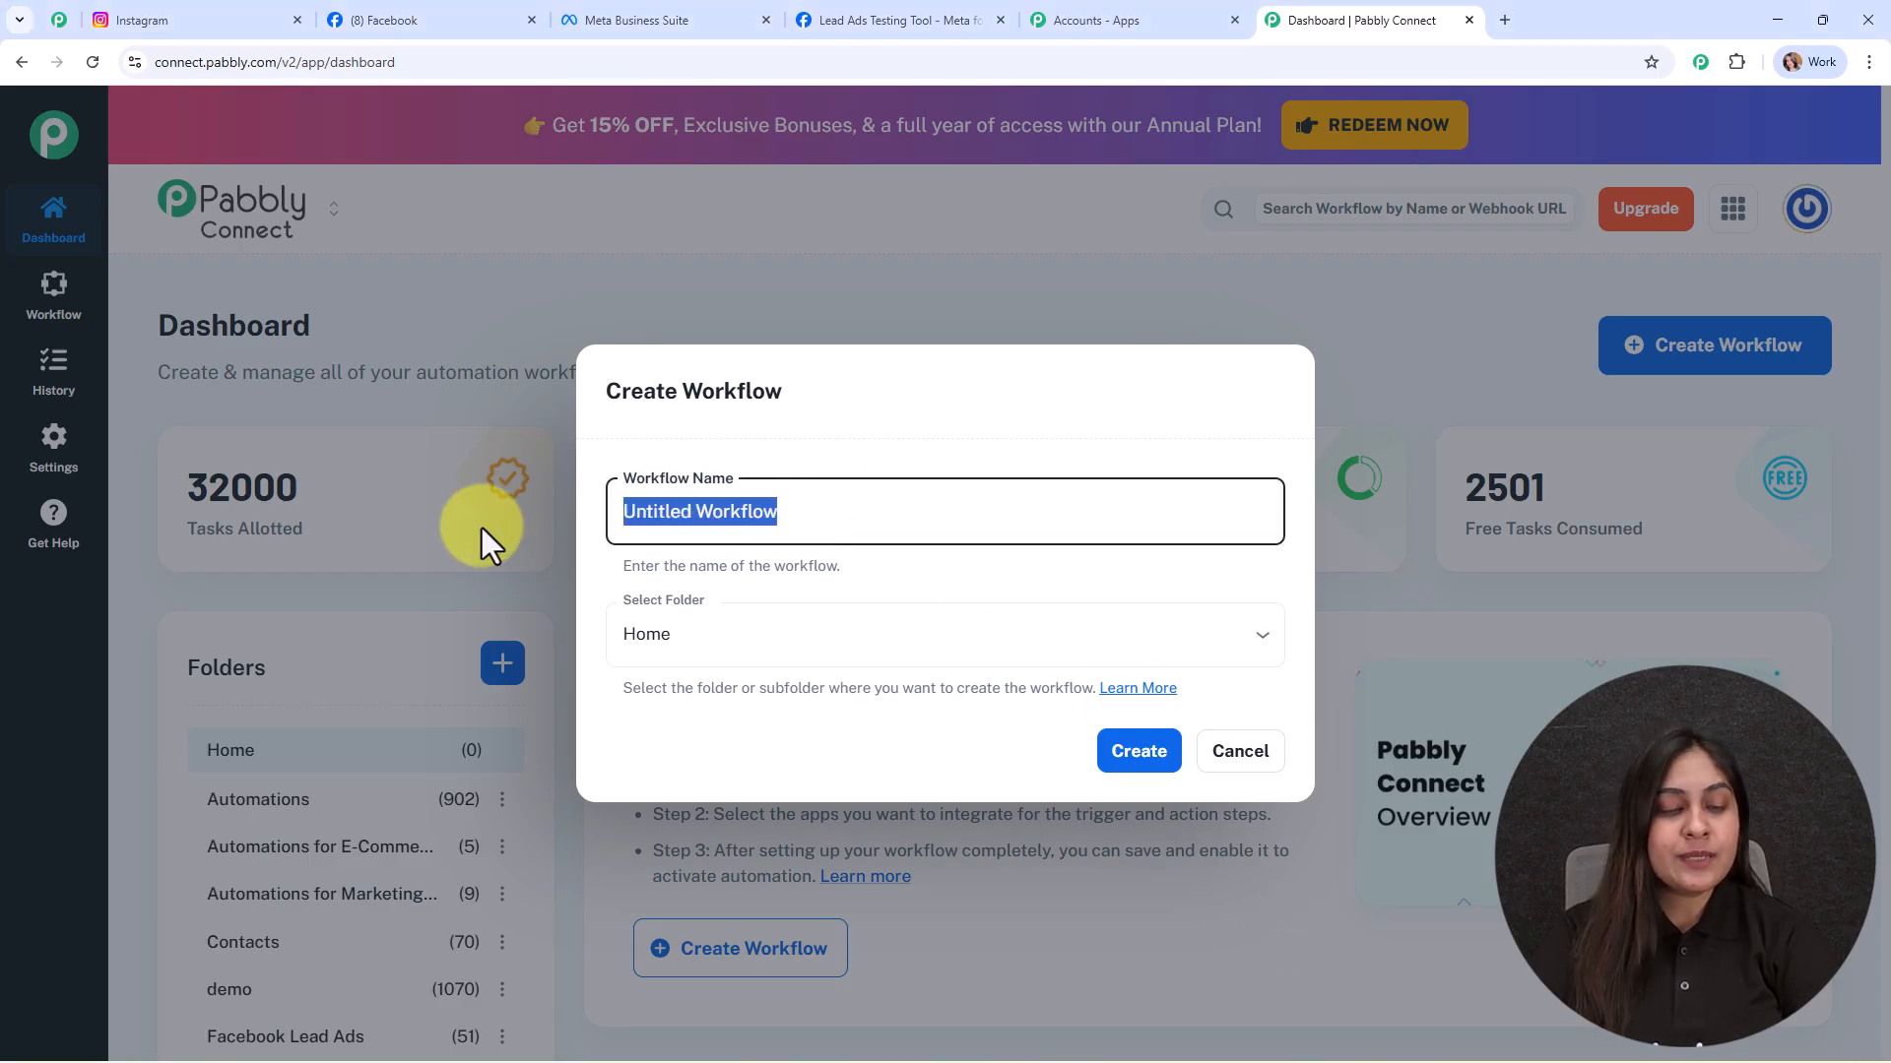
{"action": "type", "text": "Send Email to New Leads Automatically Using Gmail"}
{"action": "left_click_drag", "start_coordinate": [619, 513], "coordinate": [1182, 515]}
{"action": "left_click", "coordinate": [1196, 567]}
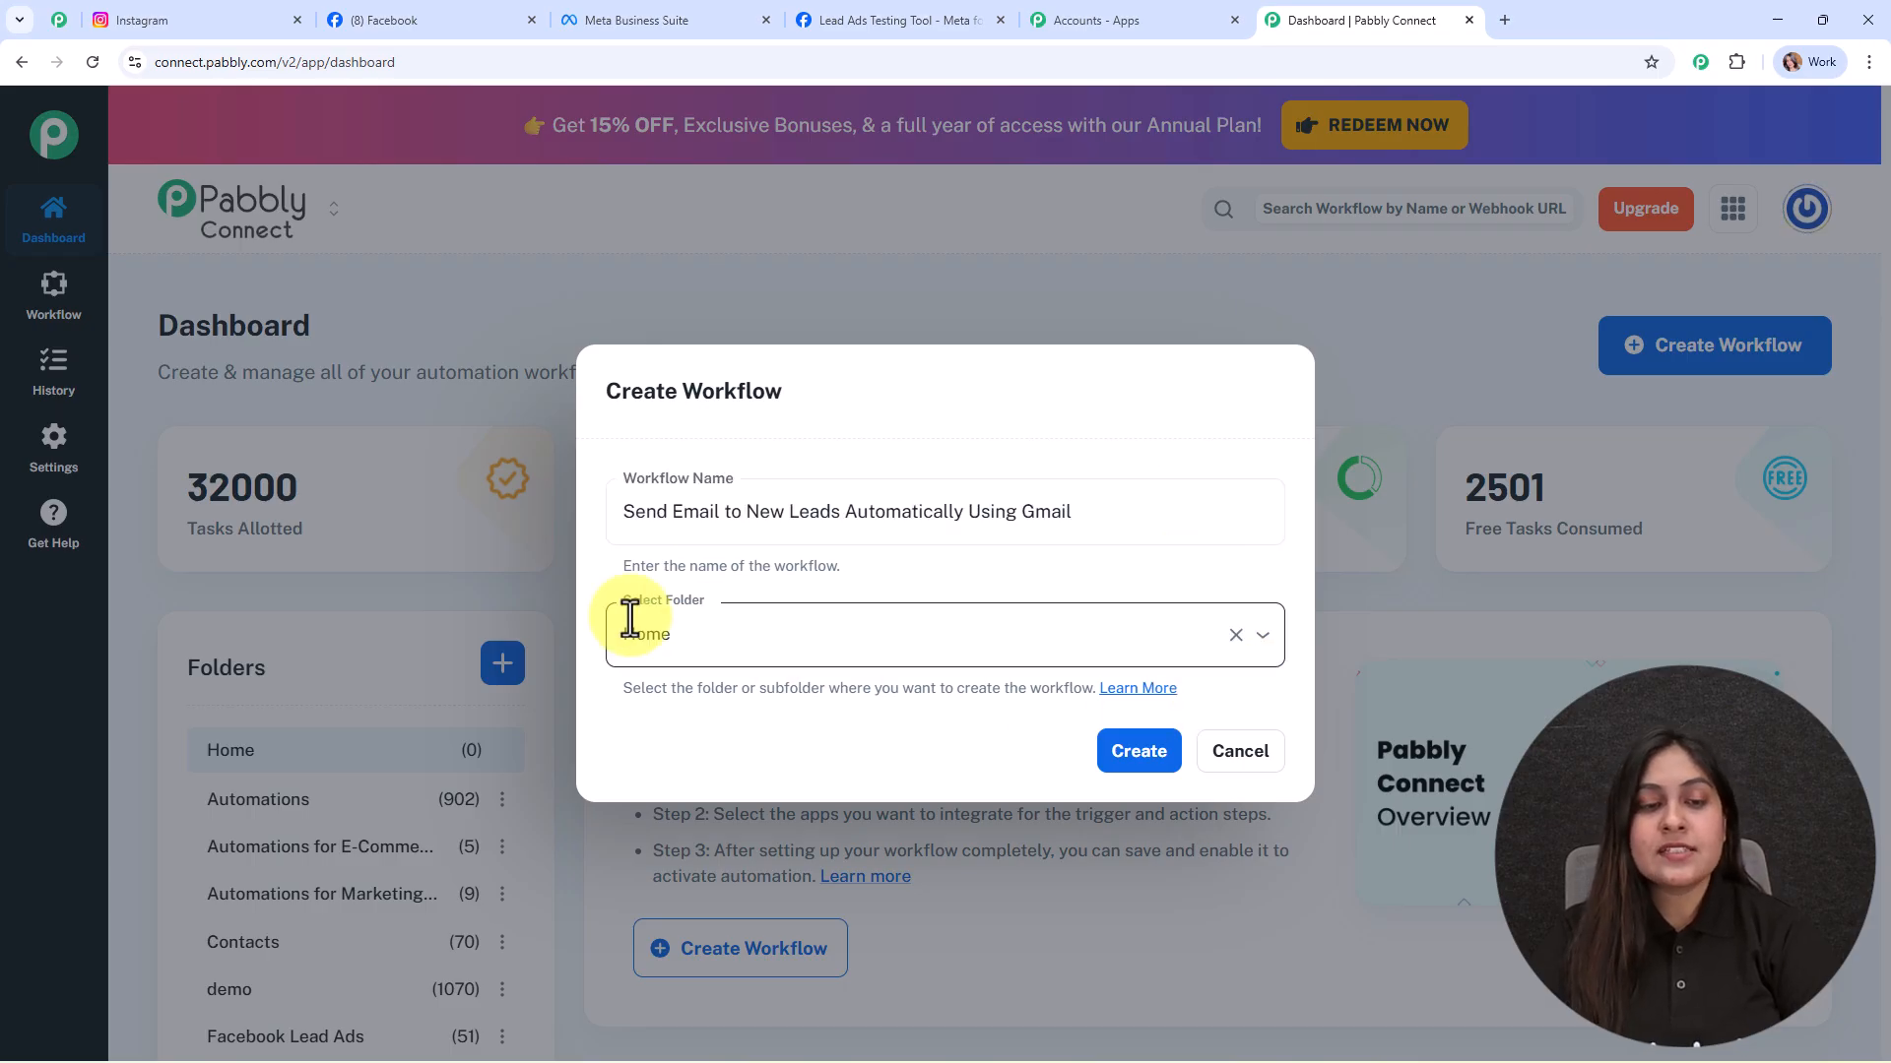
Step: File the workflow in the Automations folder and read the folders help article
{"action": "left_click", "coordinate": [1021, 618]}
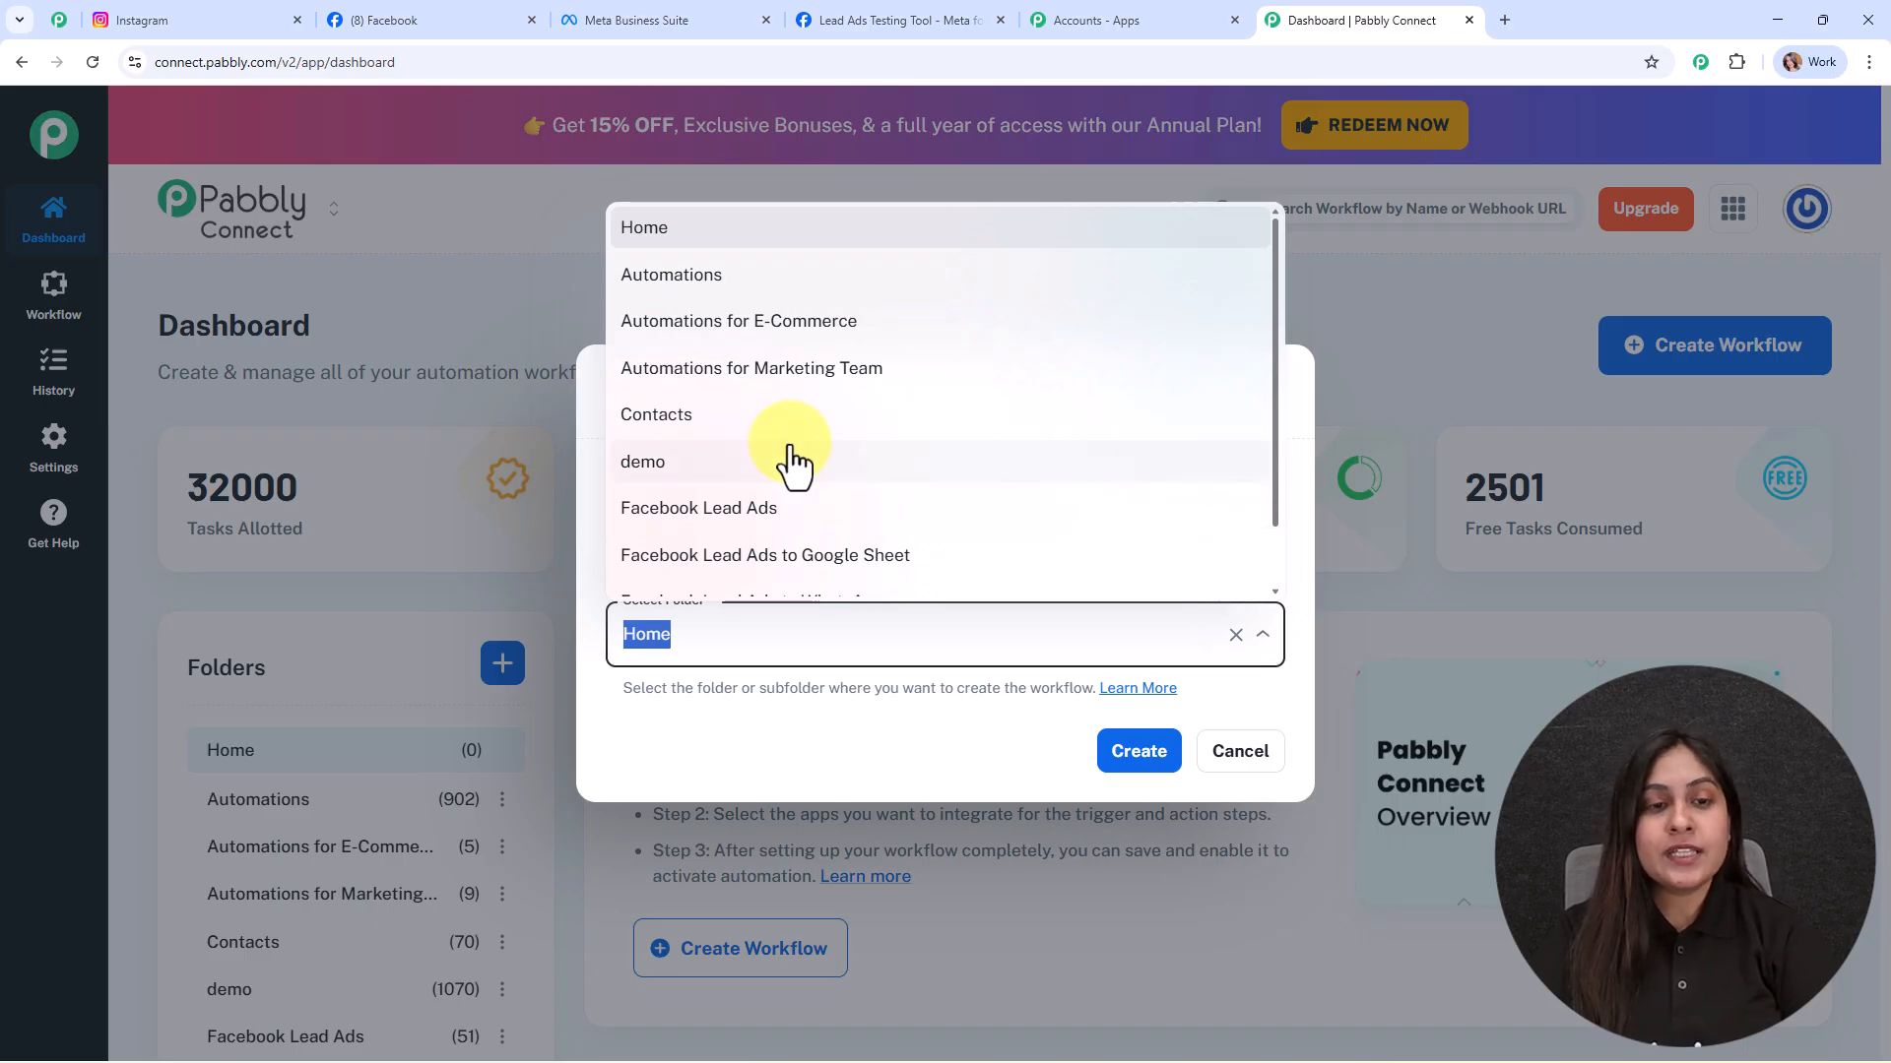
{"action": "left_click", "coordinate": [726, 276]}
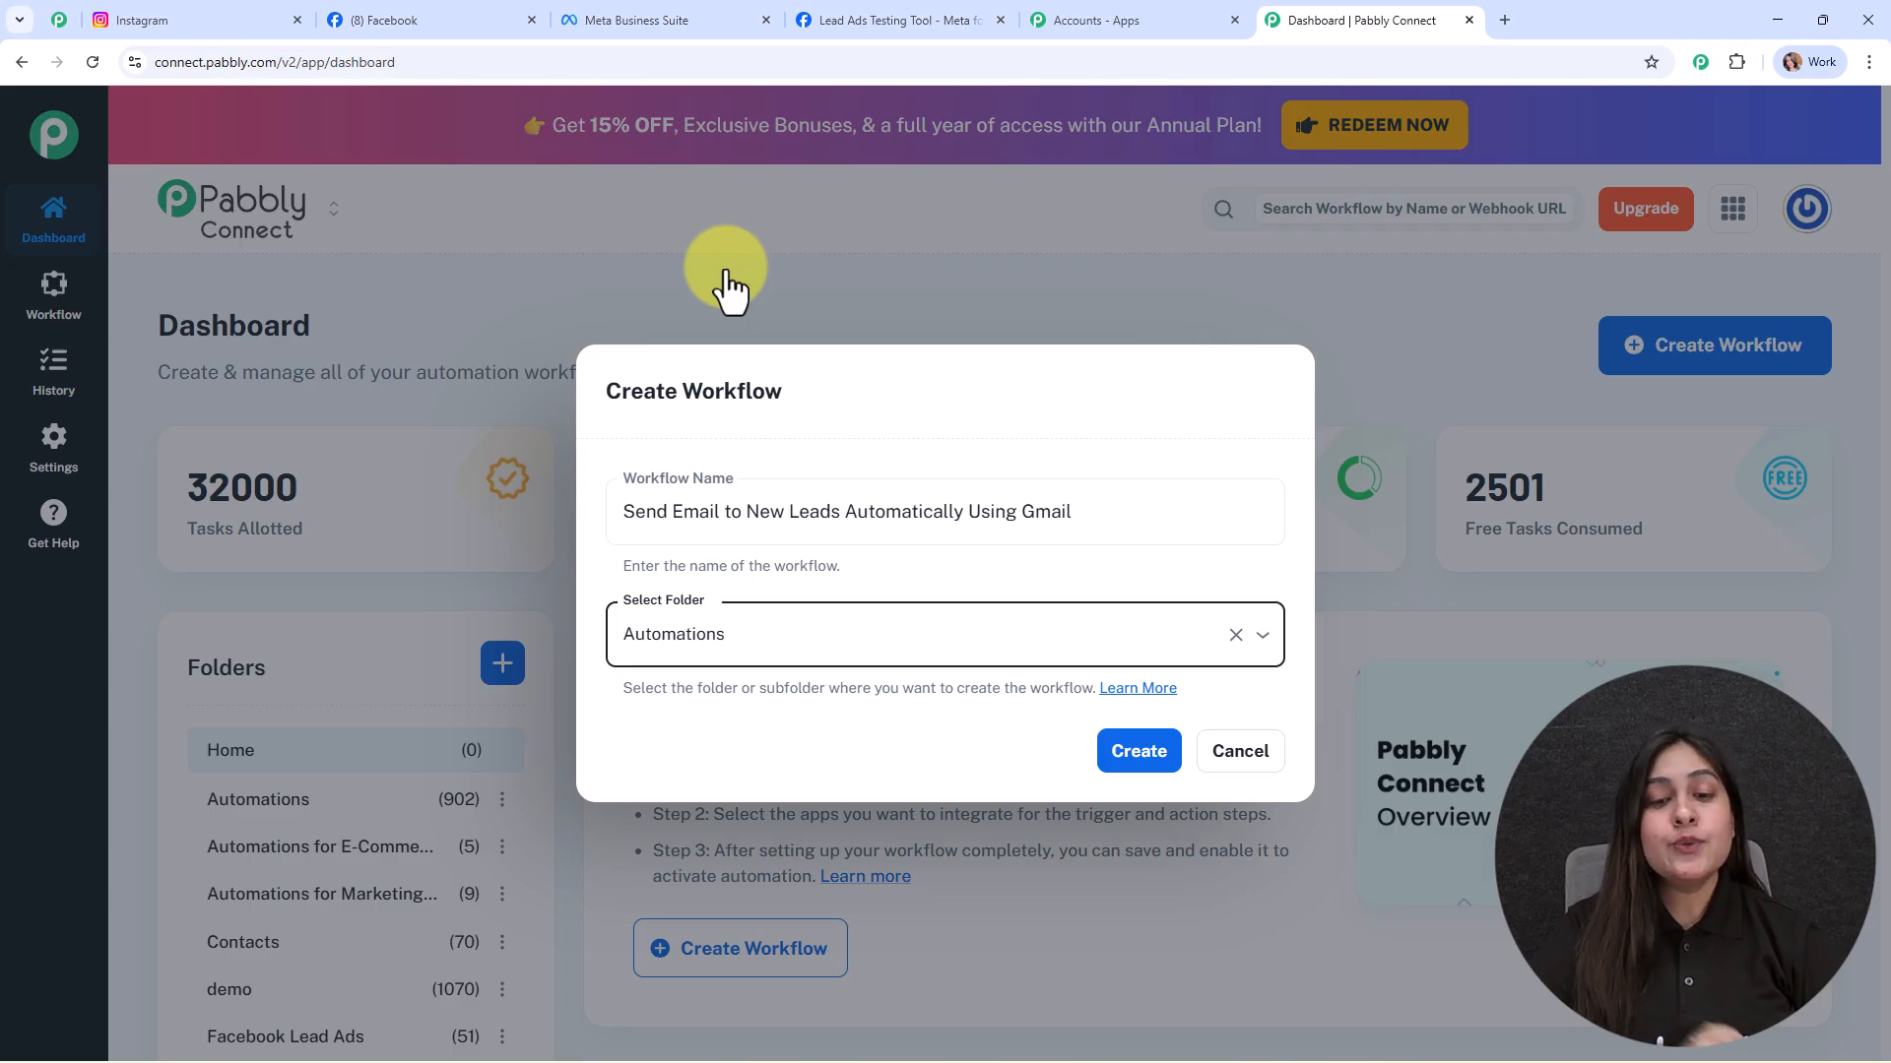
{"action": "left_click", "coordinate": [1172, 689]}
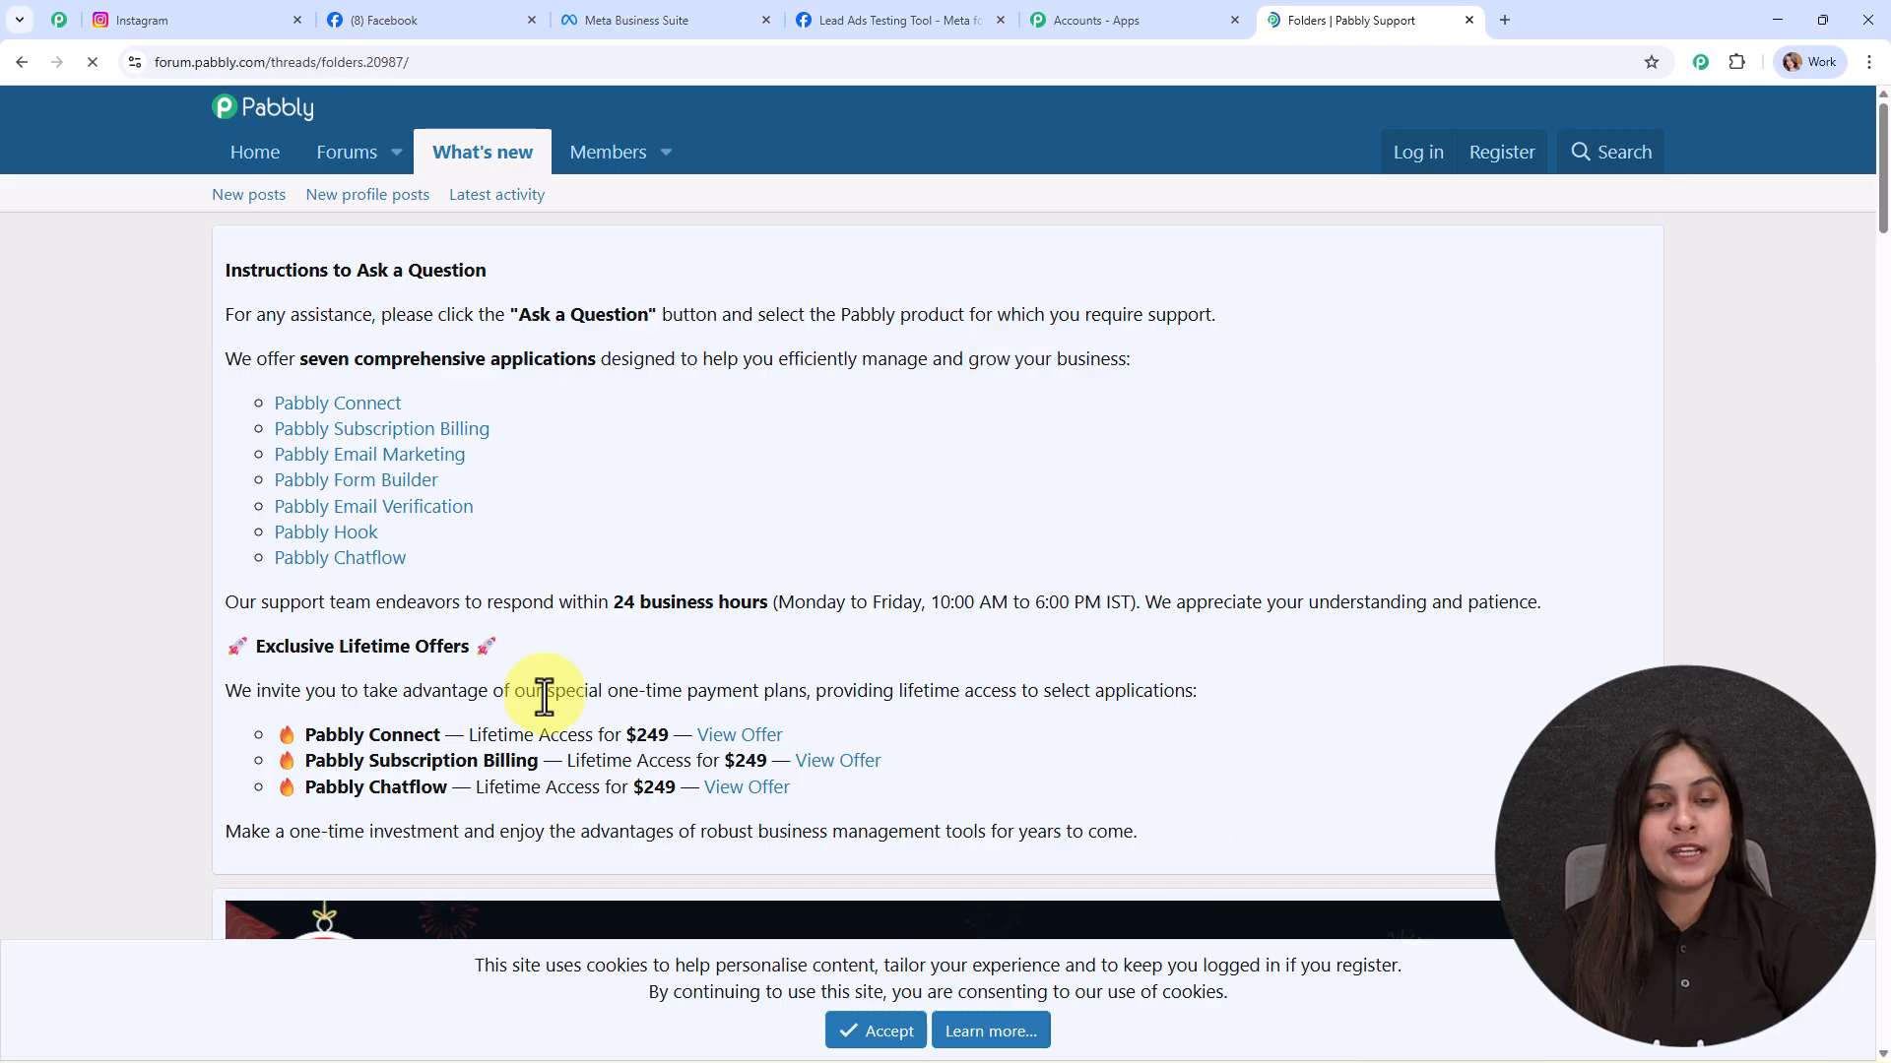
{"action": "scroll", "coordinate": [934, 559], "scroll_direction": "down", "scroll_amount": 15}
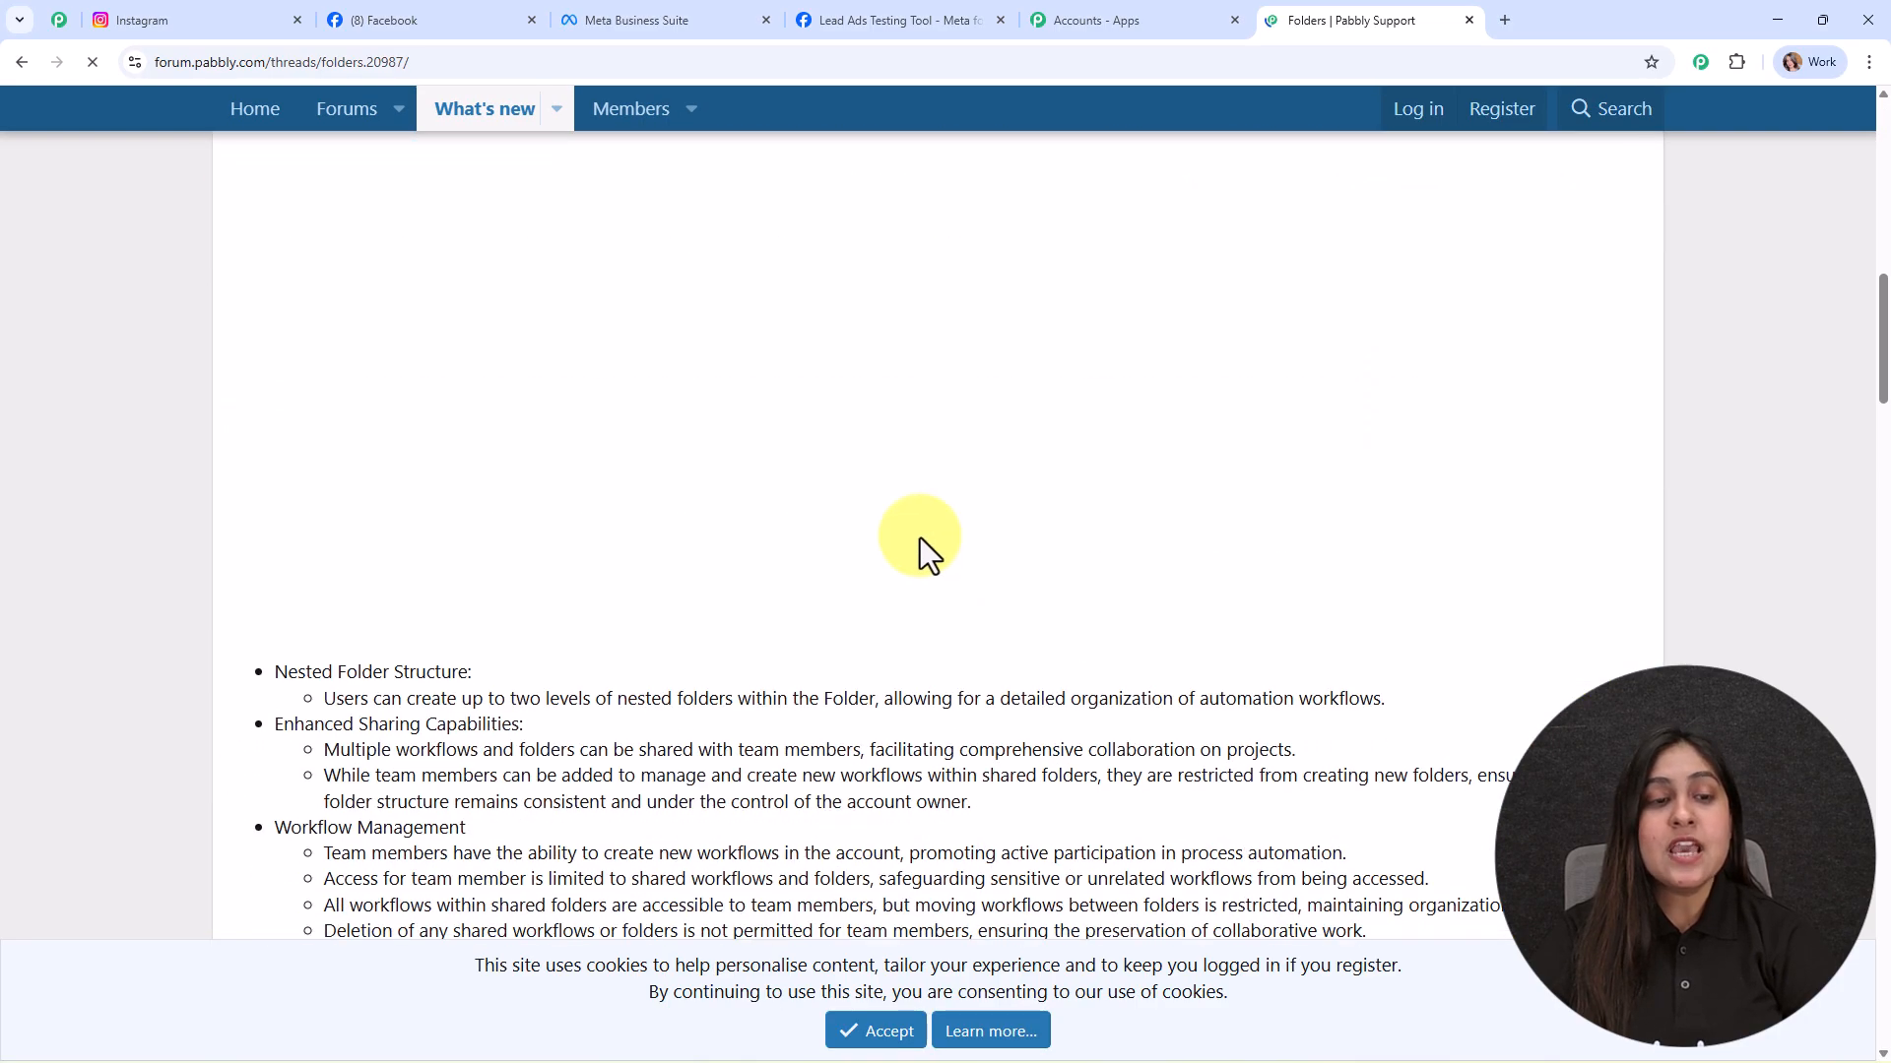
{"action": "scroll", "coordinate": [794, 714], "scroll_direction": "down", "scroll_amount": 12}
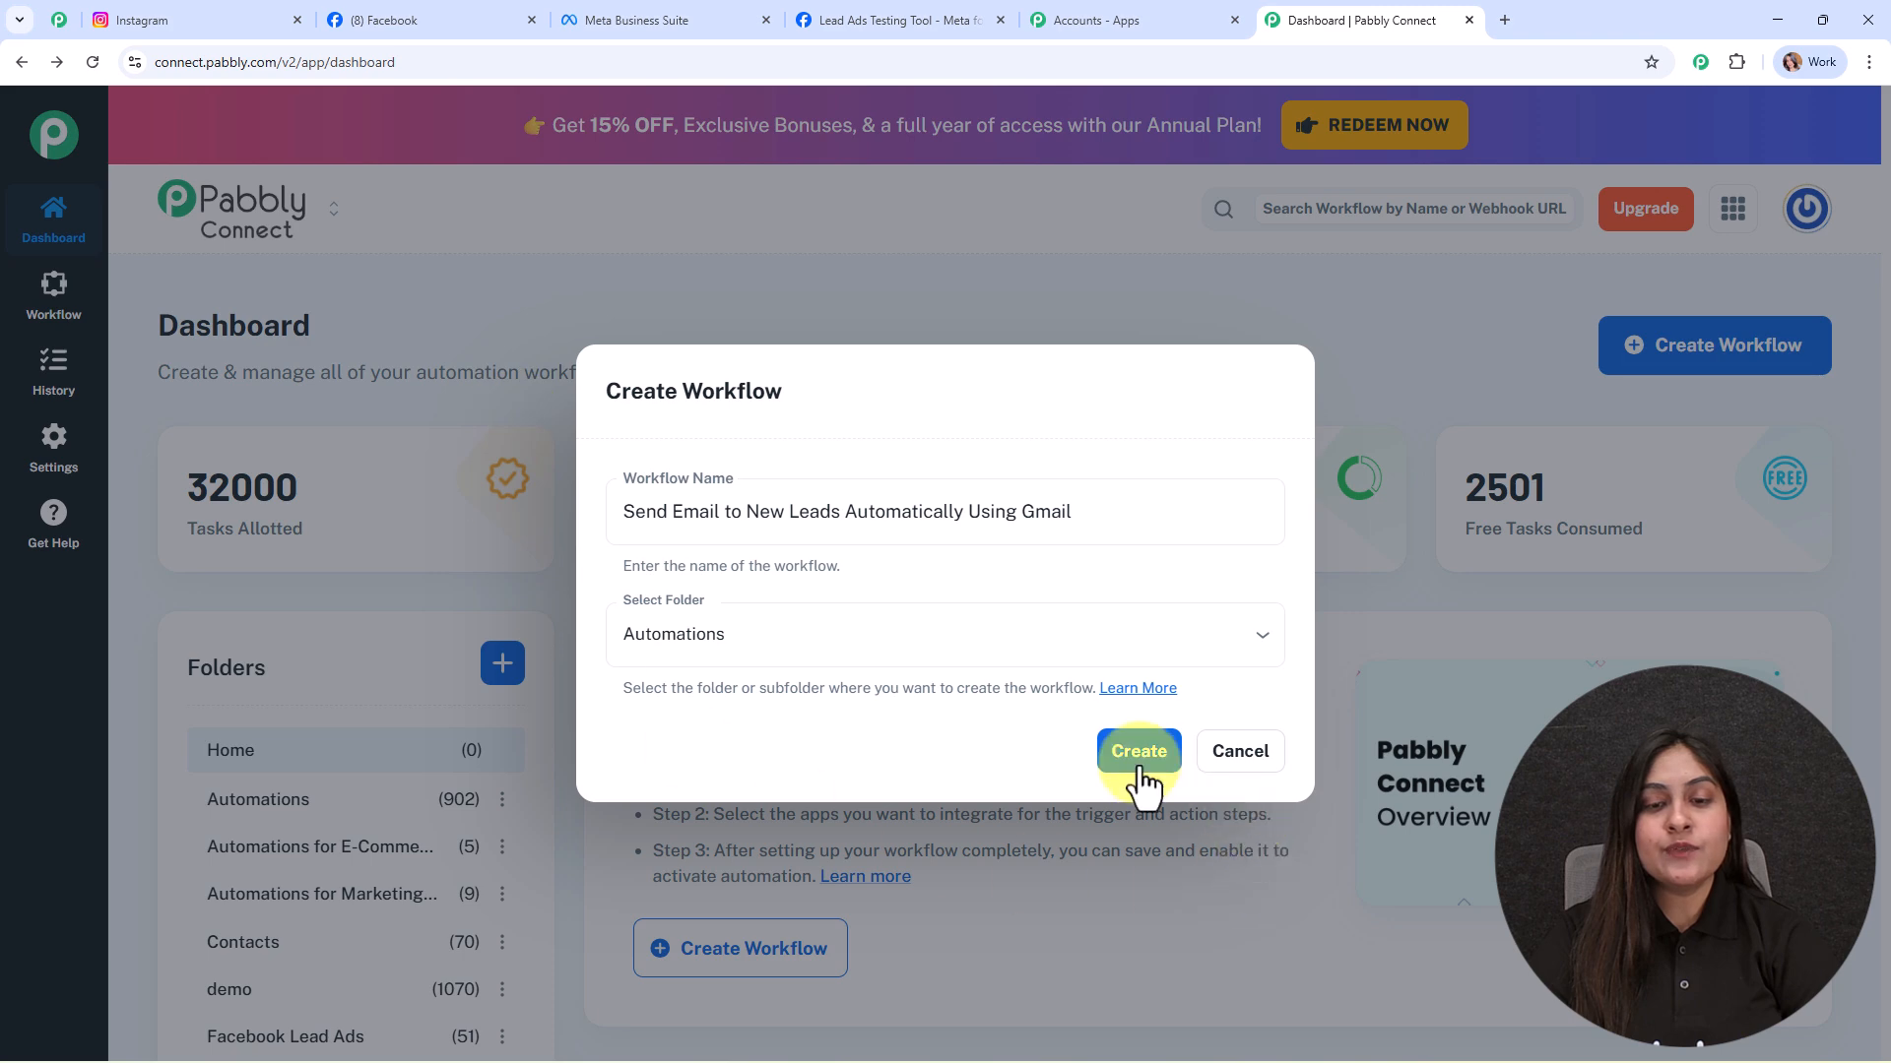
Step: Create the workflow and set its trigger to Instagram Lead Ads' New Lead (Instant) event
{"action": "left_click", "coordinate": [1125, 758]}
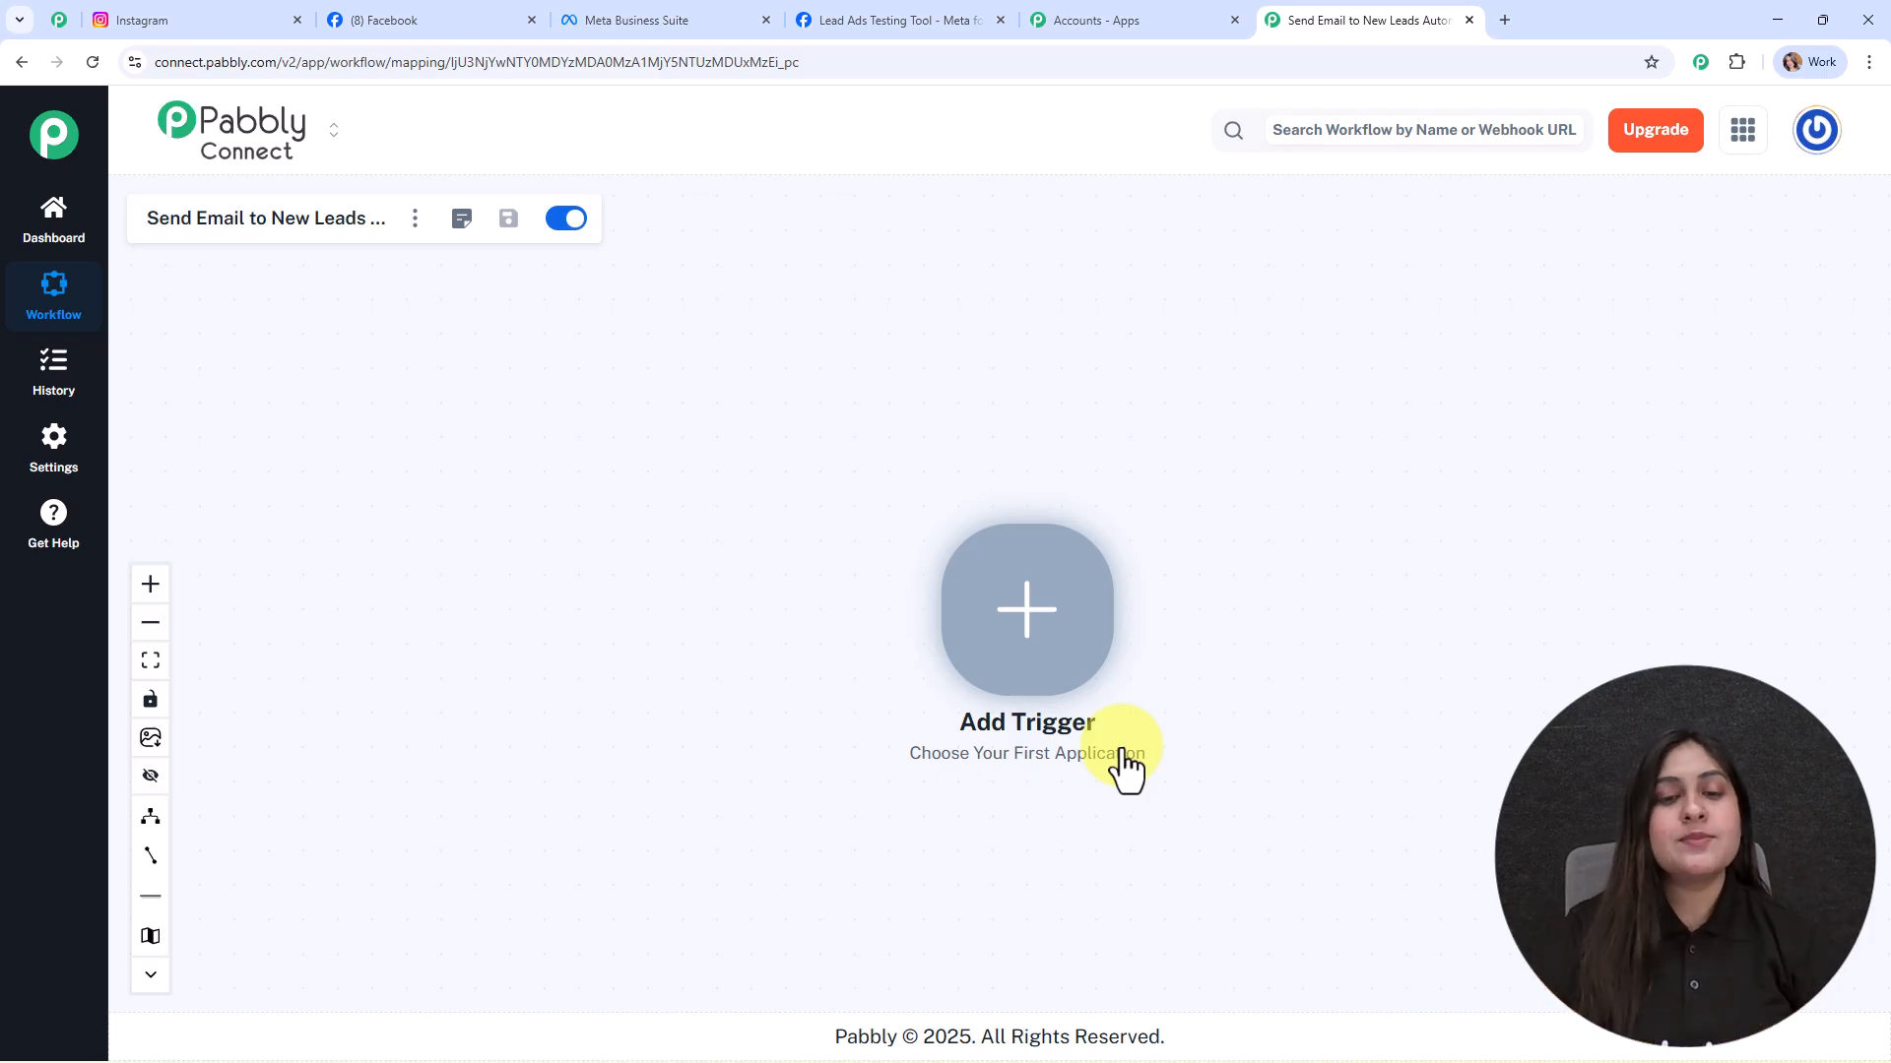
{"action": "left_click", "coordinate": [1014, 630]}
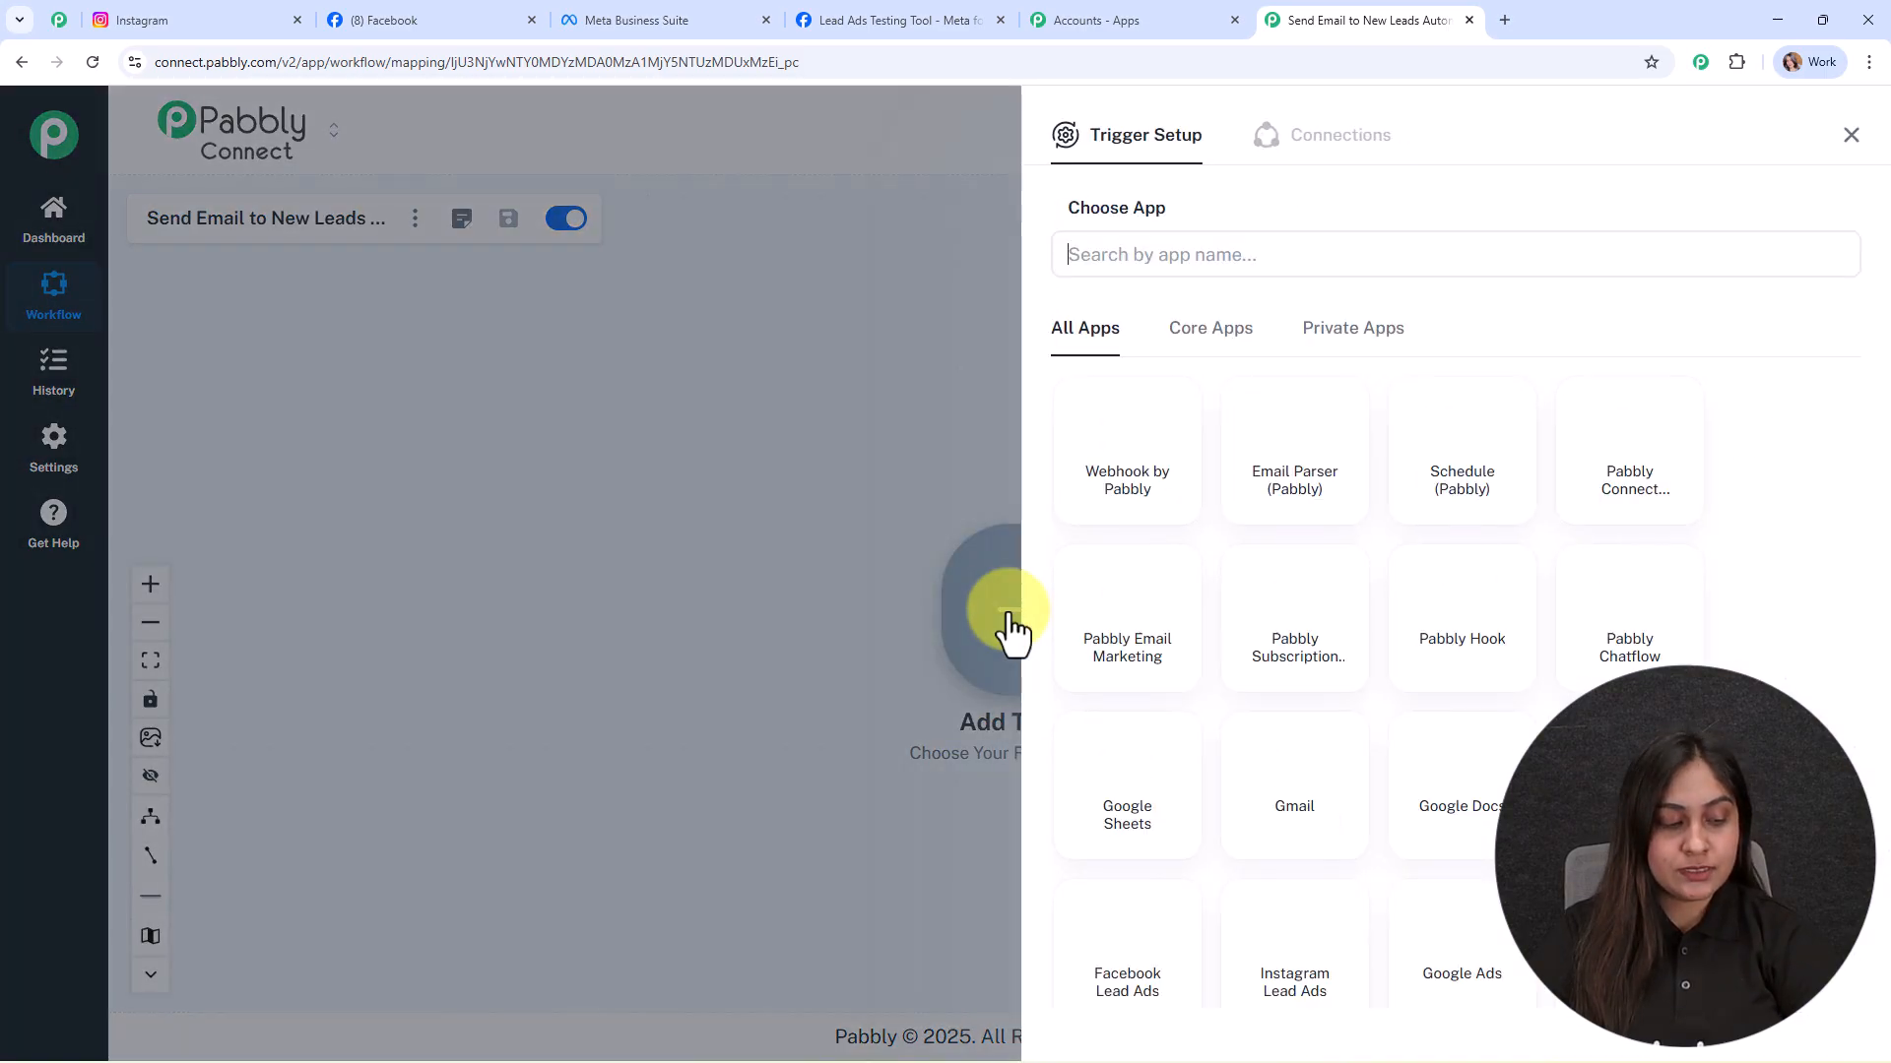
{"action": "left_click", "coordinate": [1081, 257]}
{"action": "type", "text": "Insta"}
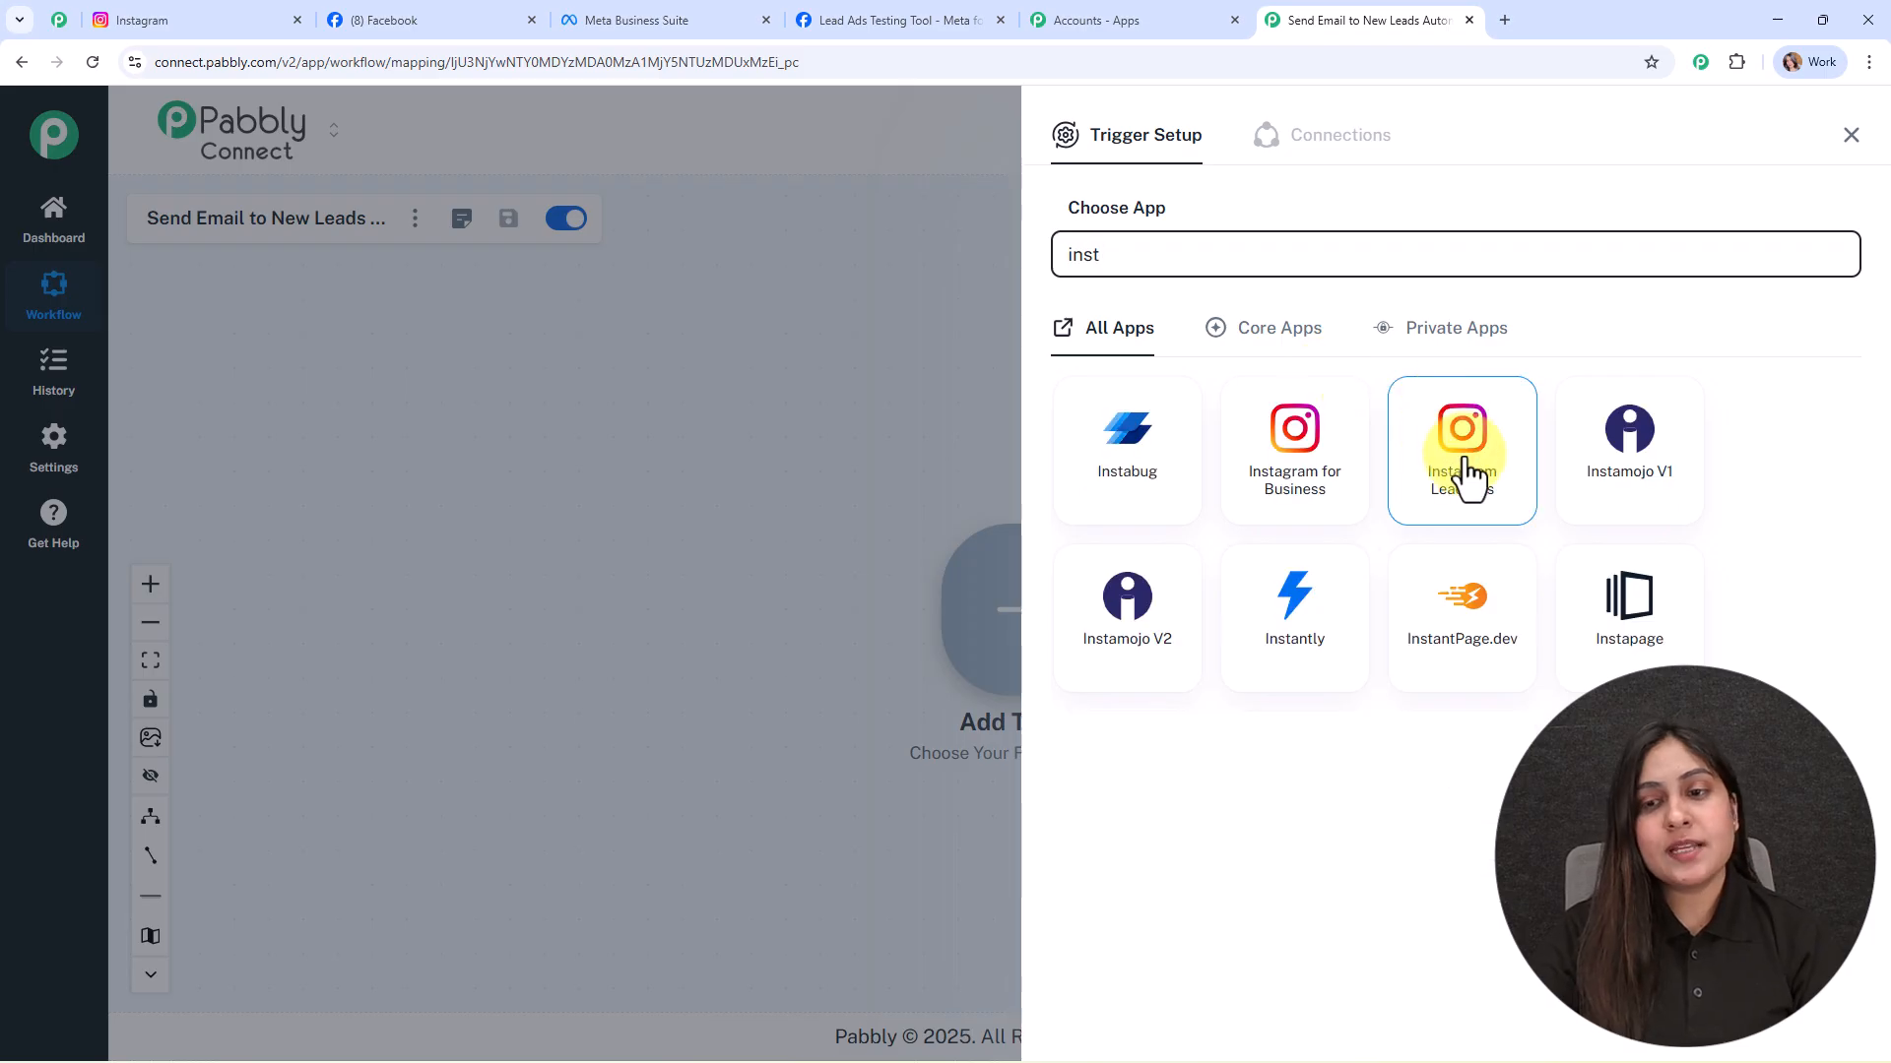
{"action": "left_click", "coordinate": [1464, 458]}
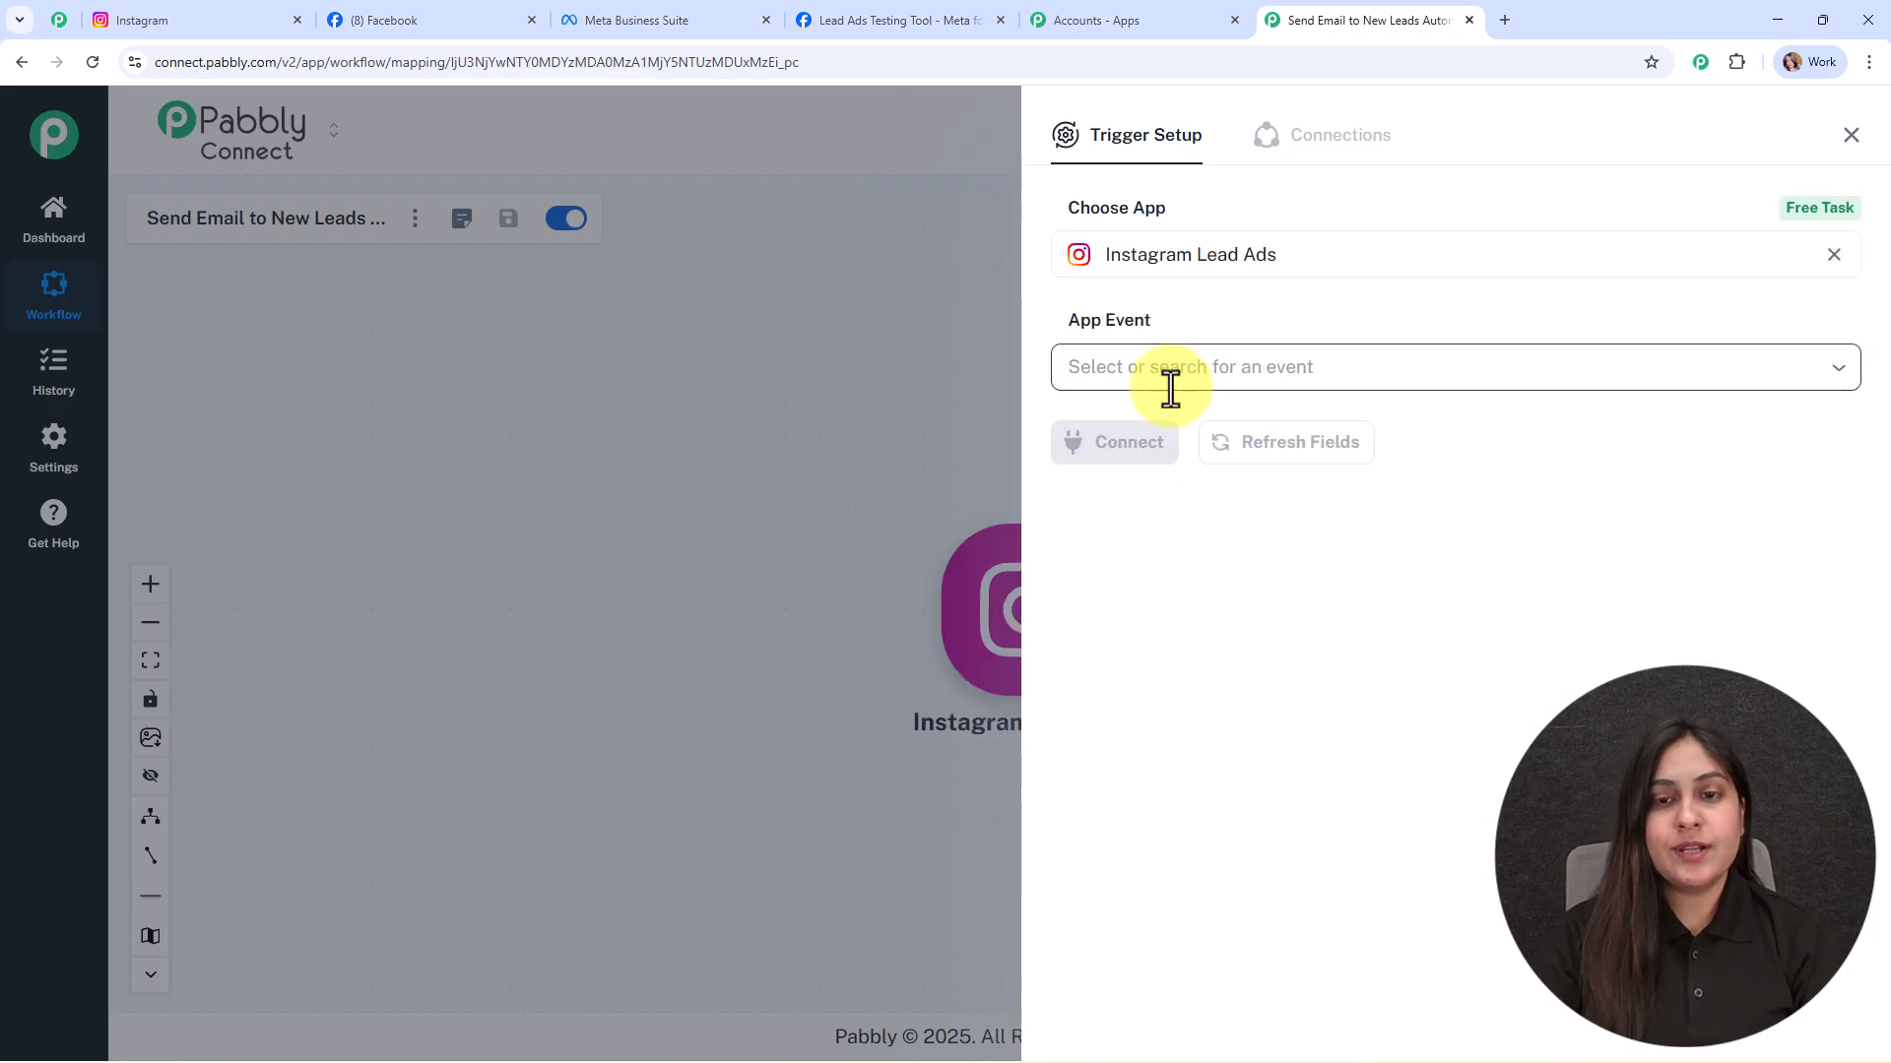
{"action": "left_click", "coordinate": [1169, 382]}
{"action": "left_click", "coordinate": [1204, 553]}
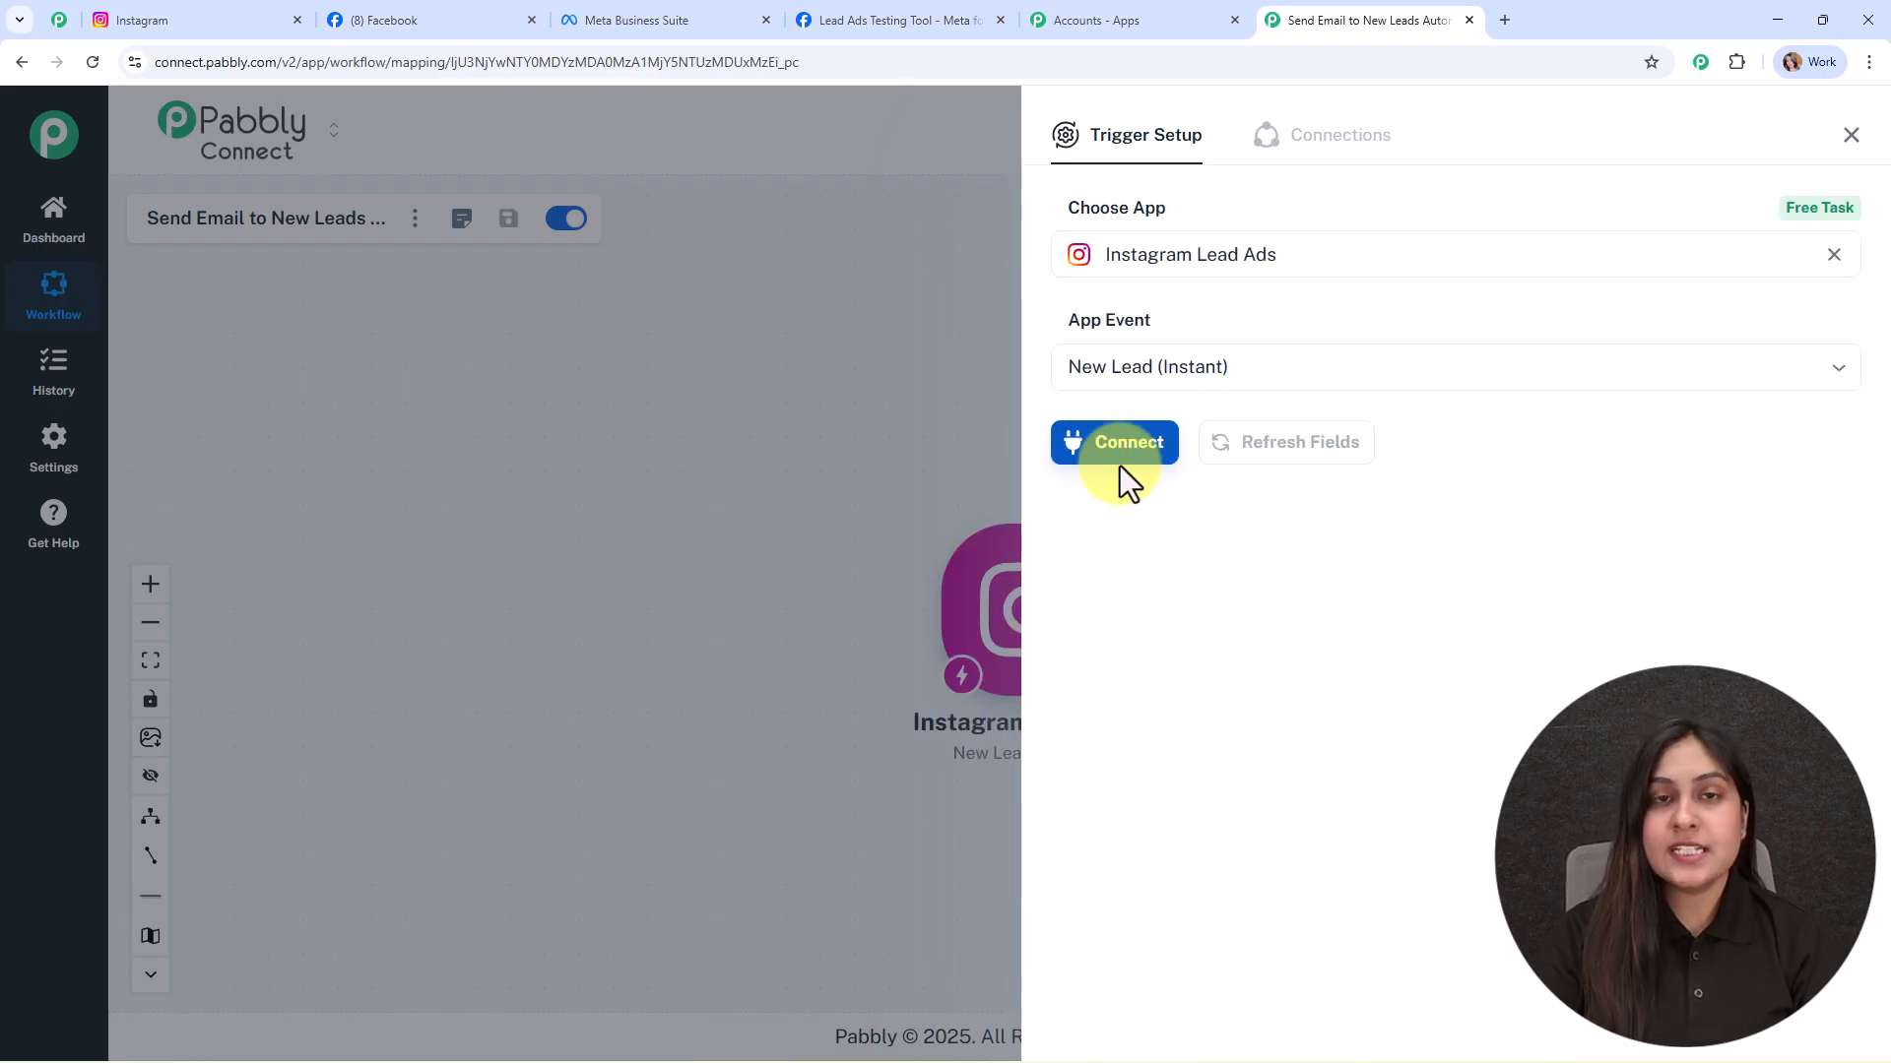
Step: Add a new Instagram Lead Ads connection, authorizing it with the Facebook account
{"action": "left_click", "coordinate": [1120, 465]}
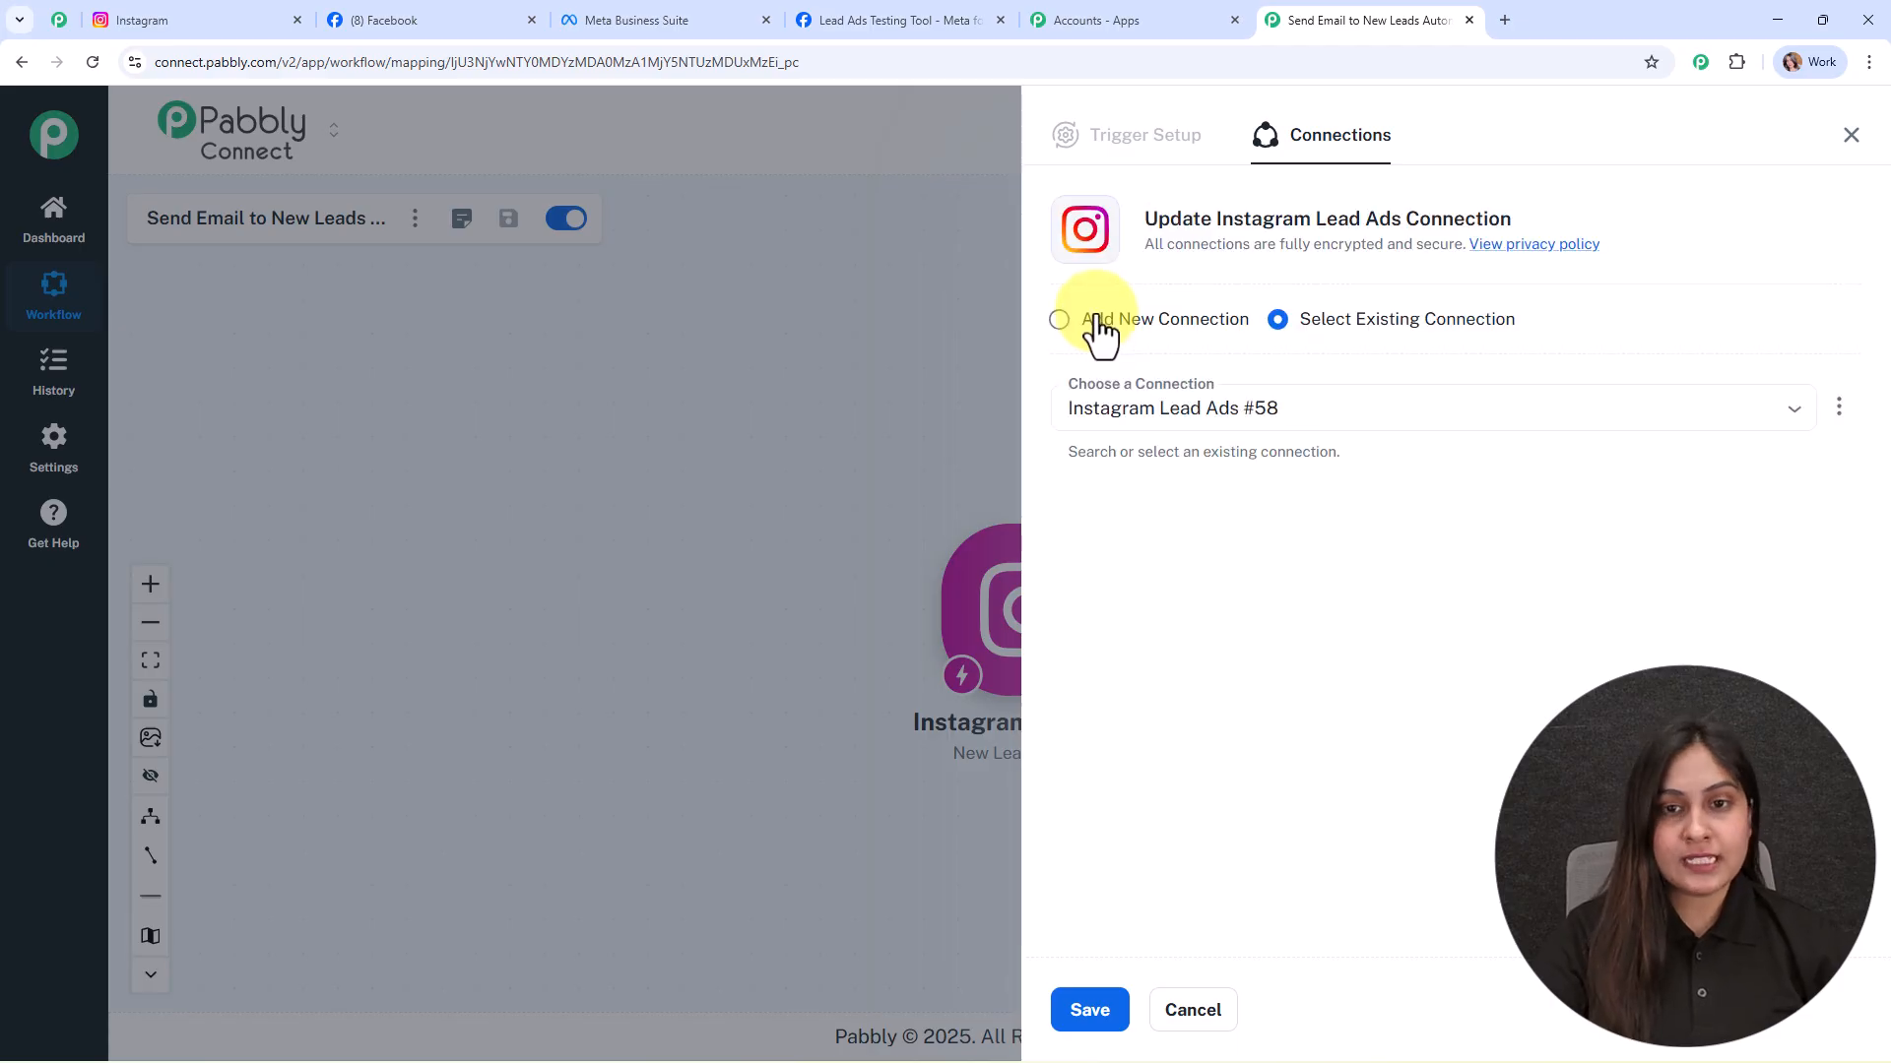
{"action": "left_click", "coordinate": [1099, 331]}
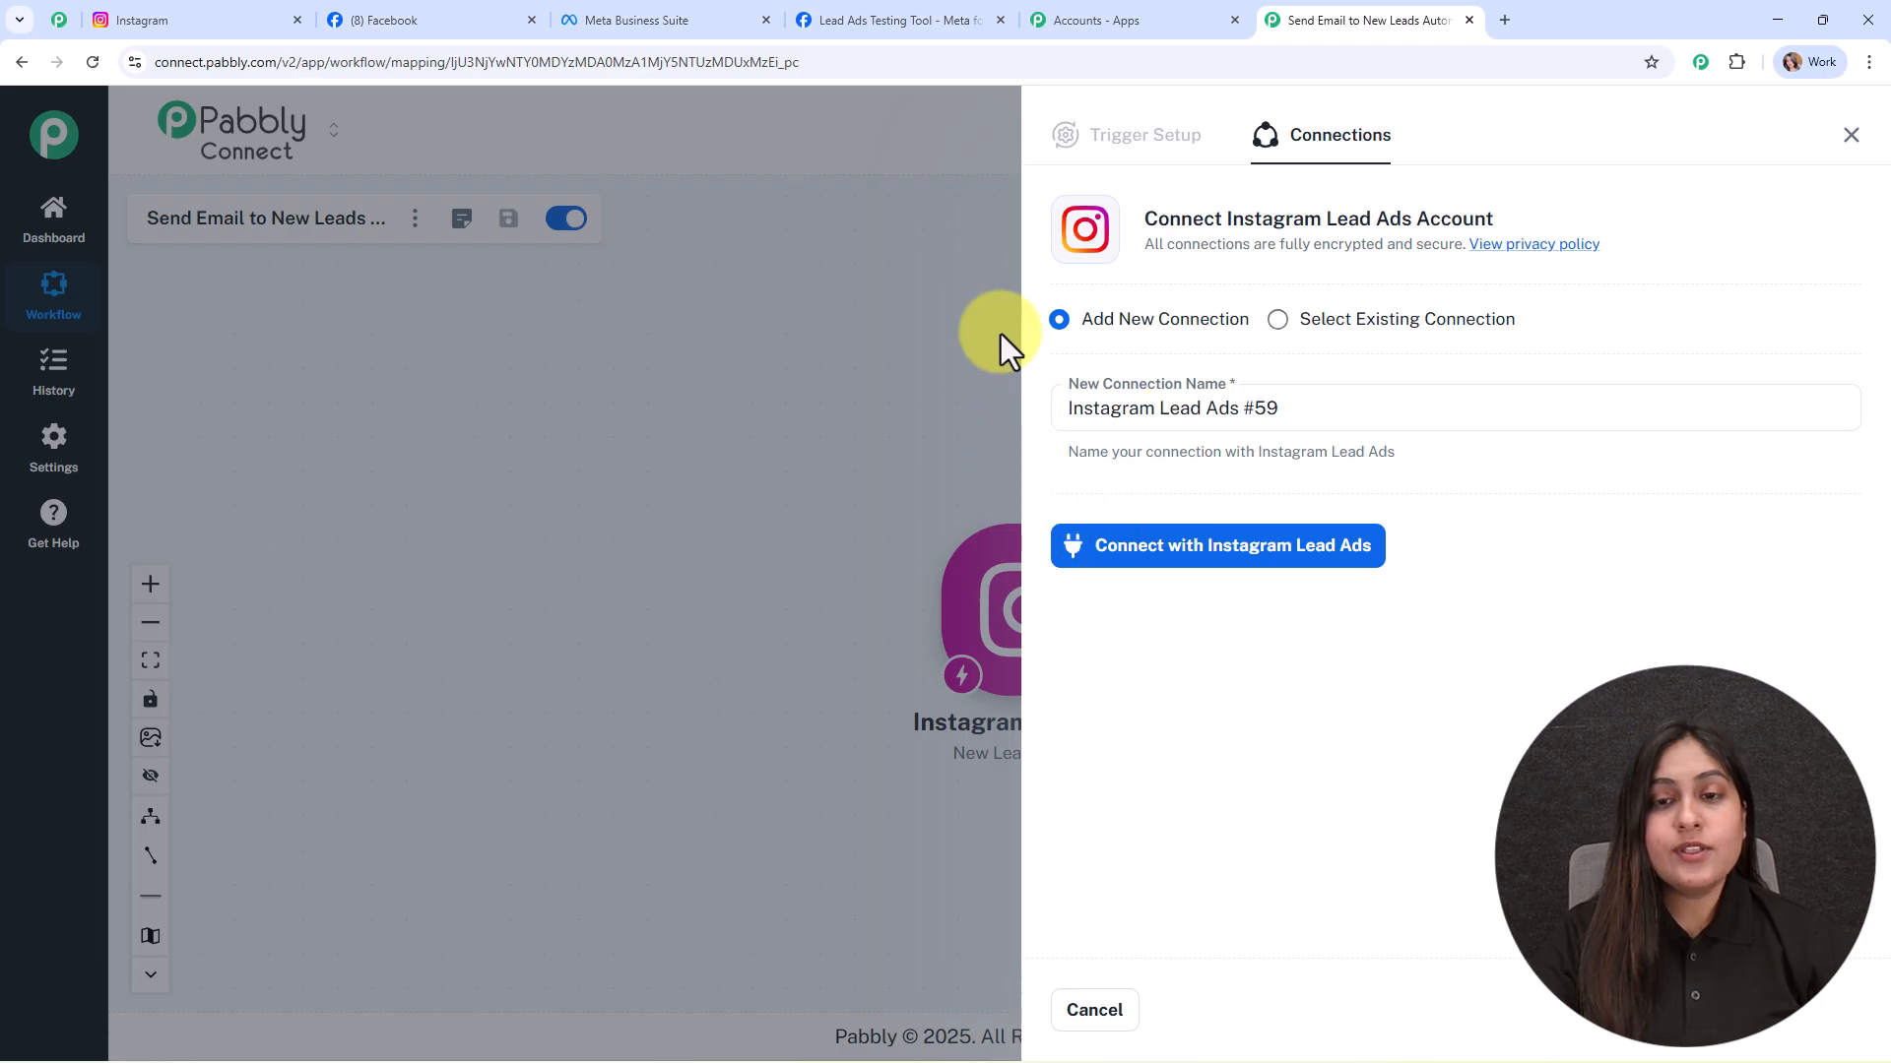
{"action": "left_click", "coordinate": [1233, 549]}
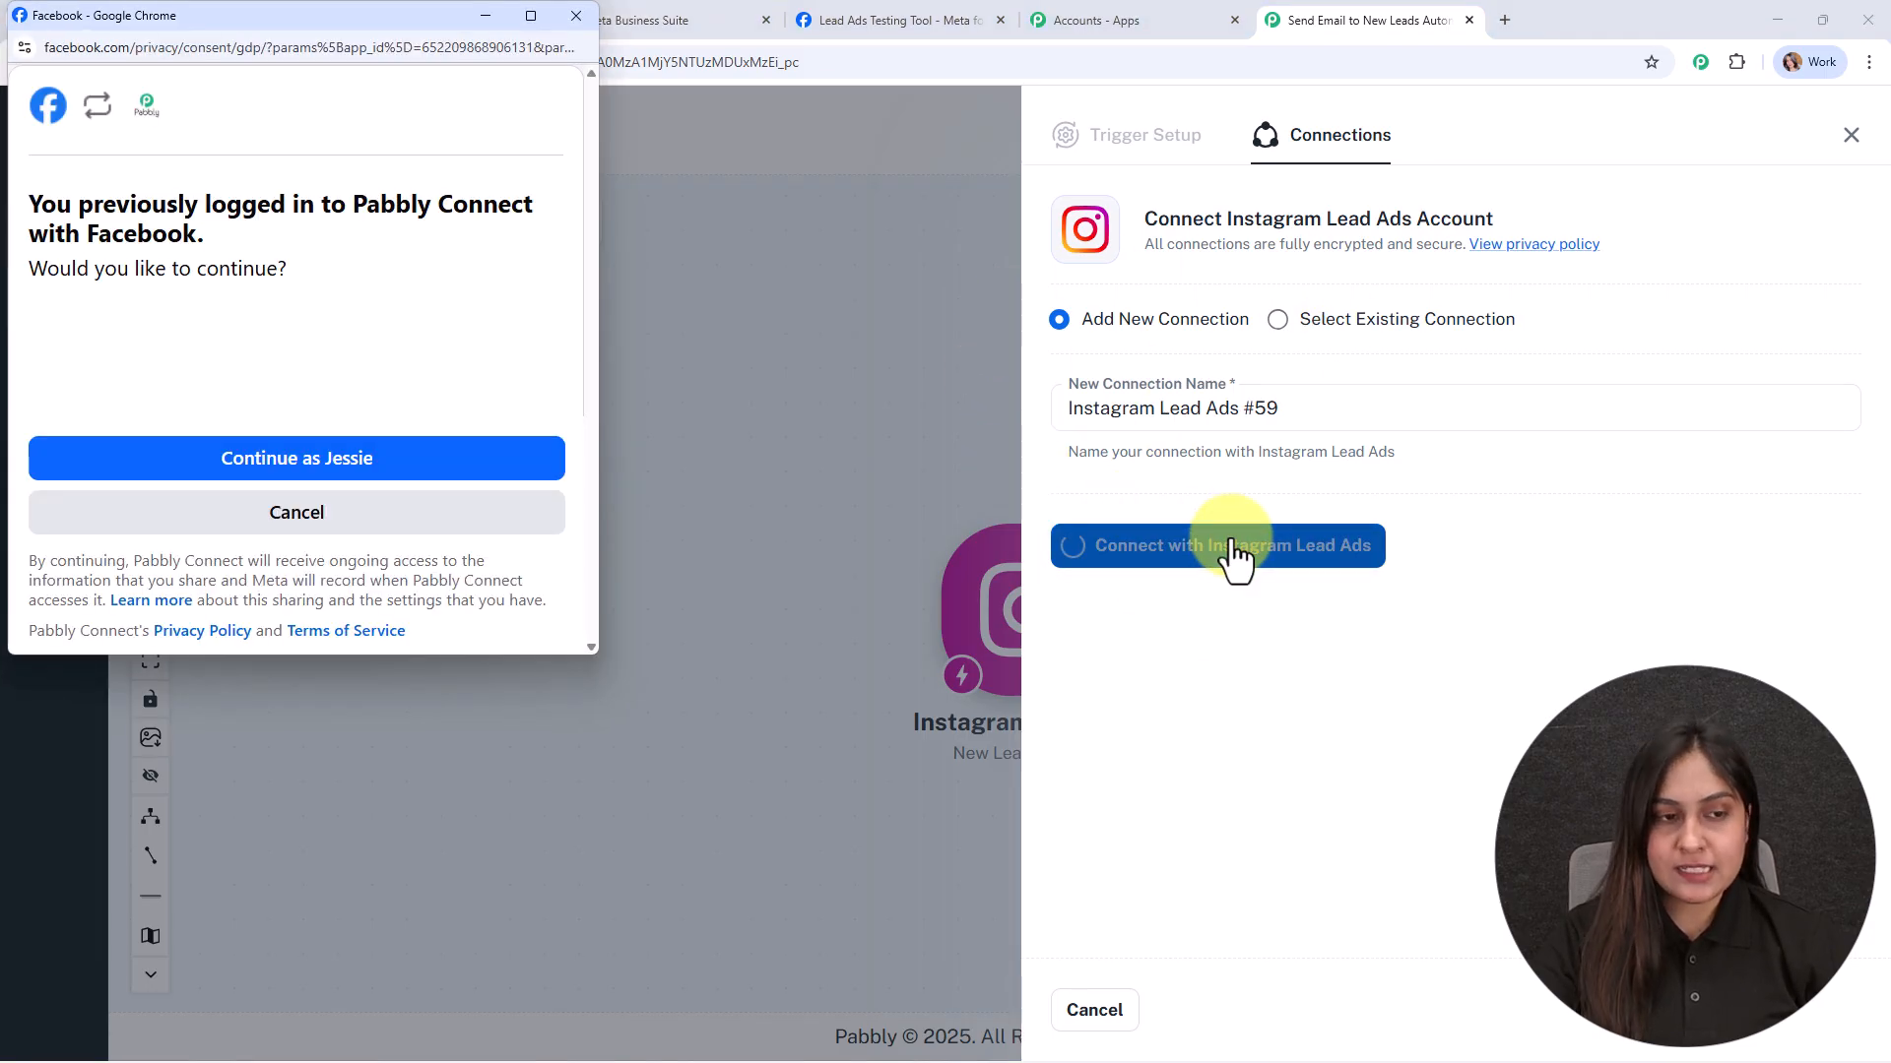
{"action": "left_click", "coordinate": [183, 461]}
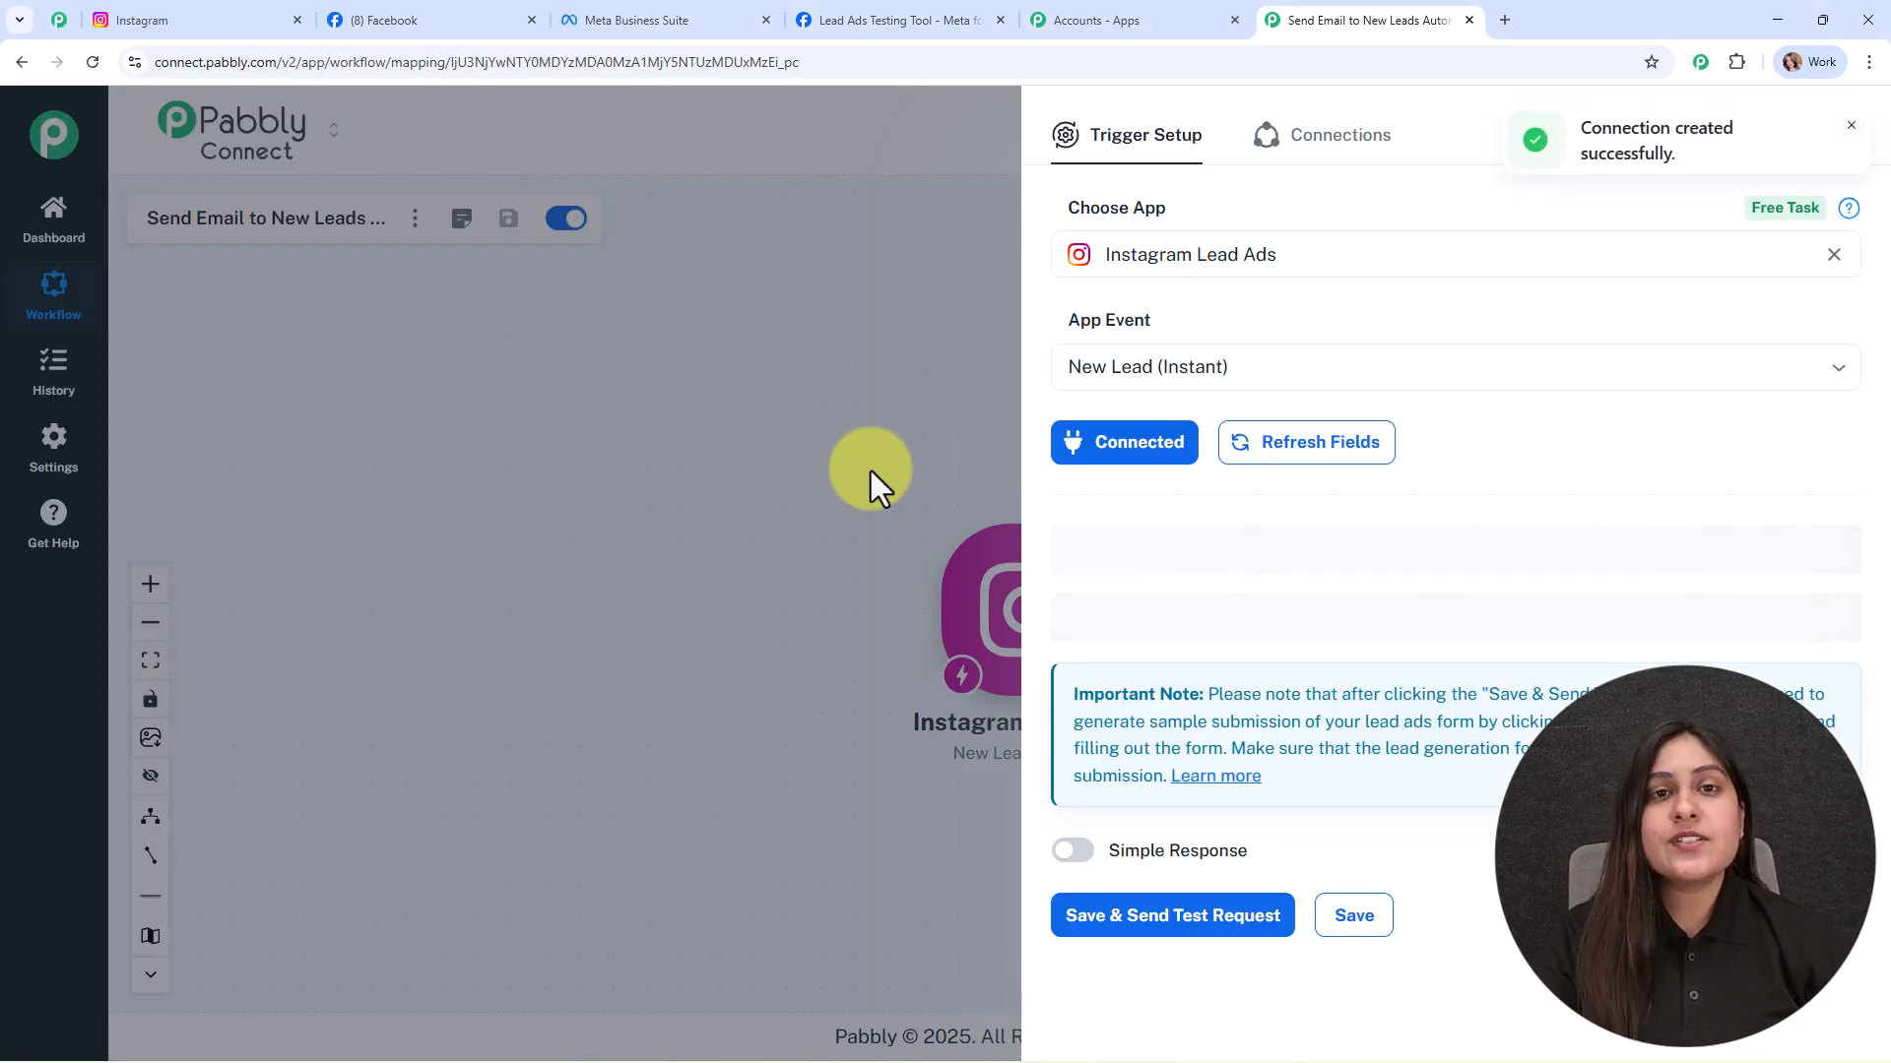
{"action": "left_click", "coordinate": [205, 14]}
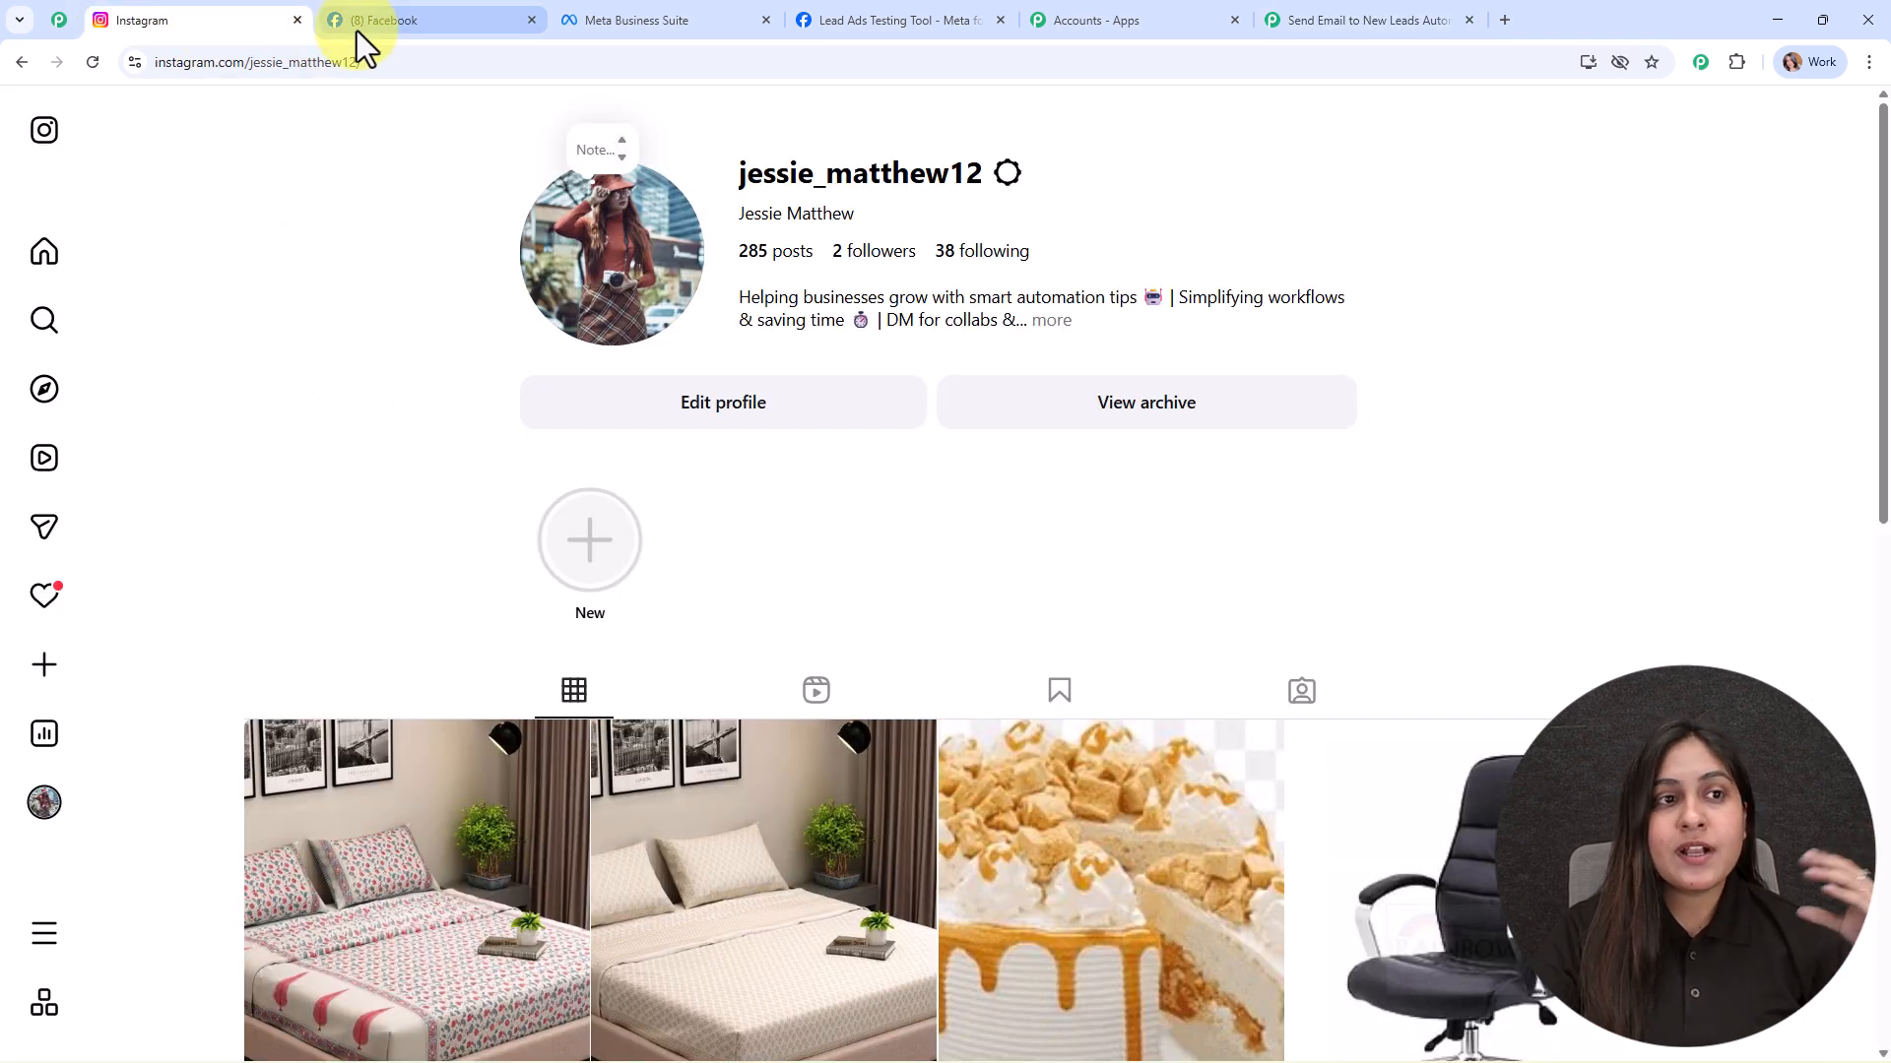
{"action": "left_click", "coordinate": [358, 28]}
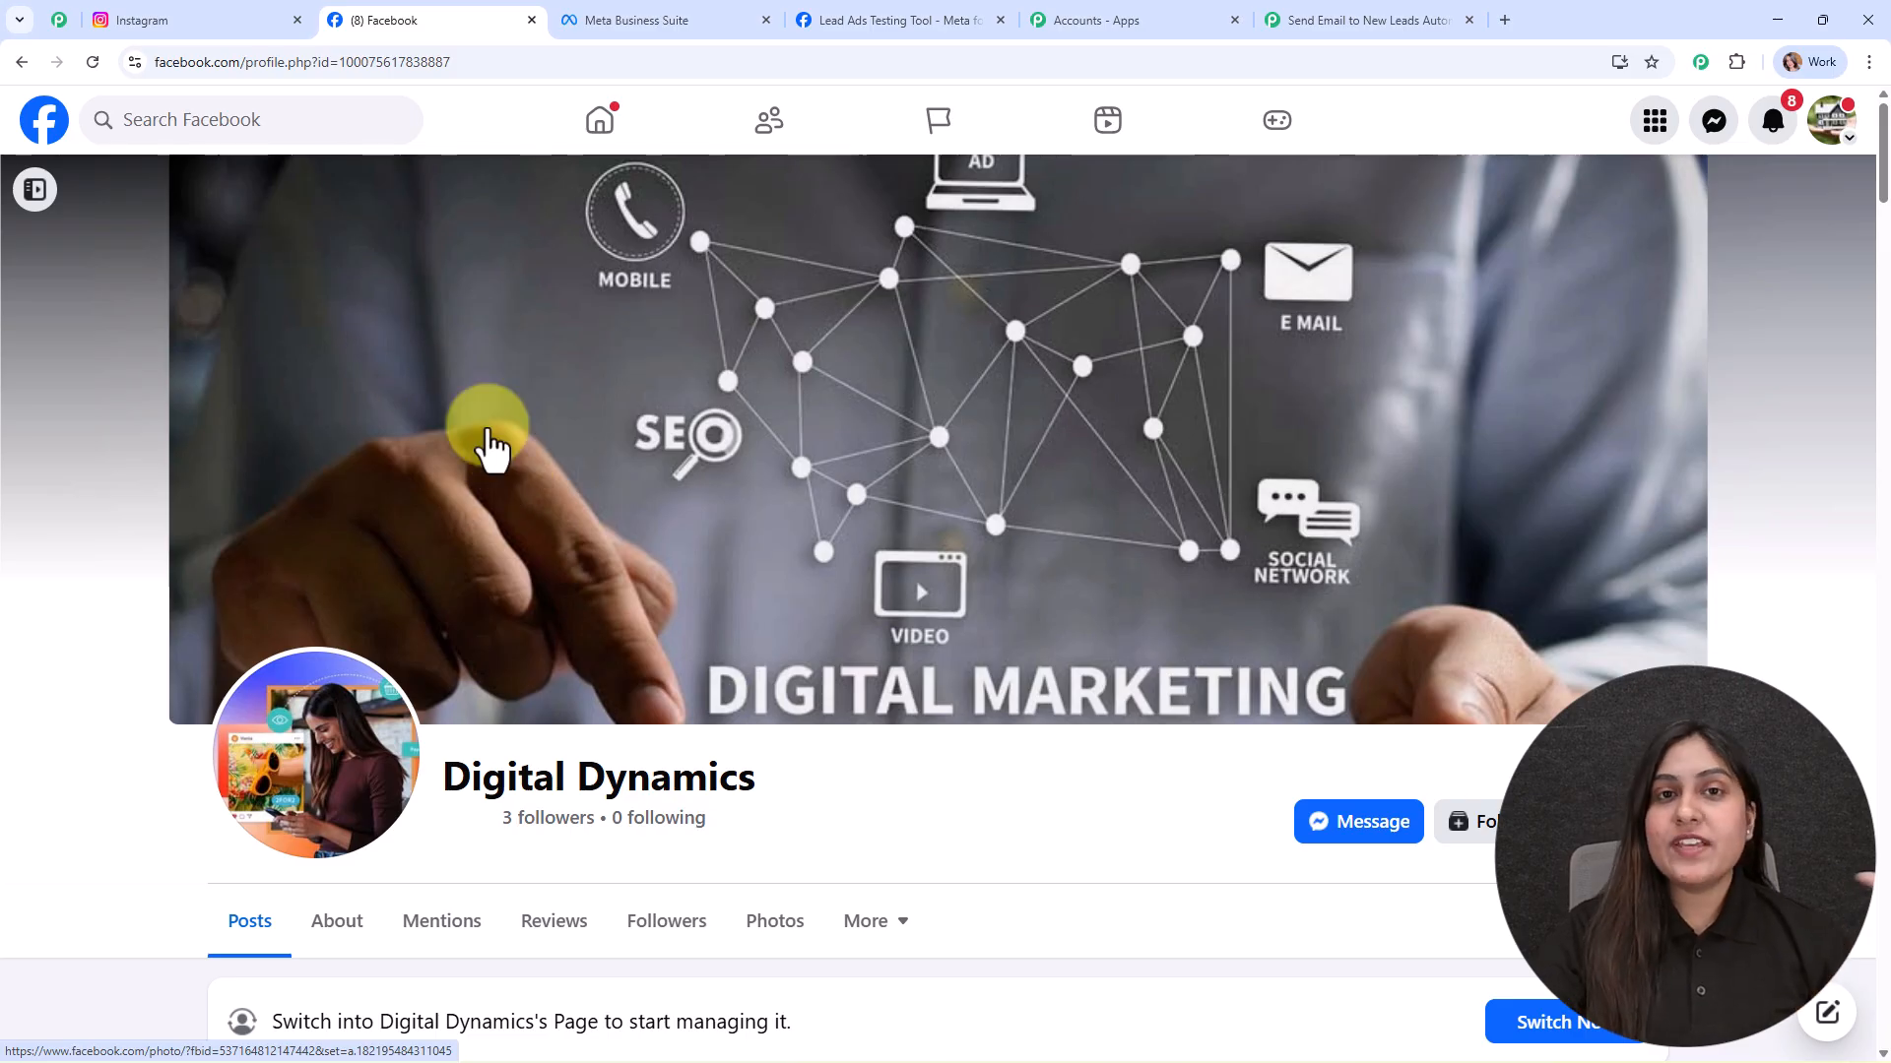
{"action": "left_click", "coordinate": [1280, 19]}
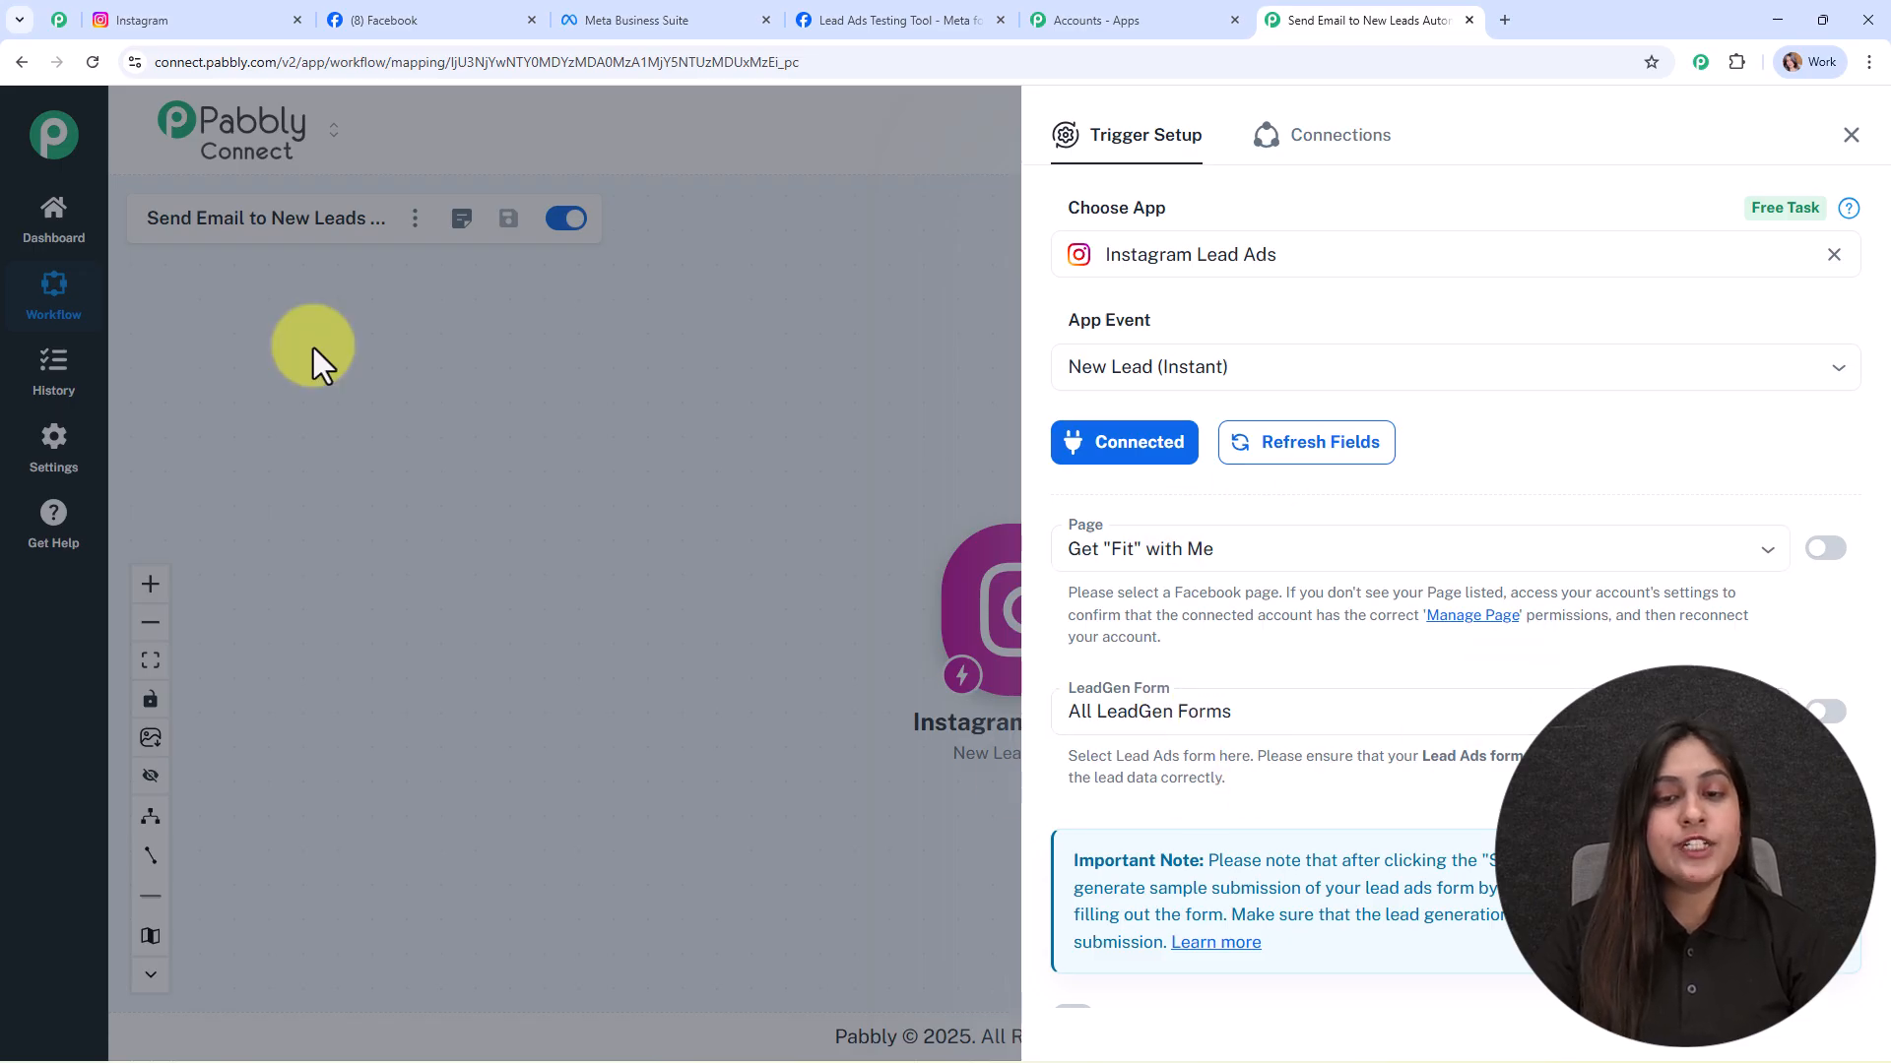
Step: Pick Digital Dynamics as the trigger's Facebook page and view its Meta Business Suite home
{"action": "left_click", "coordinate": [424, 20]}
{"action": "left_click", "coordinate": [1369, 20]}
{"action": "left_click", "coordinate": [1224, 548]}
{"action": "type", "text": "Digi"}
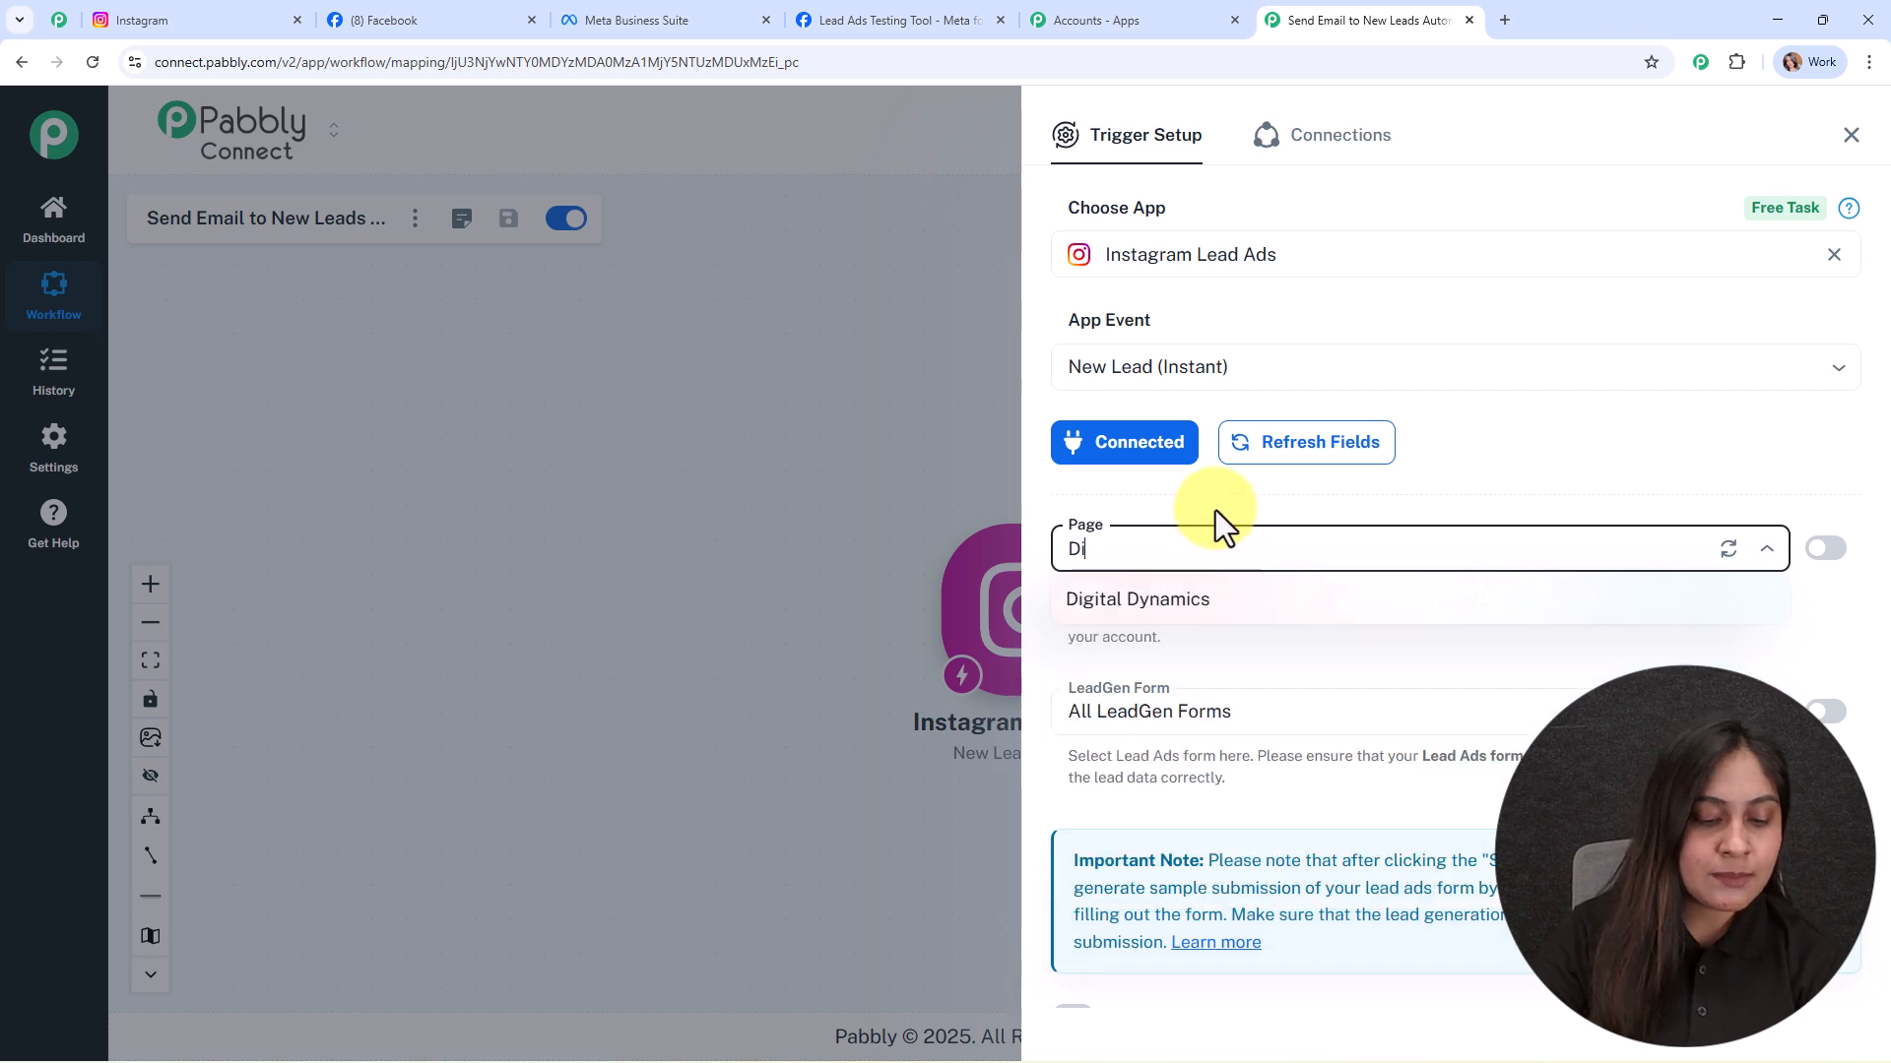
{"action": "left_click", "coordinate": [1204, 599]}
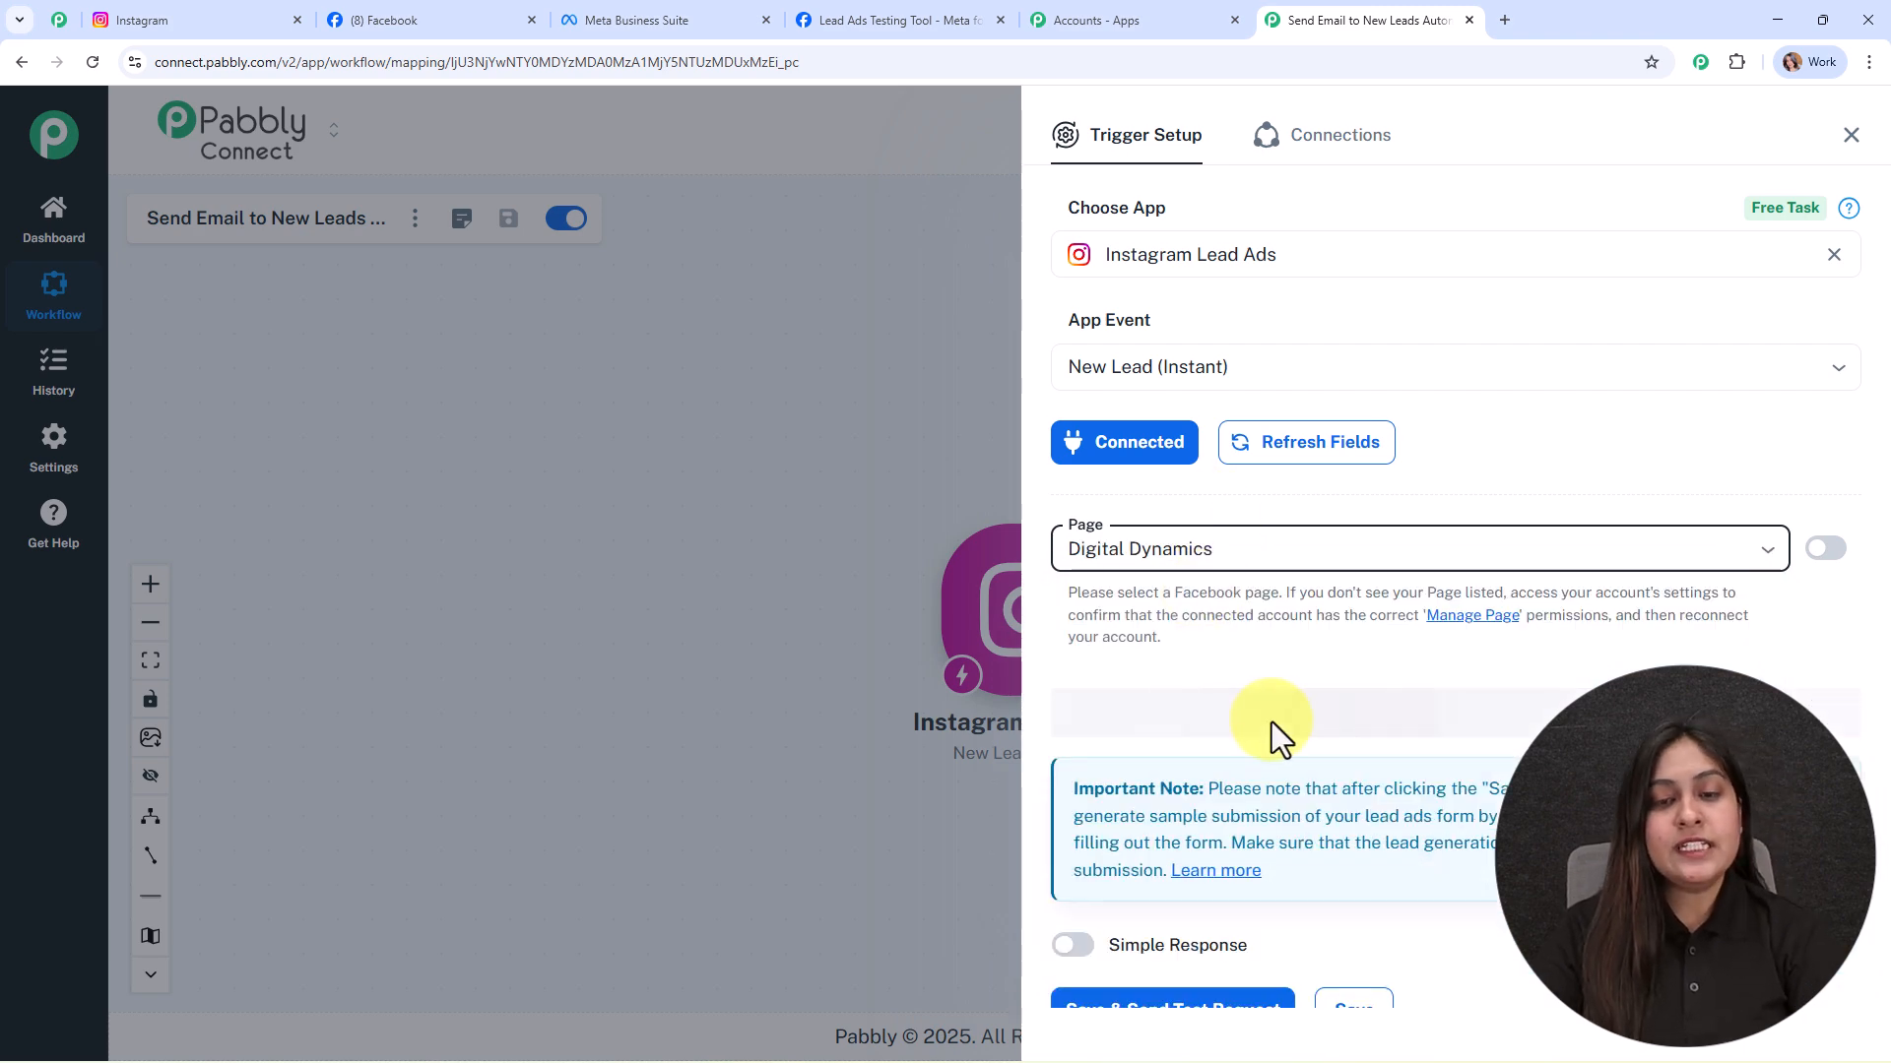
{"action": "left_click", "coordinate": [705, 3]}
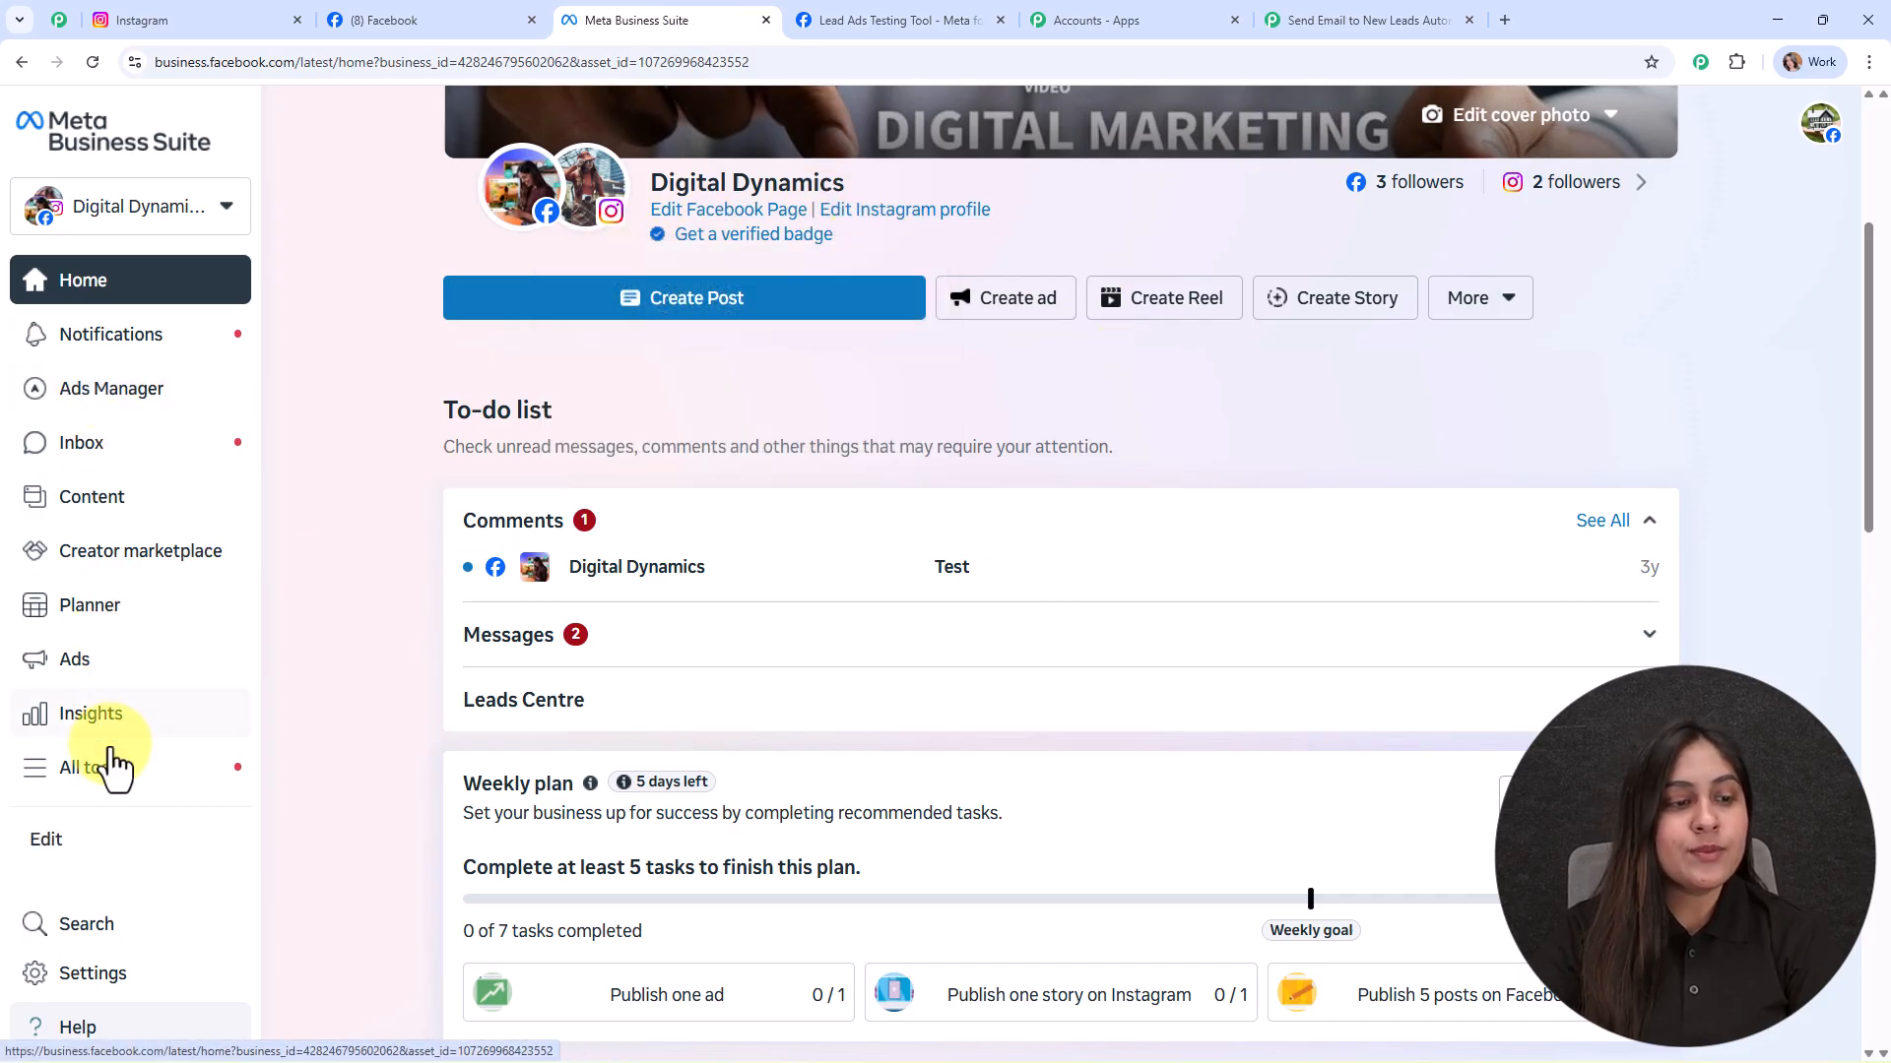
Step: Review Meta Business Suite's Instant Forms list, then open the trigger's LeadGen Form dropdown
{"action": "left_click", "coordinate": [98, 770]}
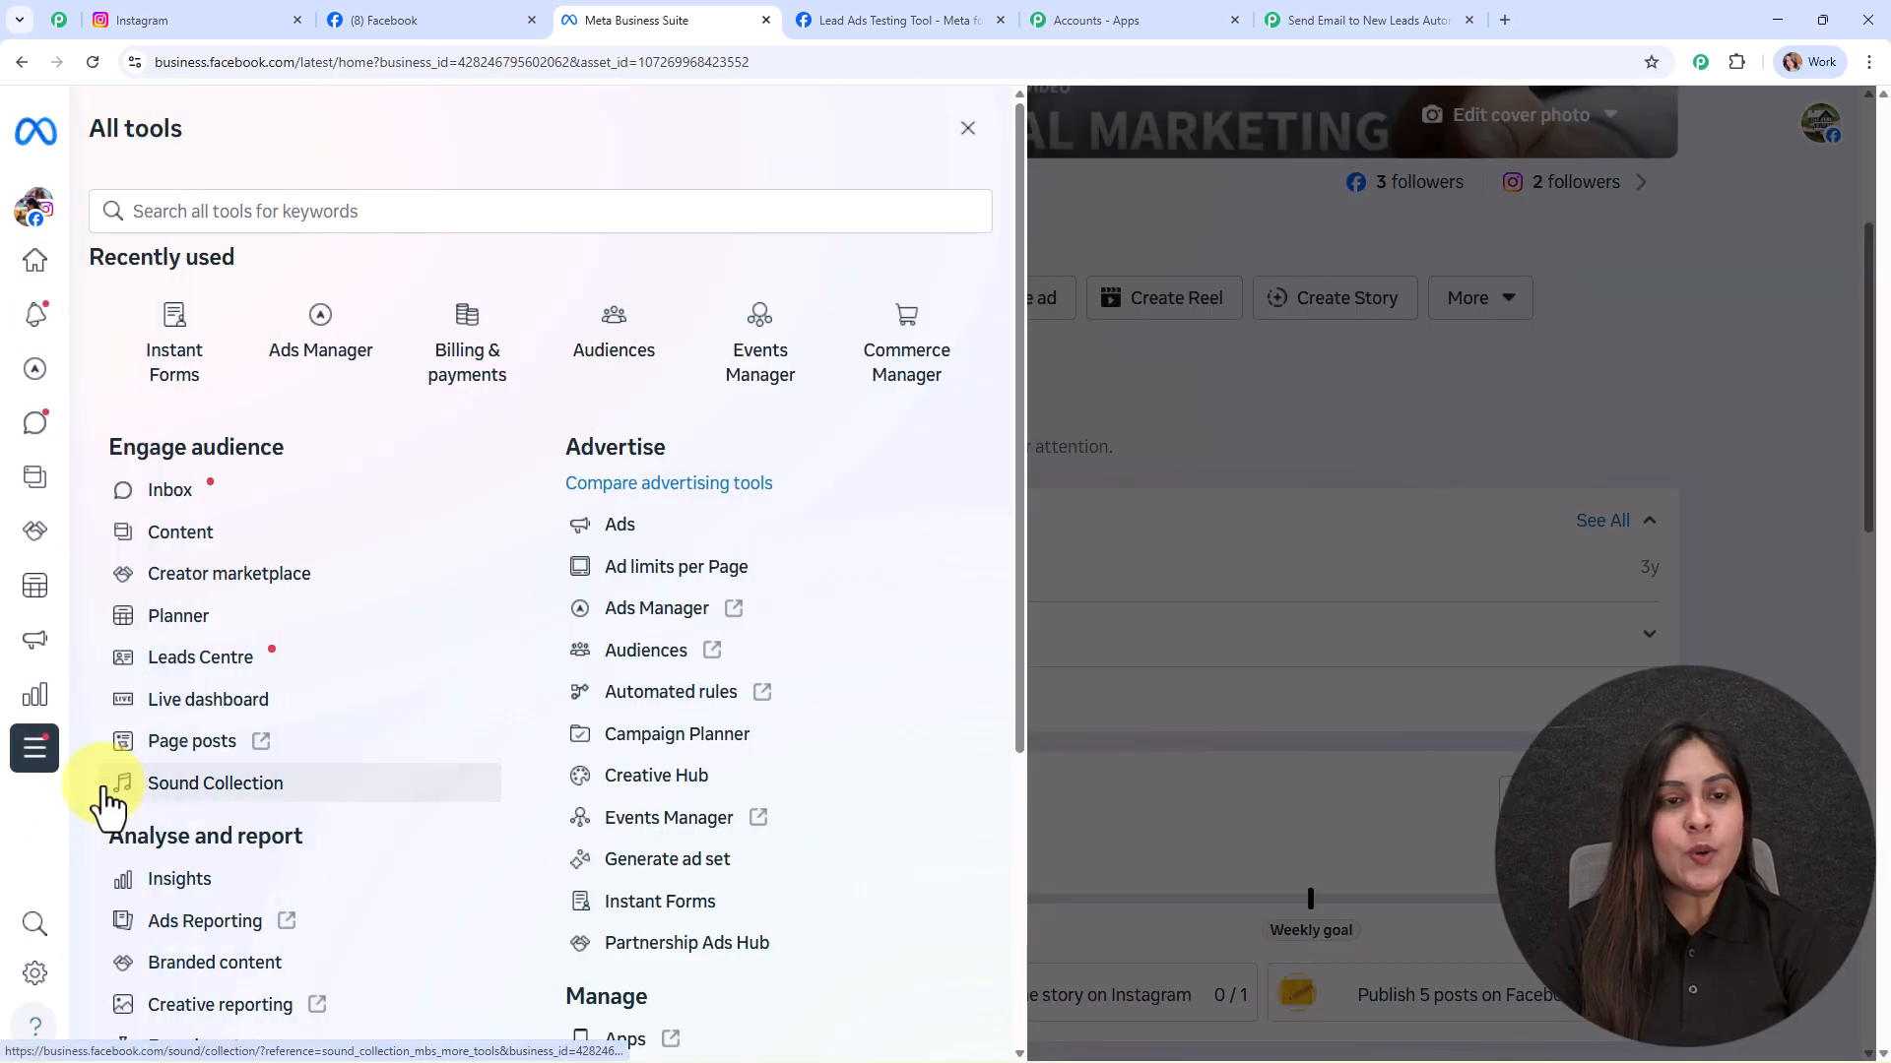
{"action": "left_click", "coordinate": [662, 906]}
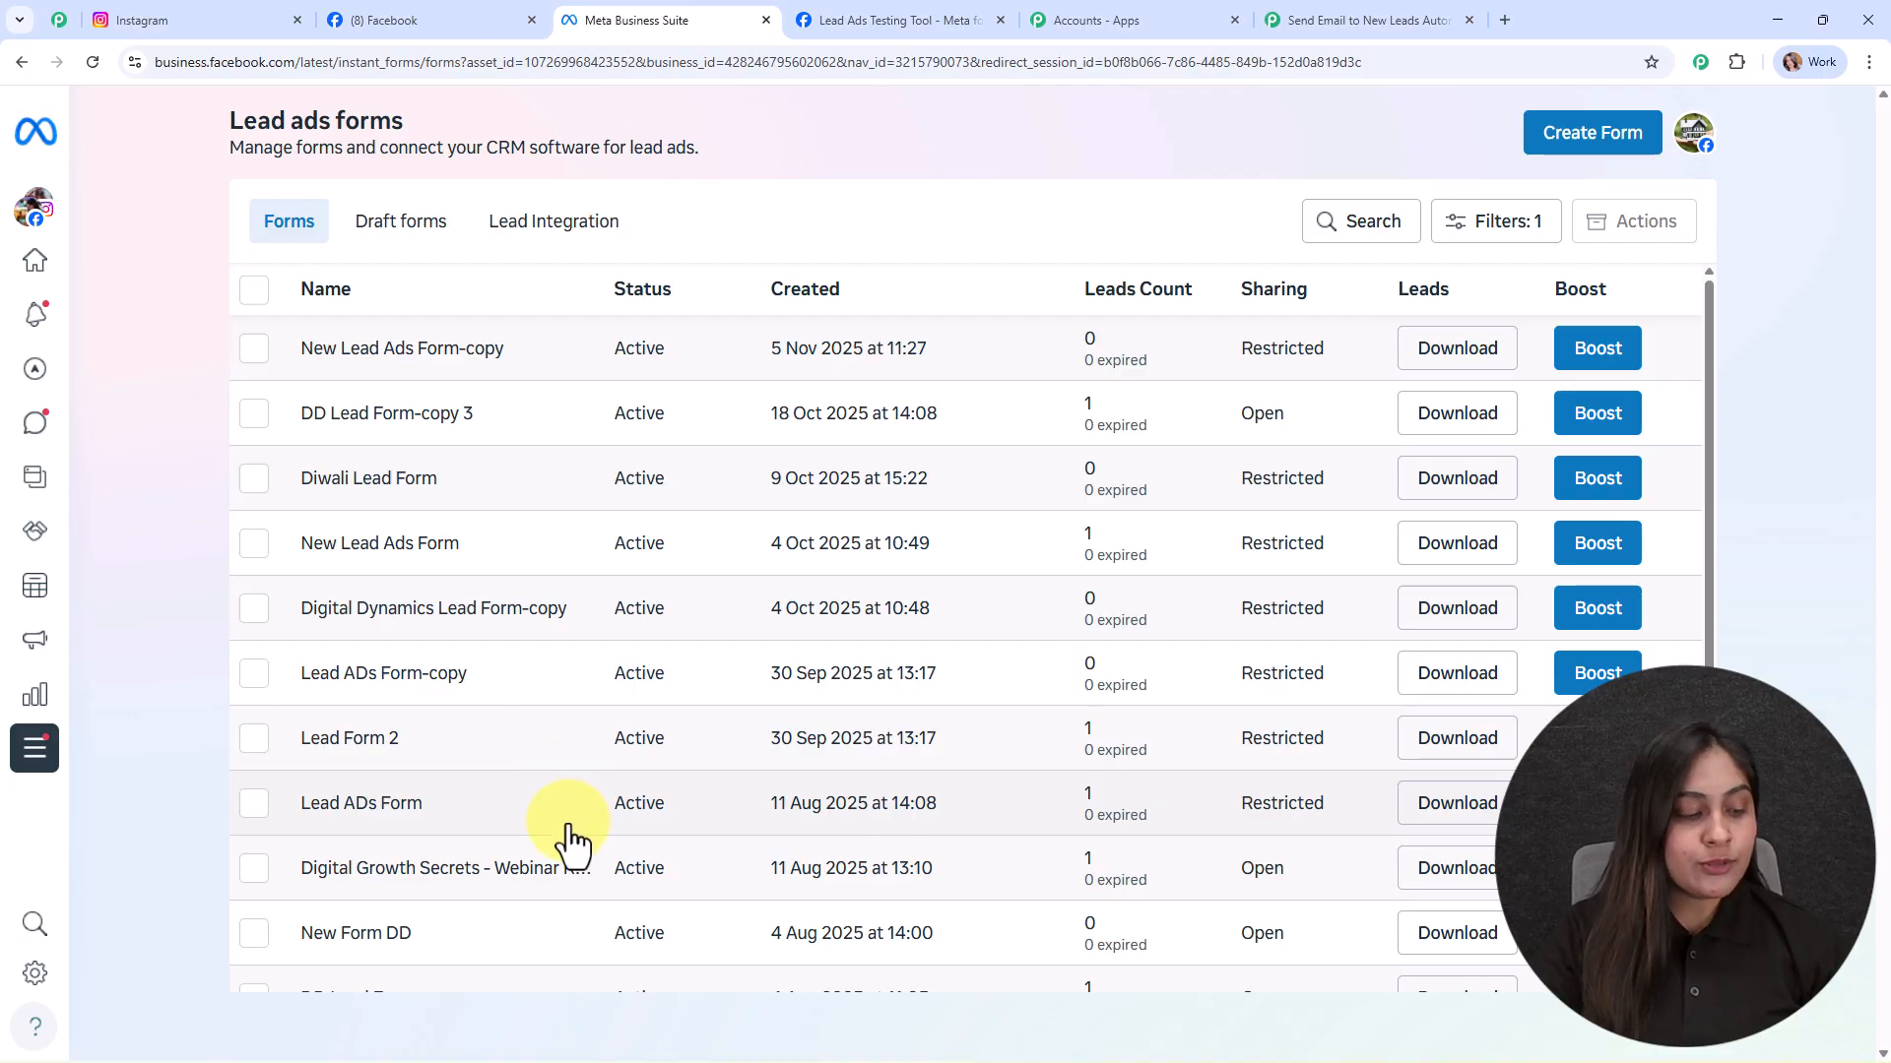
{"action": "left_click", "coordinate": [1272, 18]}
{"action": "left_click", "coordinate": [1149, 699]}
{"action": "scroll", "coordinate": [1142, 551], "scroll_direction": "down", "scroll_amount": 3}
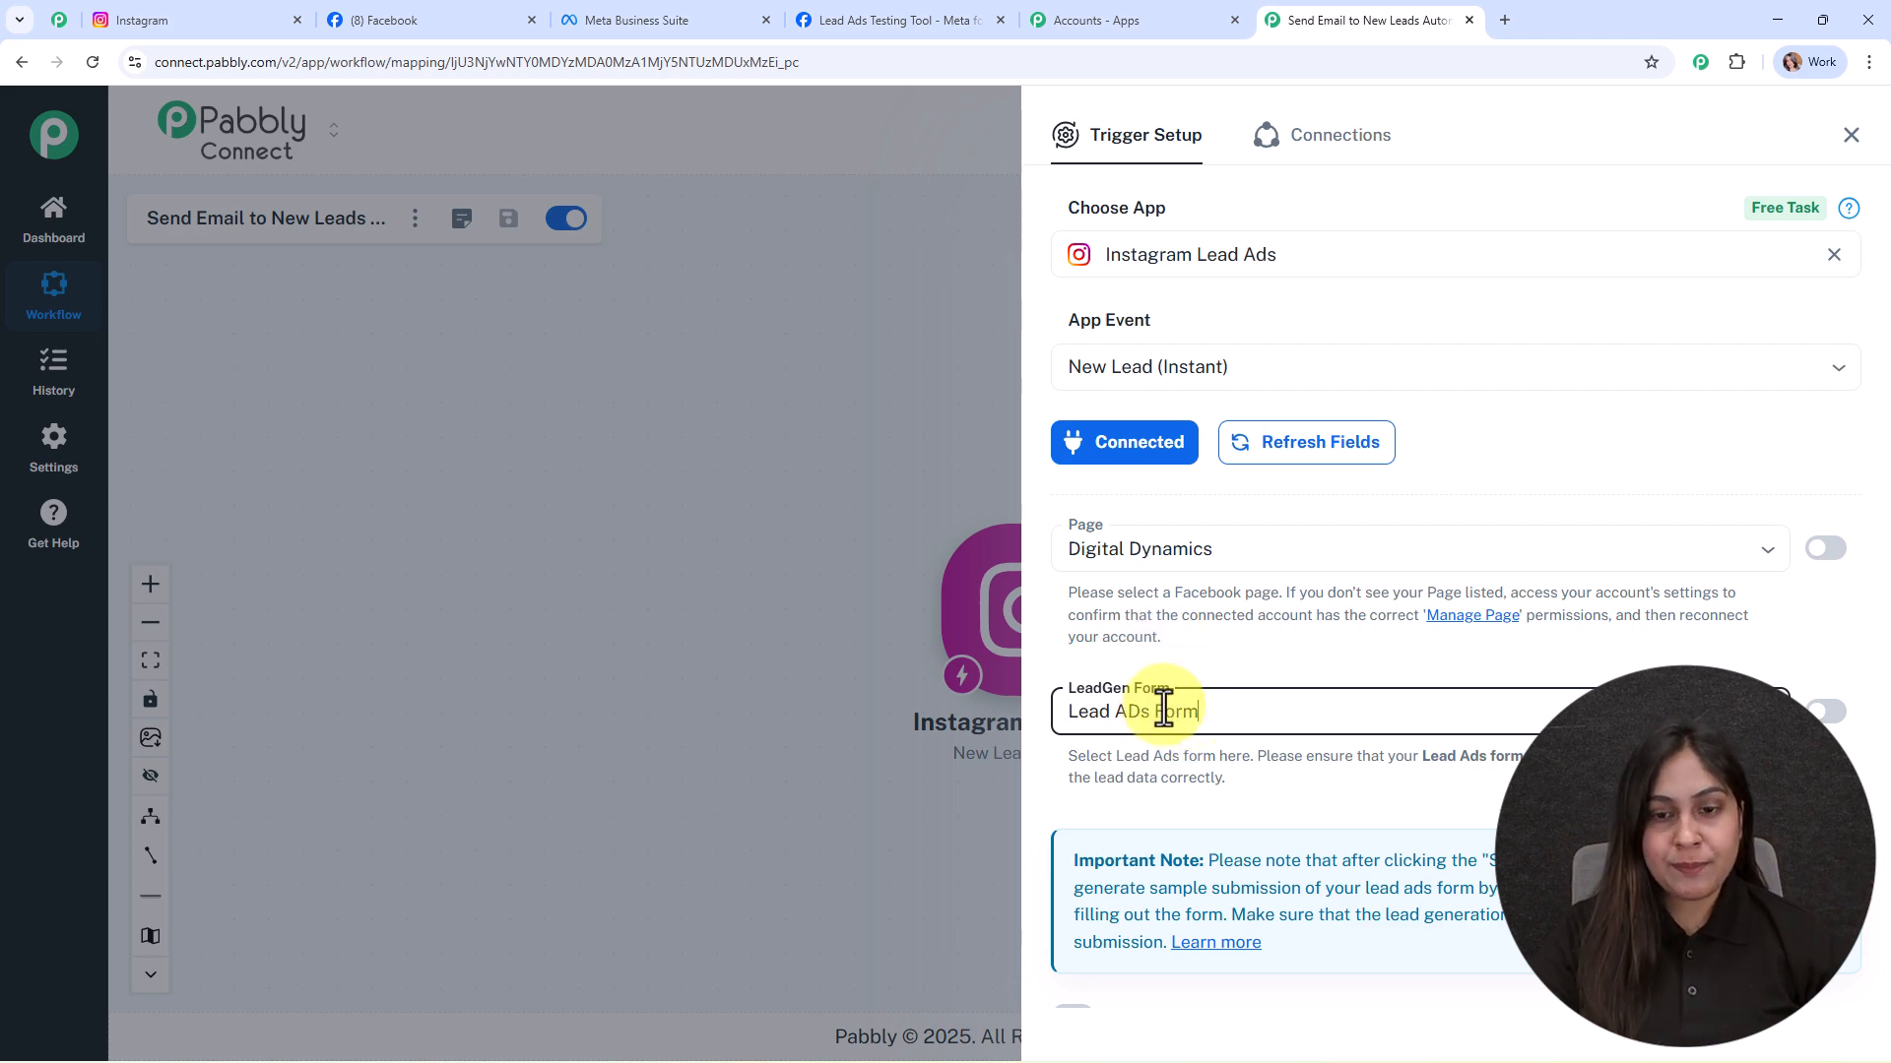
Step: Choose Lead ADs Form as the trigger's LeadGen form
{"action": "left_click", "coordinate": [1228, 707]}
{"action": "scroll", "coordinate": [1179, 591], "scroll_direction": "up", "scroll_amount": 5}
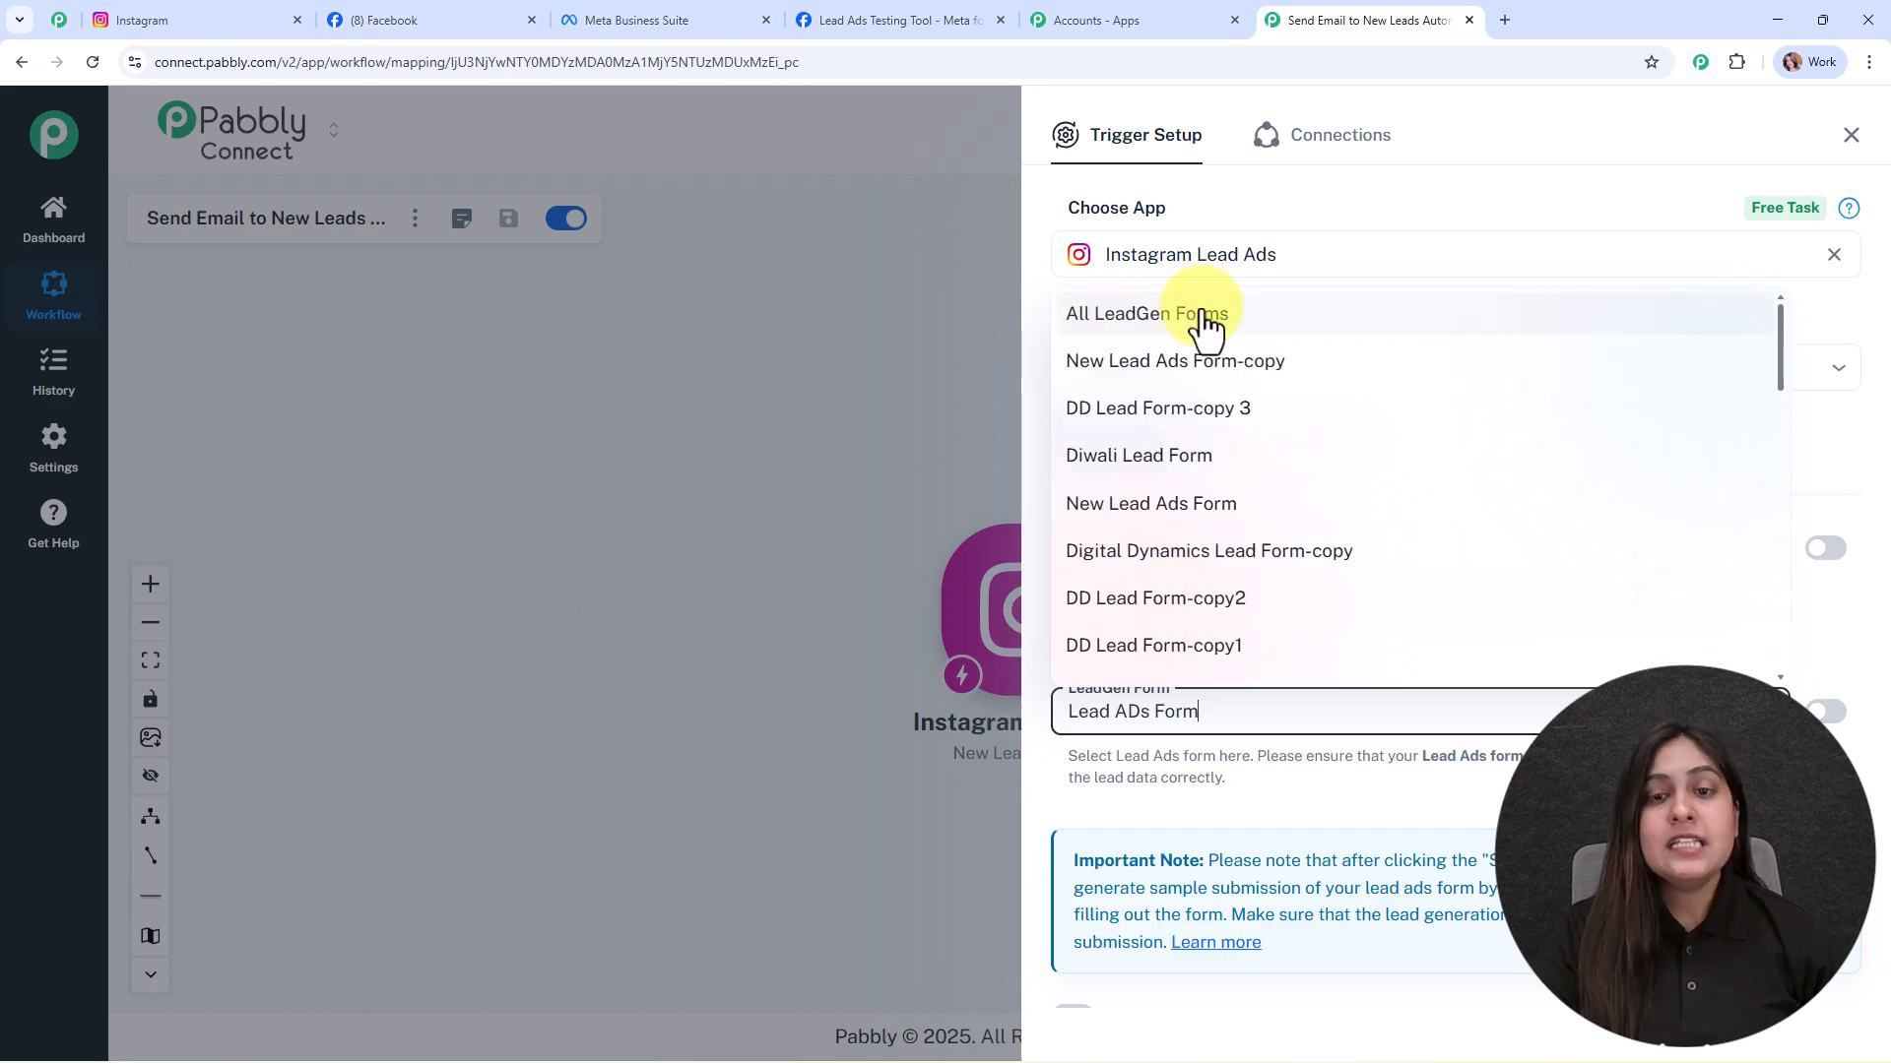
{"action": "left_click", "coordinate": [796, 399]}
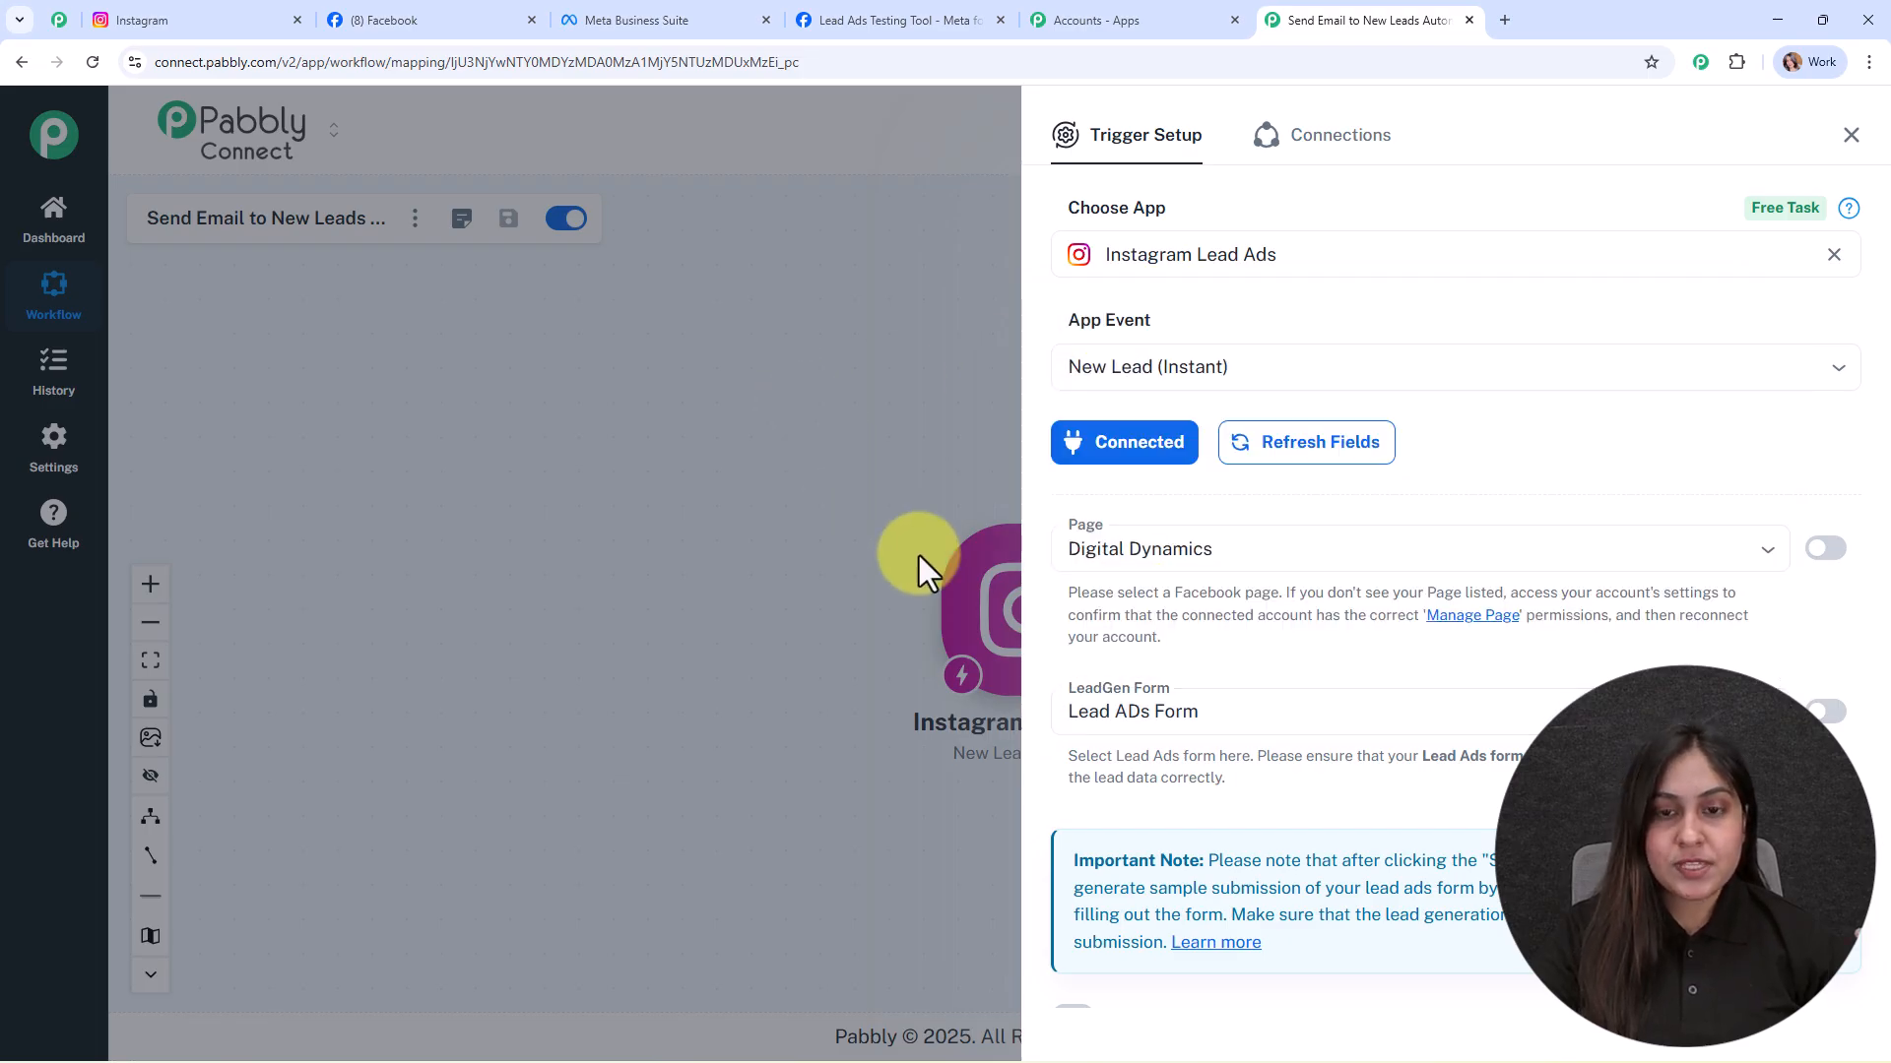
{"action": "scroll", "coordinate": [1129, 819], "scroll_direction": "down", "scroll_amount": 3}
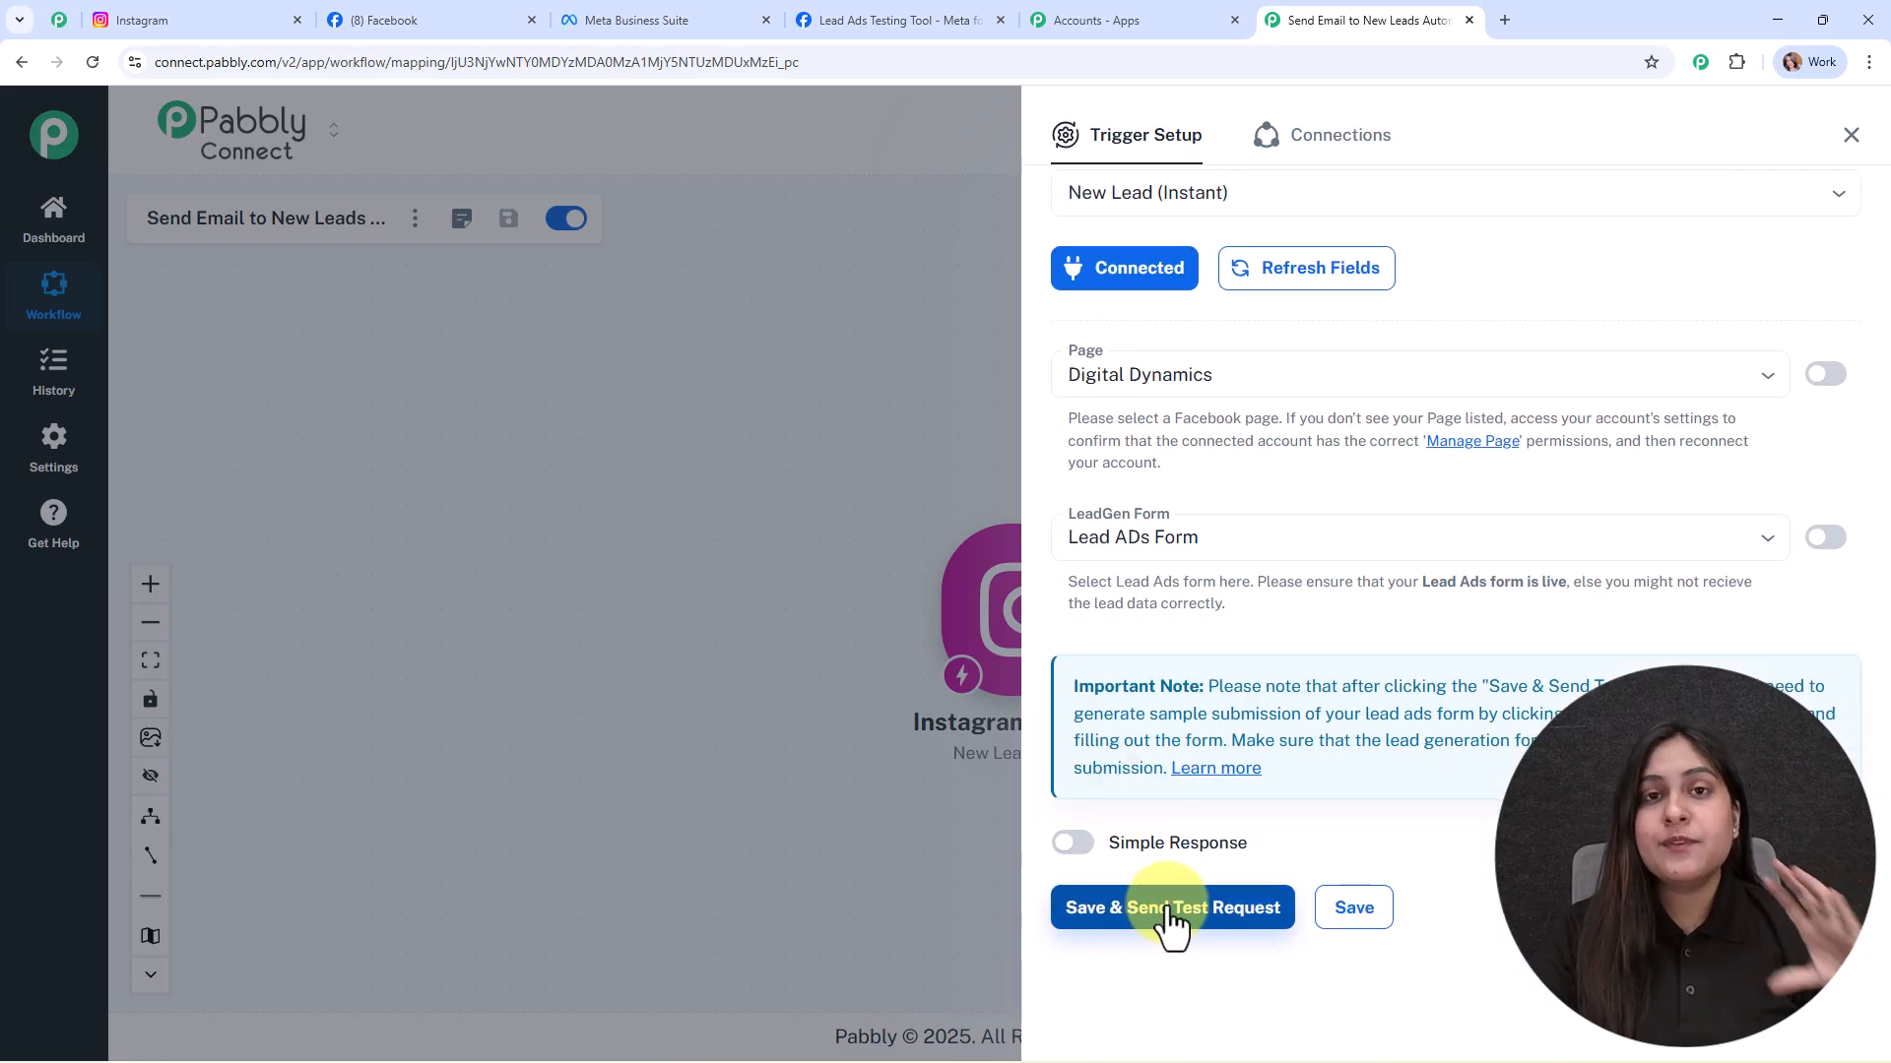
Step: Turn on Simple Response and save the trigger so it waits for a test request
{"action": "left_click", "coordinate": [1063, 844]}
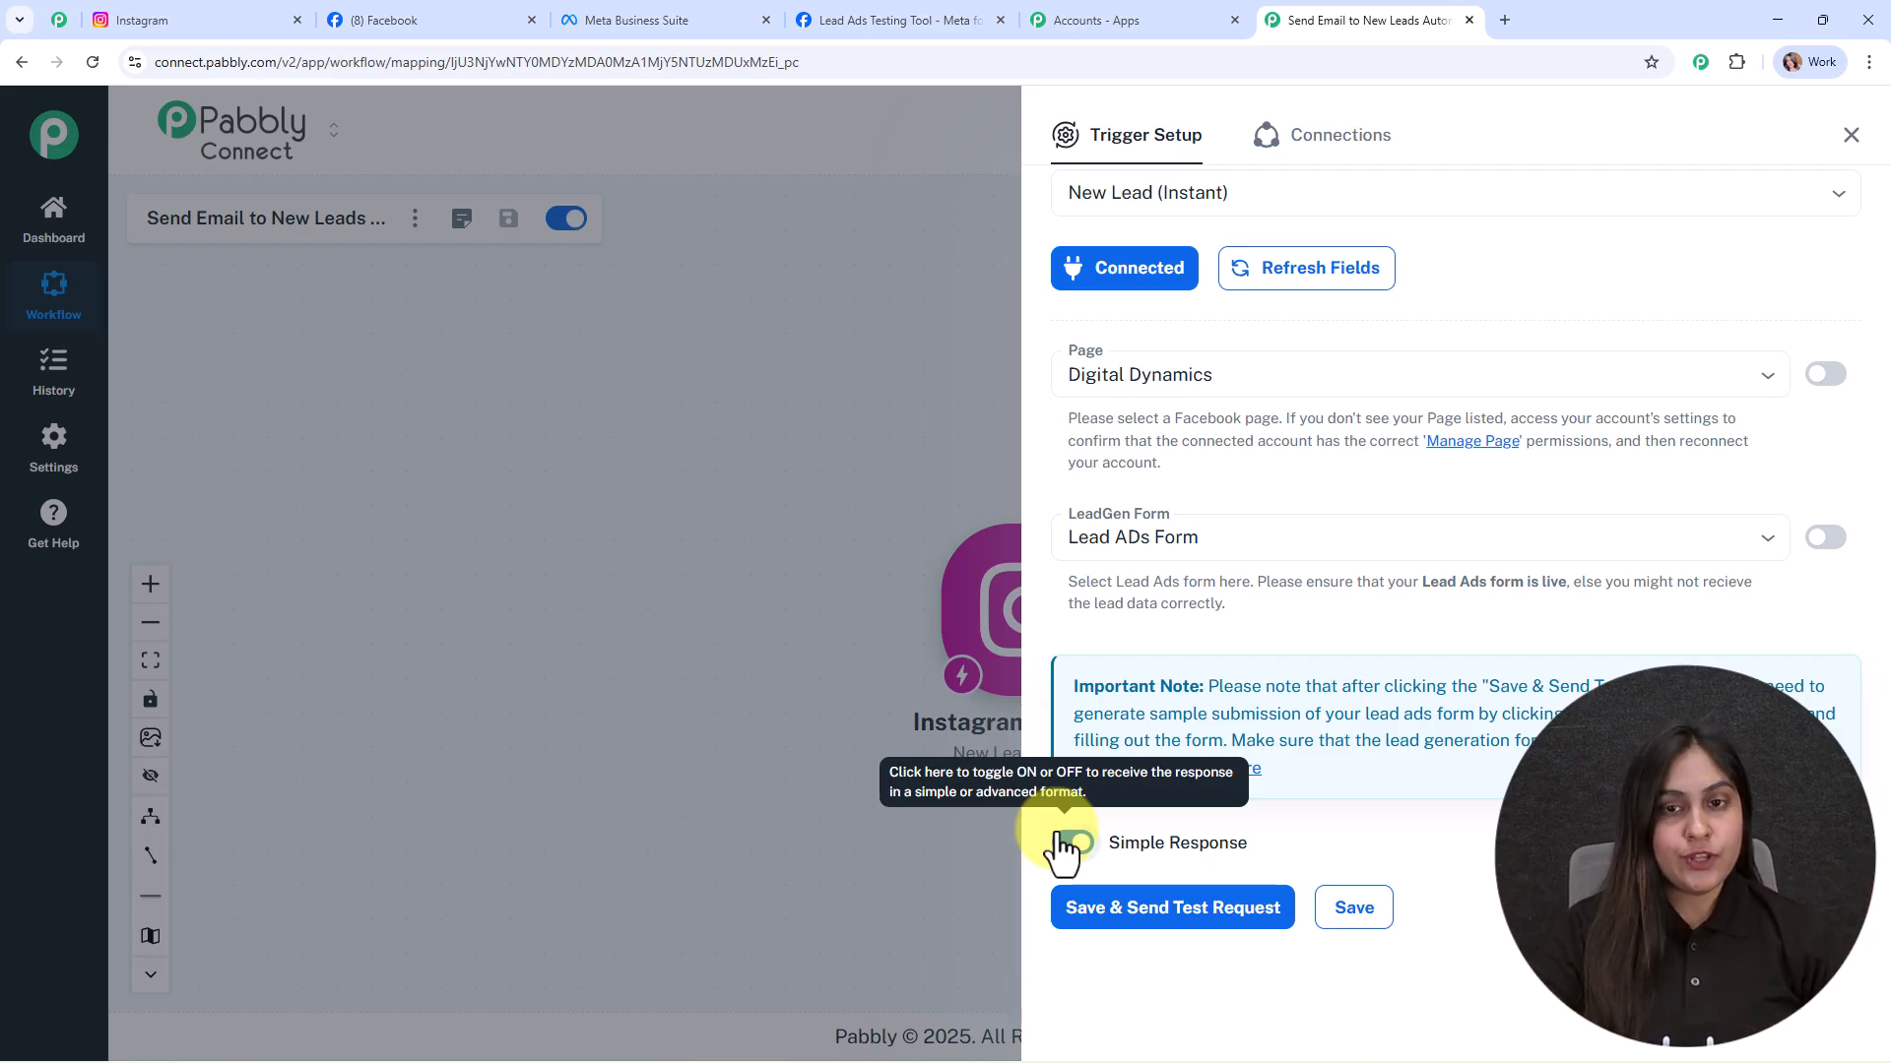
{"action": "left_click", "coordinate": [1130, 908]}
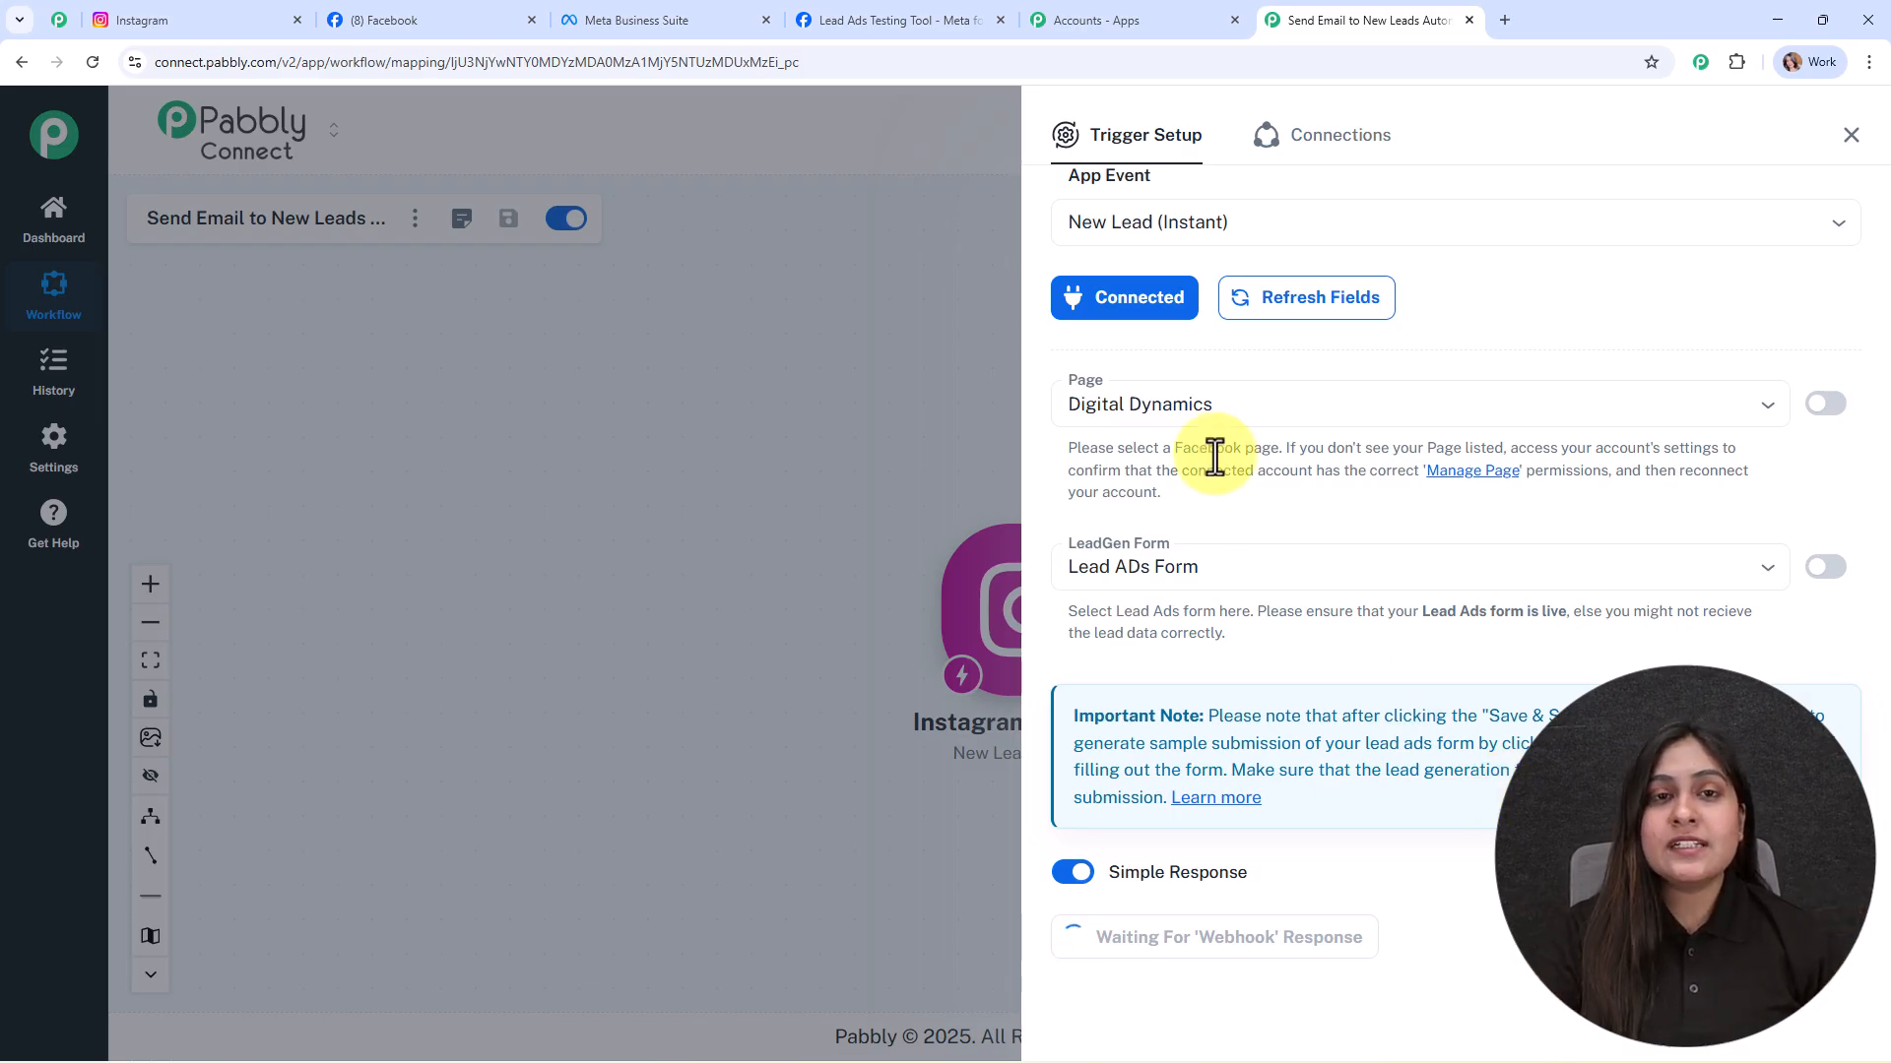
{"action": "left_click", "coordinate": [927, 18]}
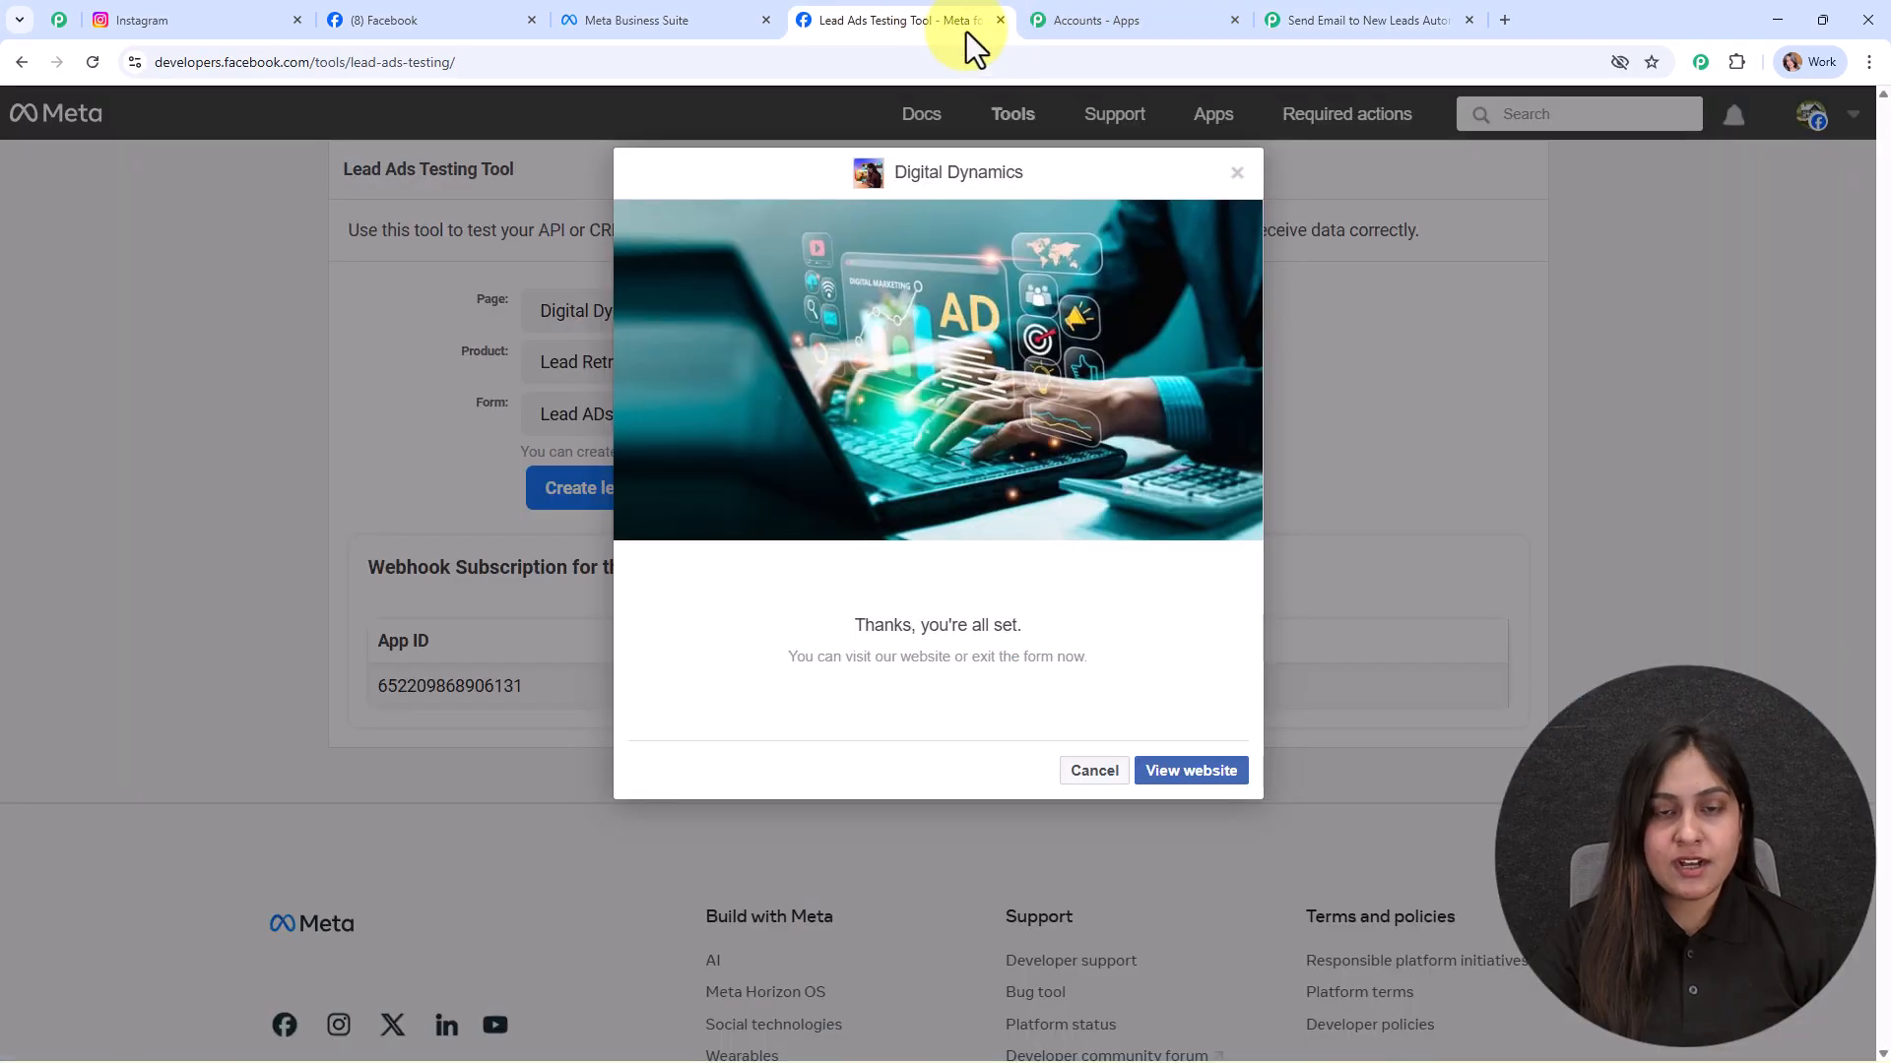
Step: Close the form preview and delete the existing test lead
{"action": "left_click", "coordinate": [1237, 174]}
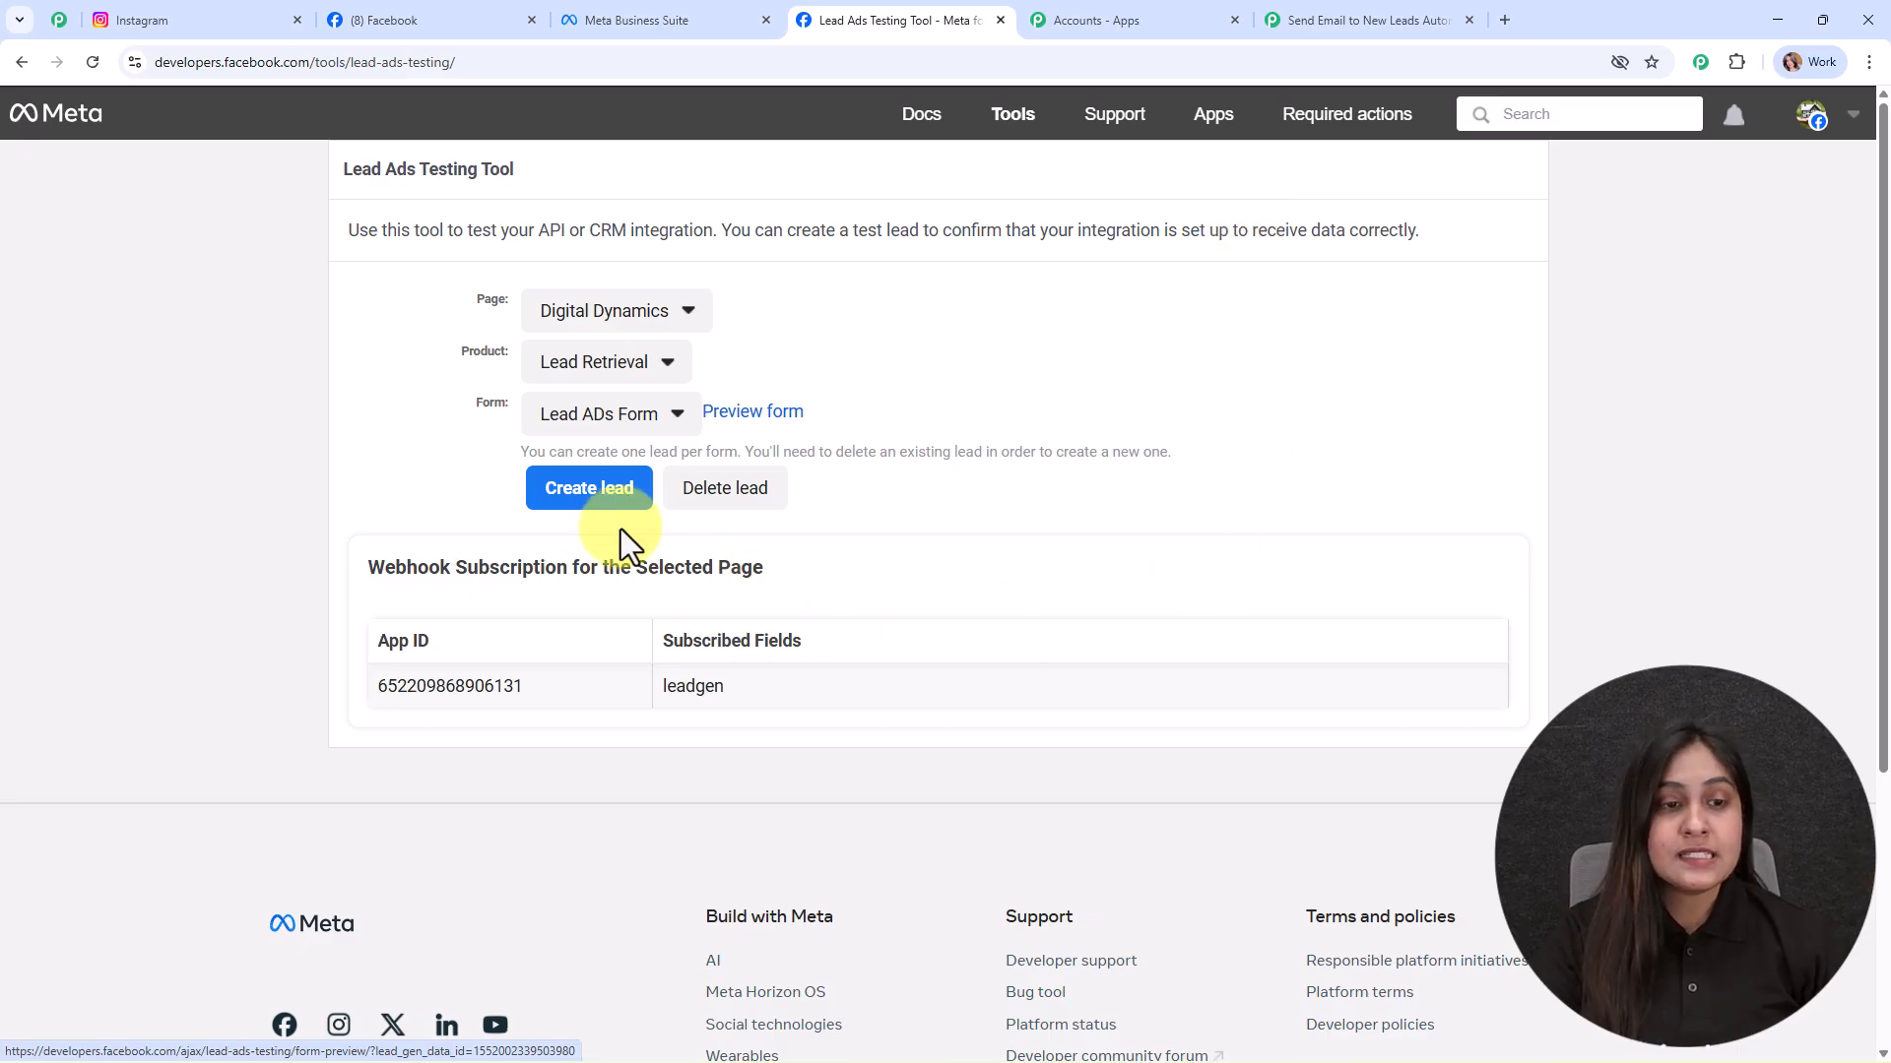
{"action": "left_click_drag", "start_coordinate": [505, 458], "coordinate": [1221, 453]}
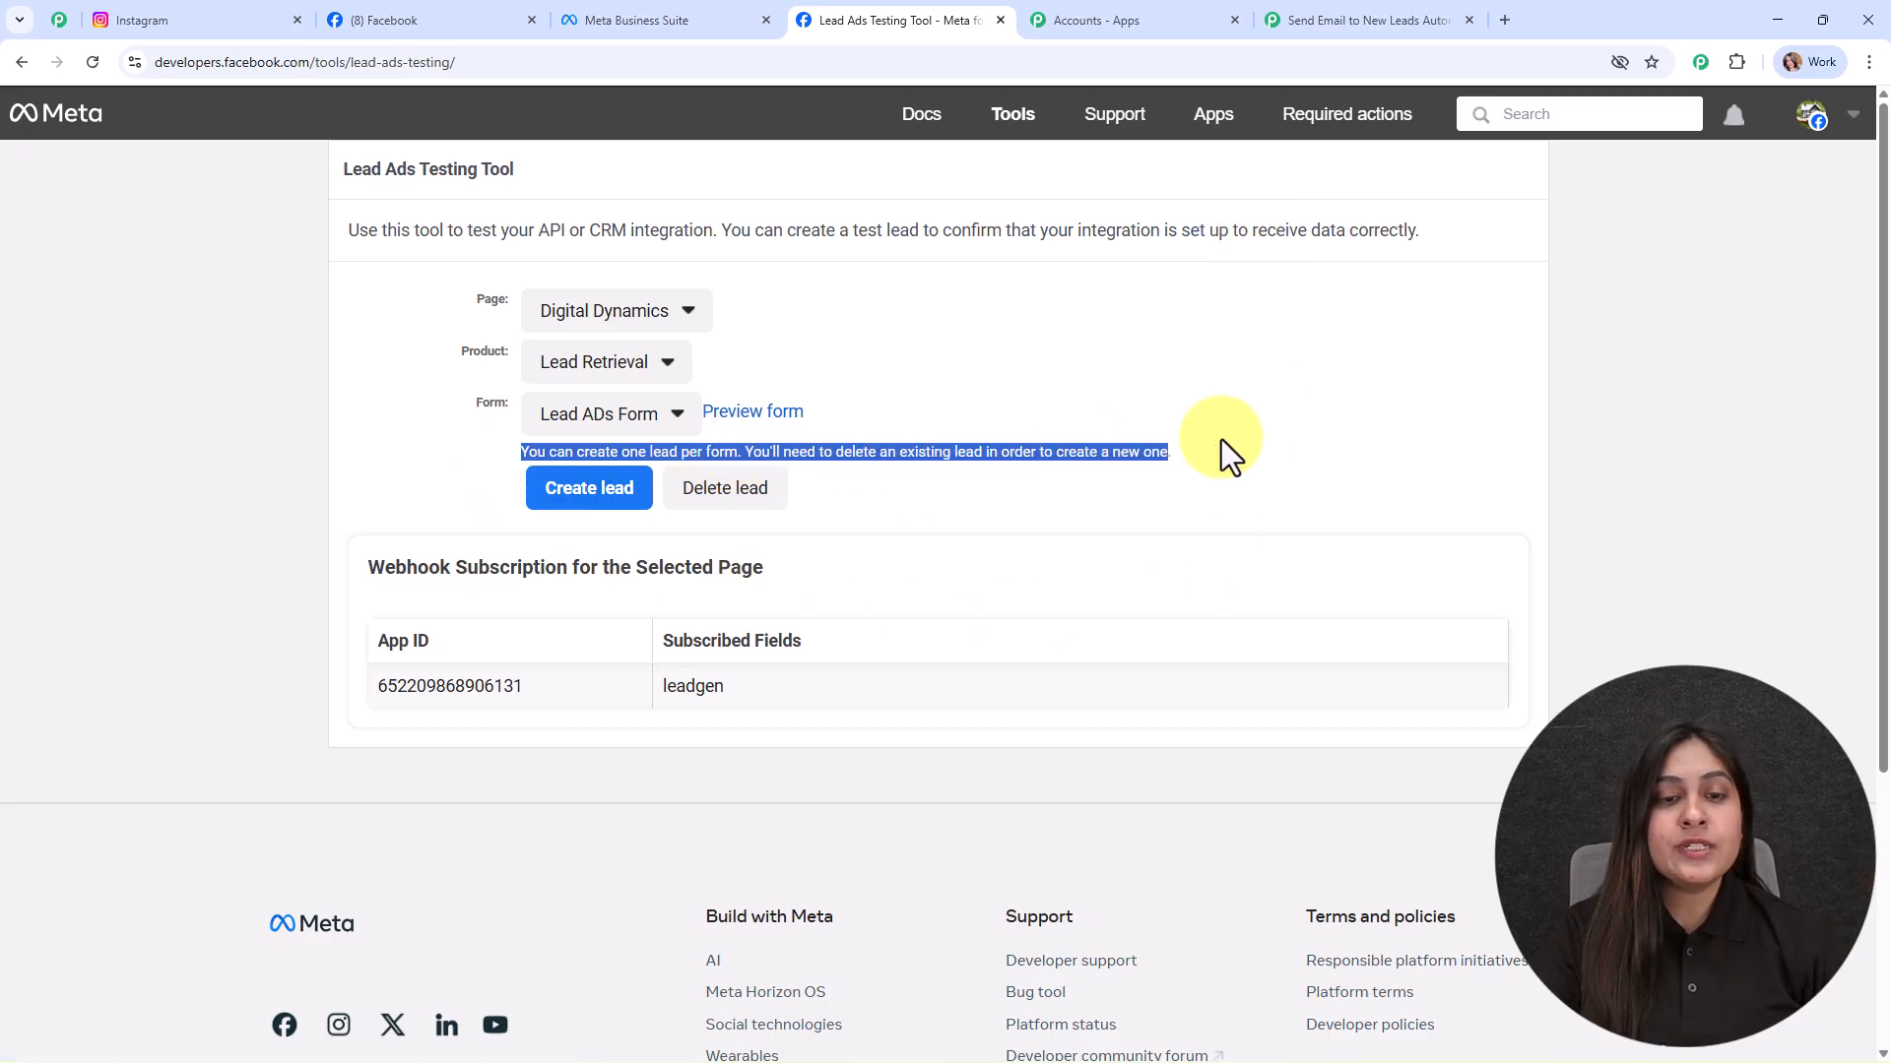
{"action": "left_click", "coordinate": [1282, 474]}
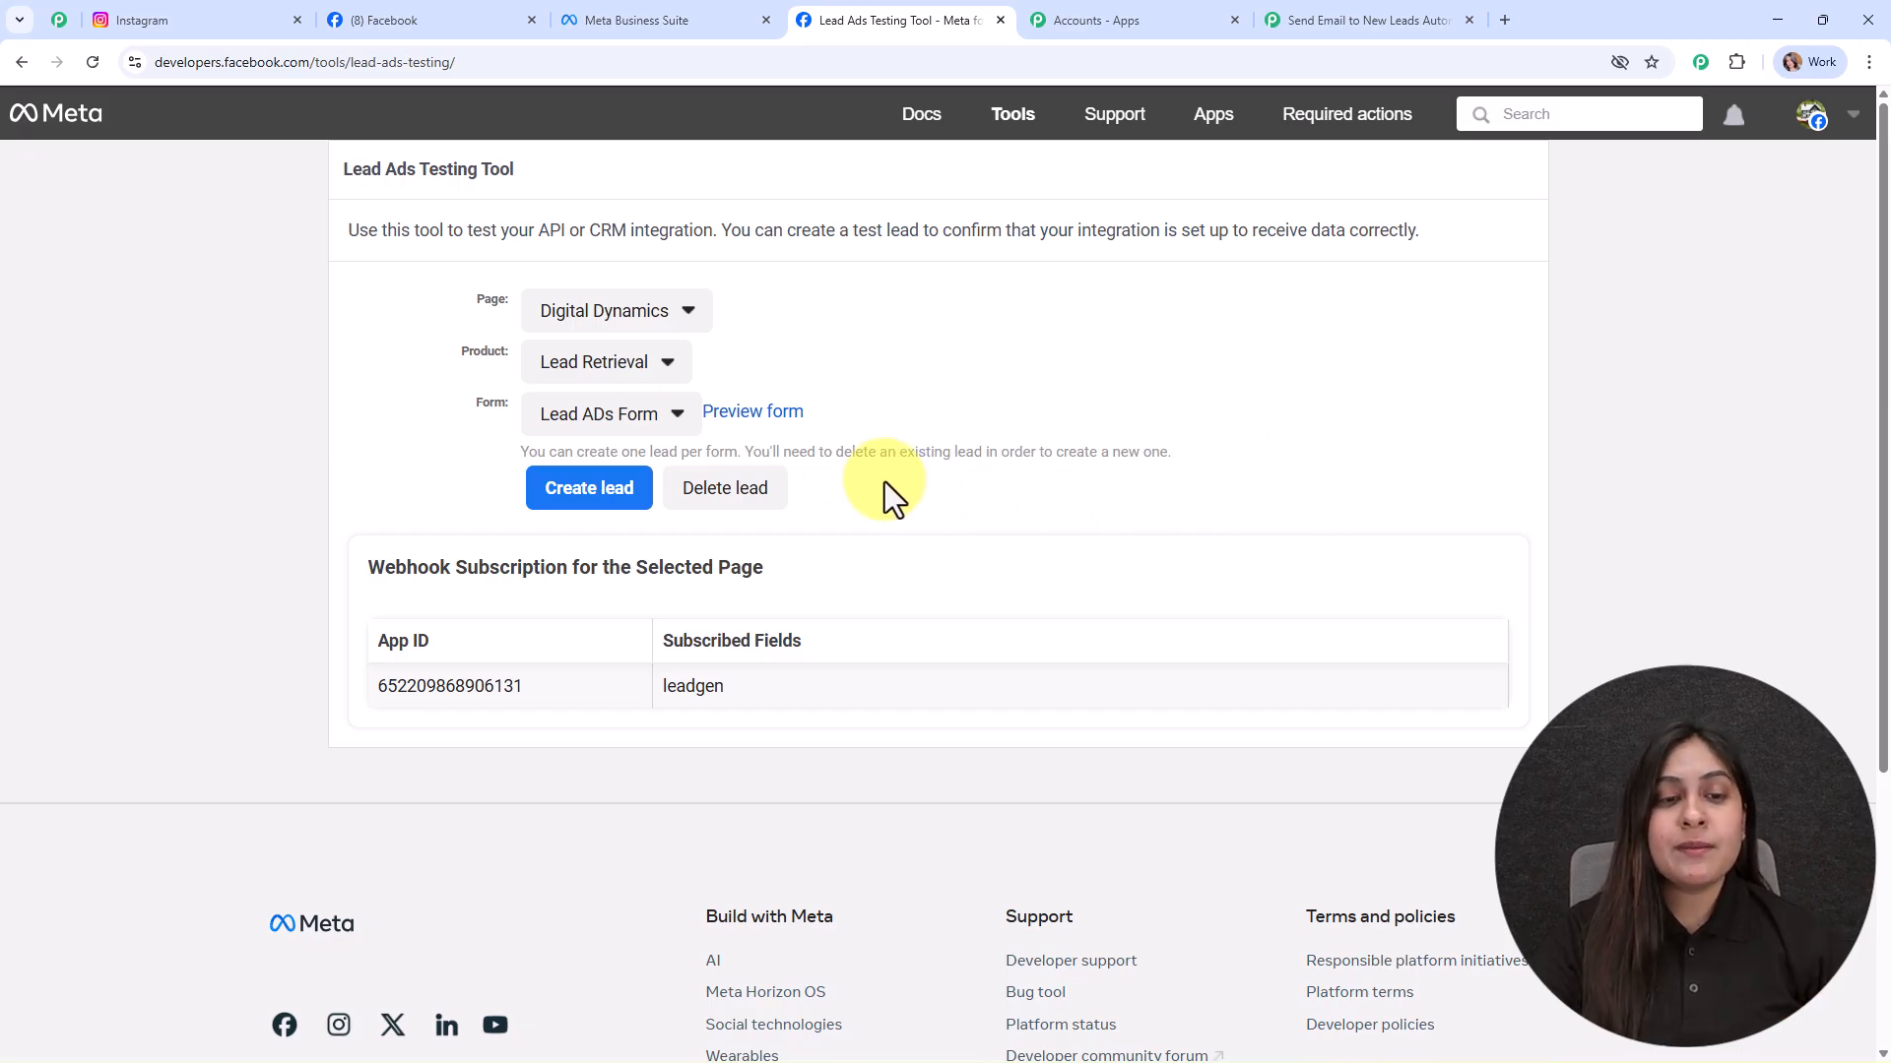
{"action": "left_click", "coordinate": [772, 489]}
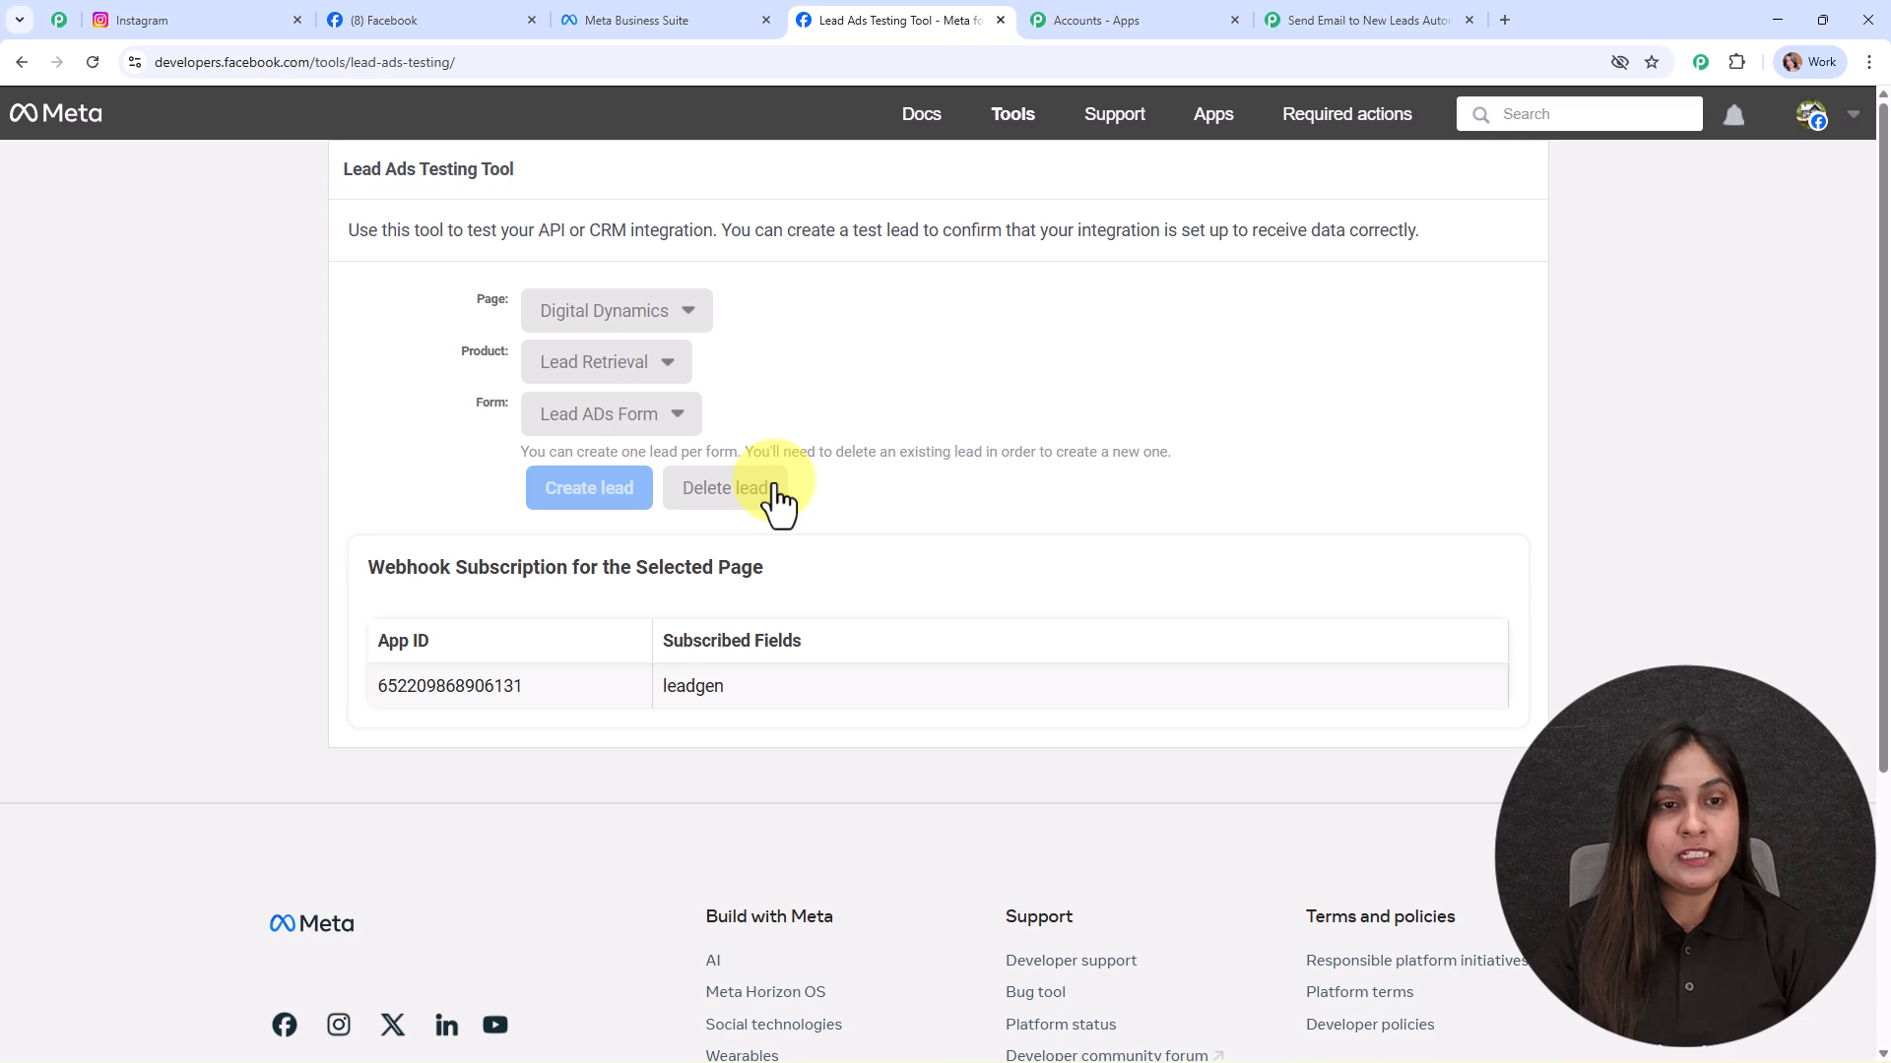
Step: Select page Digital Dynamics, product Lead Retrieval and form Lead ADs Form in the testing tool
{"action": "left_click", "coordinate": [625, 325]}
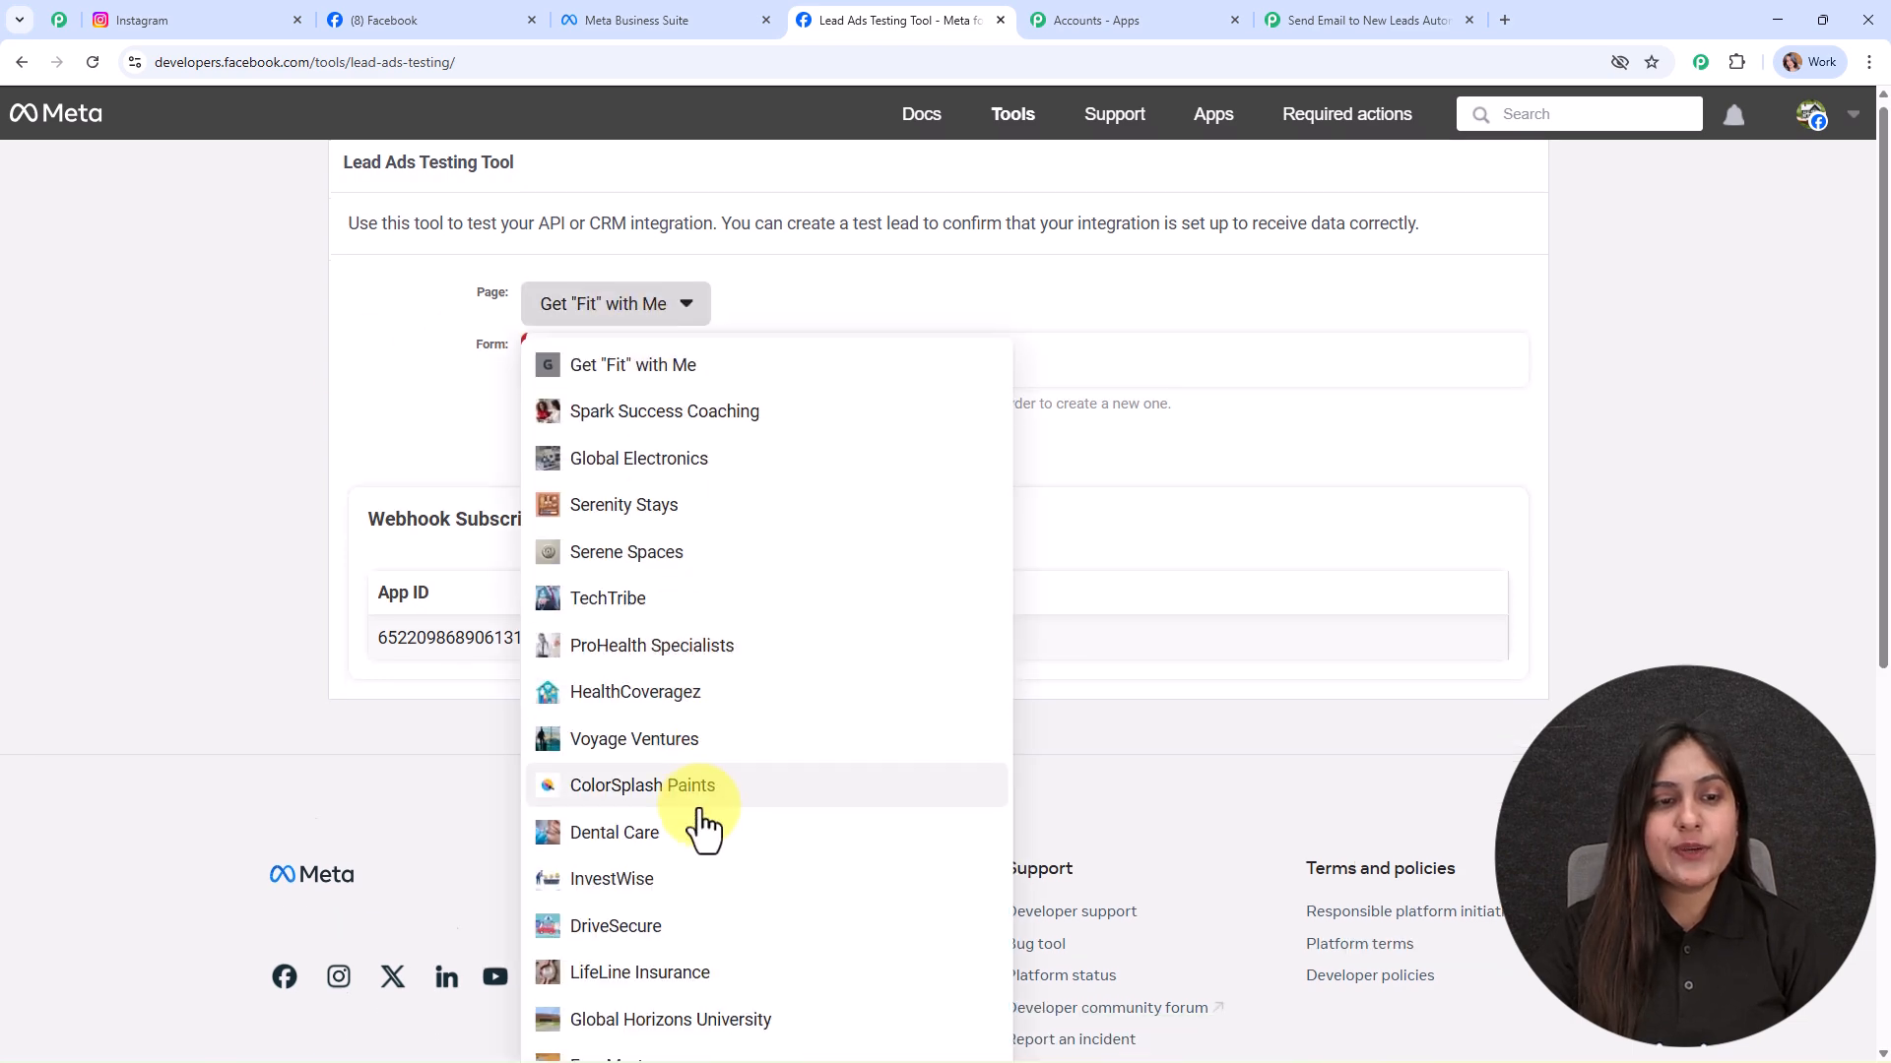
{"action": "scroll", "coordinate": [718, 866], "scroll_direction": "down", "scroll_amount": 6}
{"action": "left_click", "coordinate": [705, 837]}
{"action": "scroll", "coordinate": [700, 788], "scroll_direction": "up", "scroll_amount": 4}
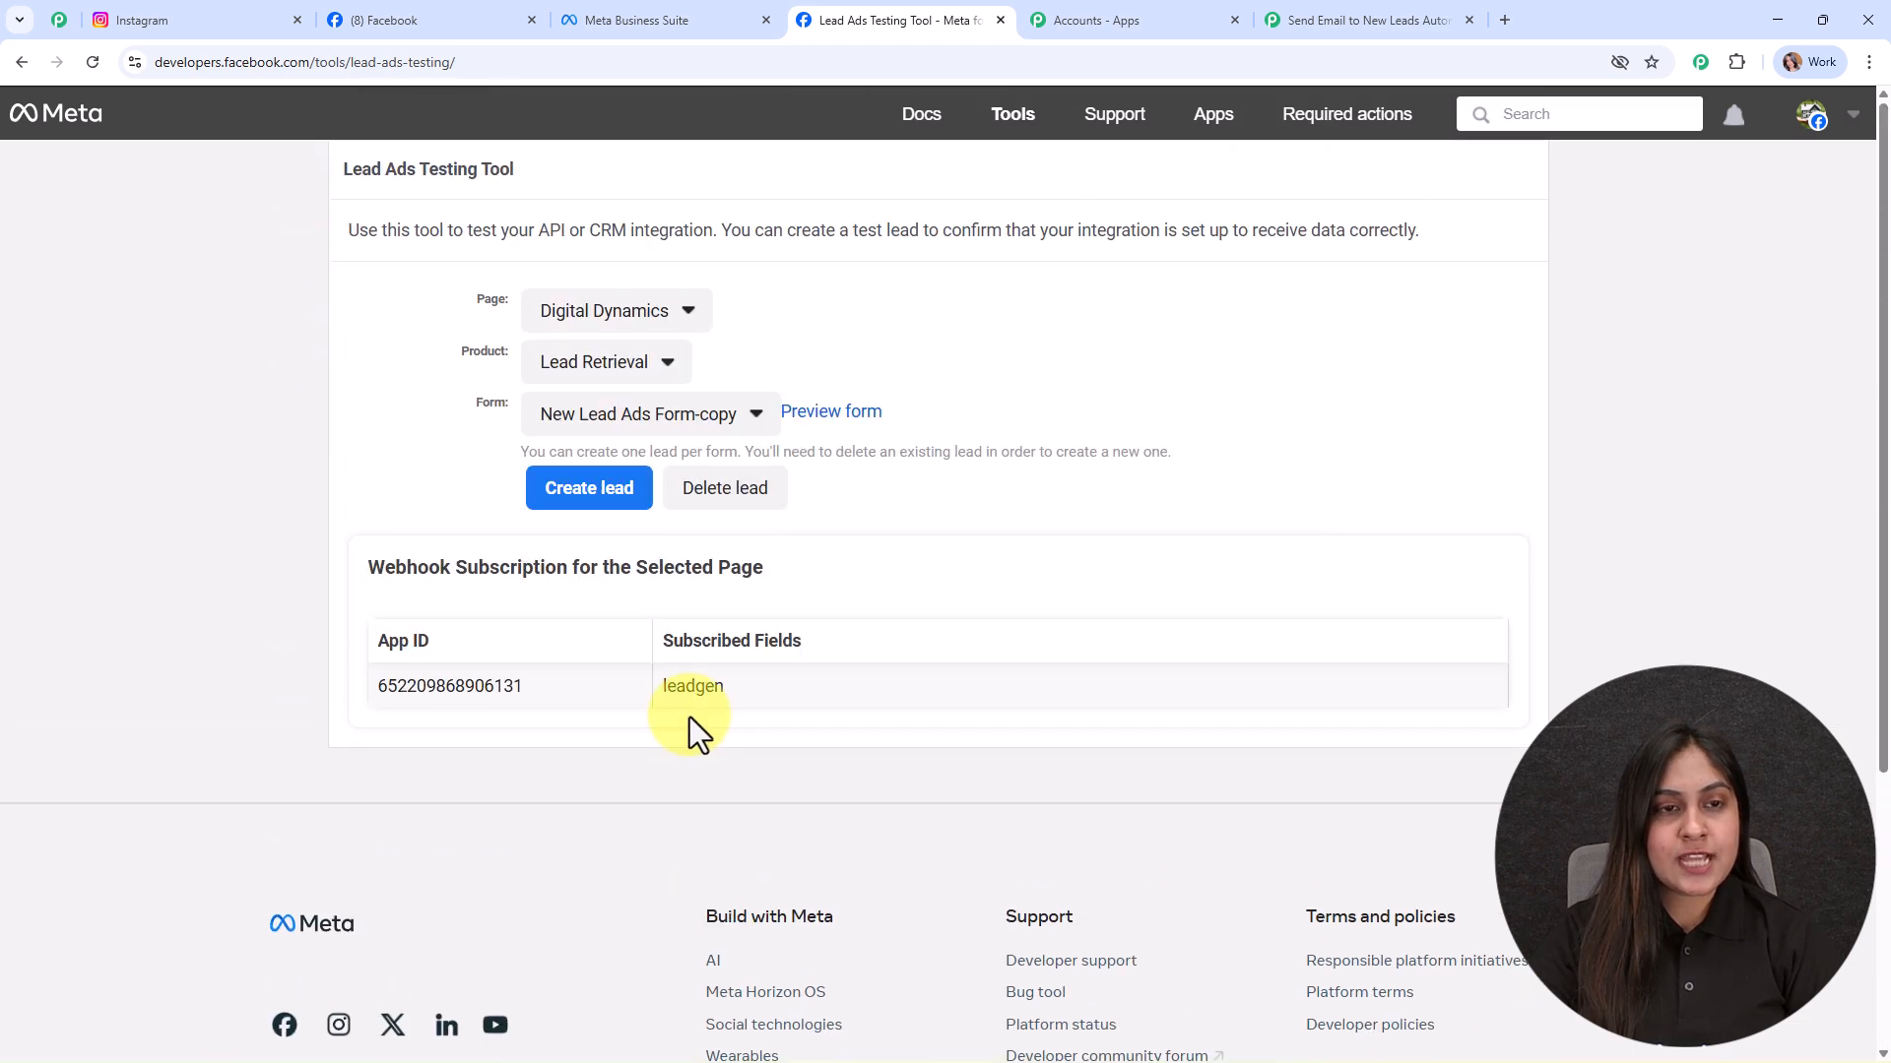
{"action": "left_click", "coordinate": [631, 362]}
{"action": "left_click", "coordinate": [589, 423]}
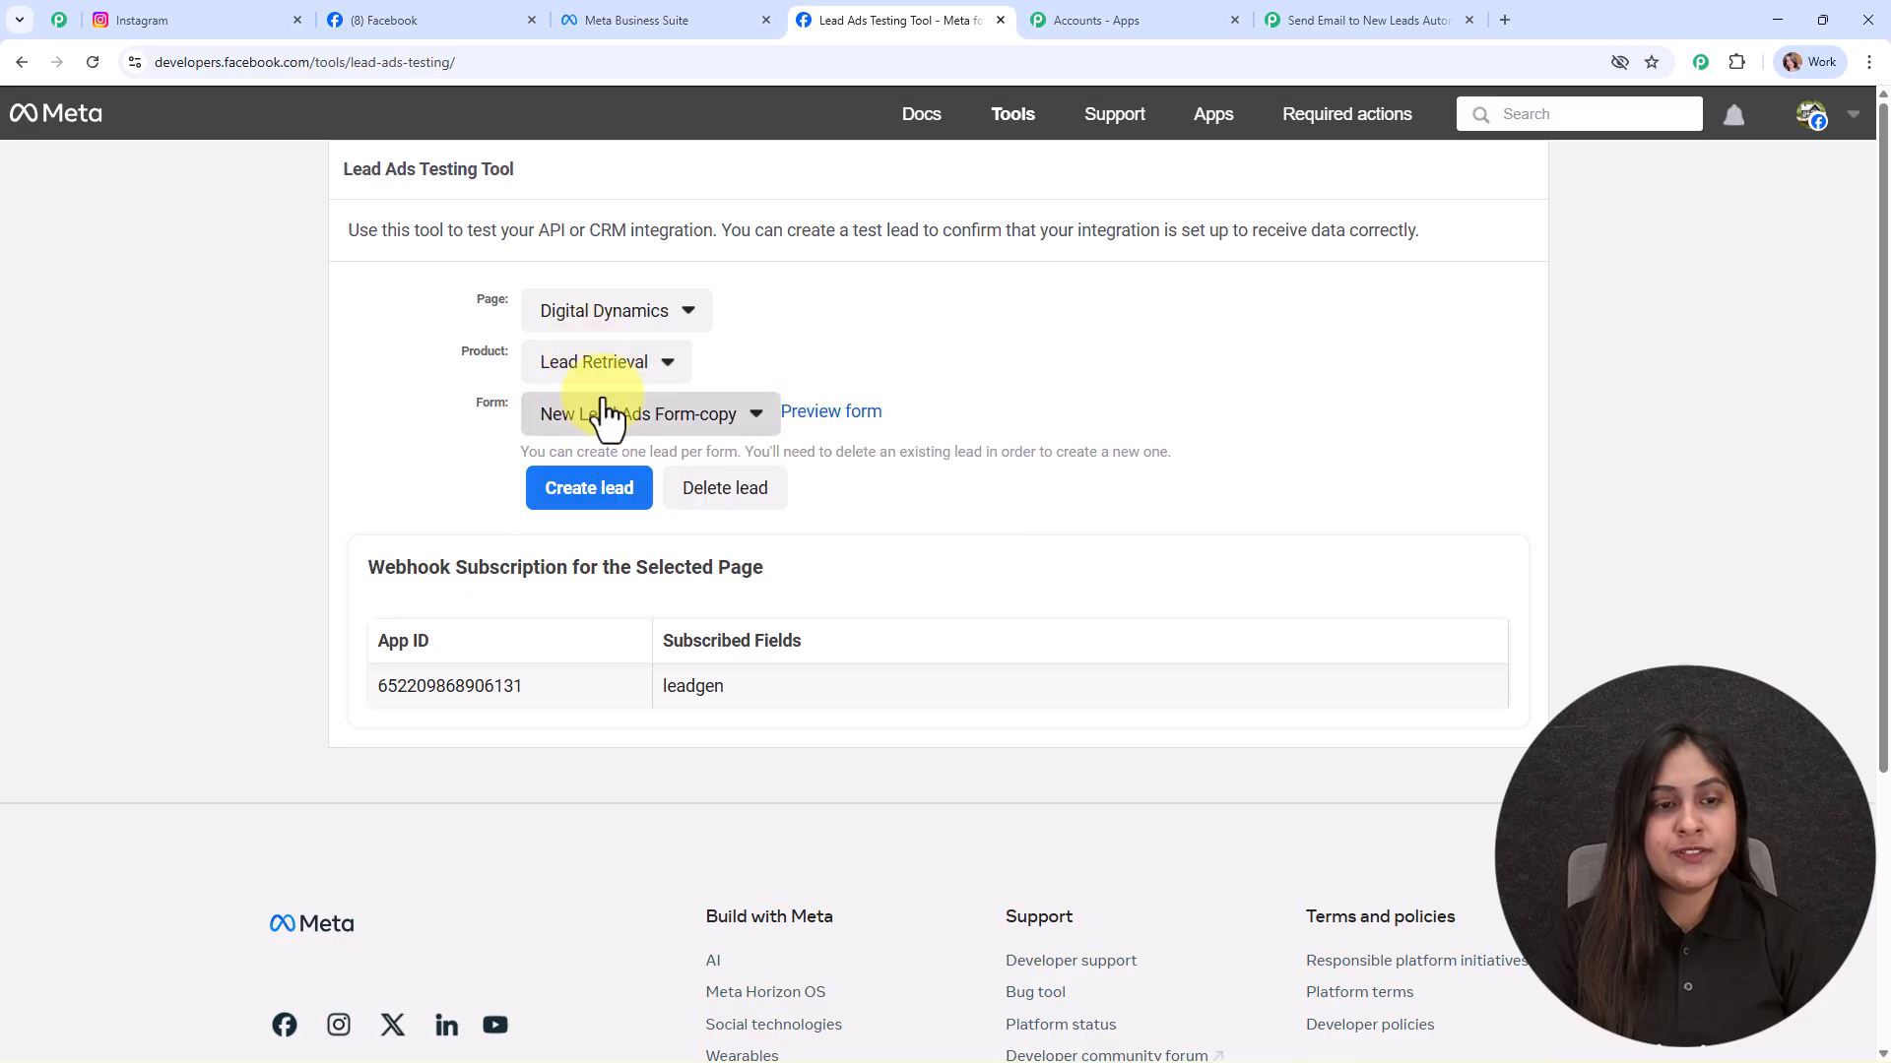
{"action": "left_click", "coordinate": [611, 413]}
{"action": "left_click", "coordinate": [645, 668]}
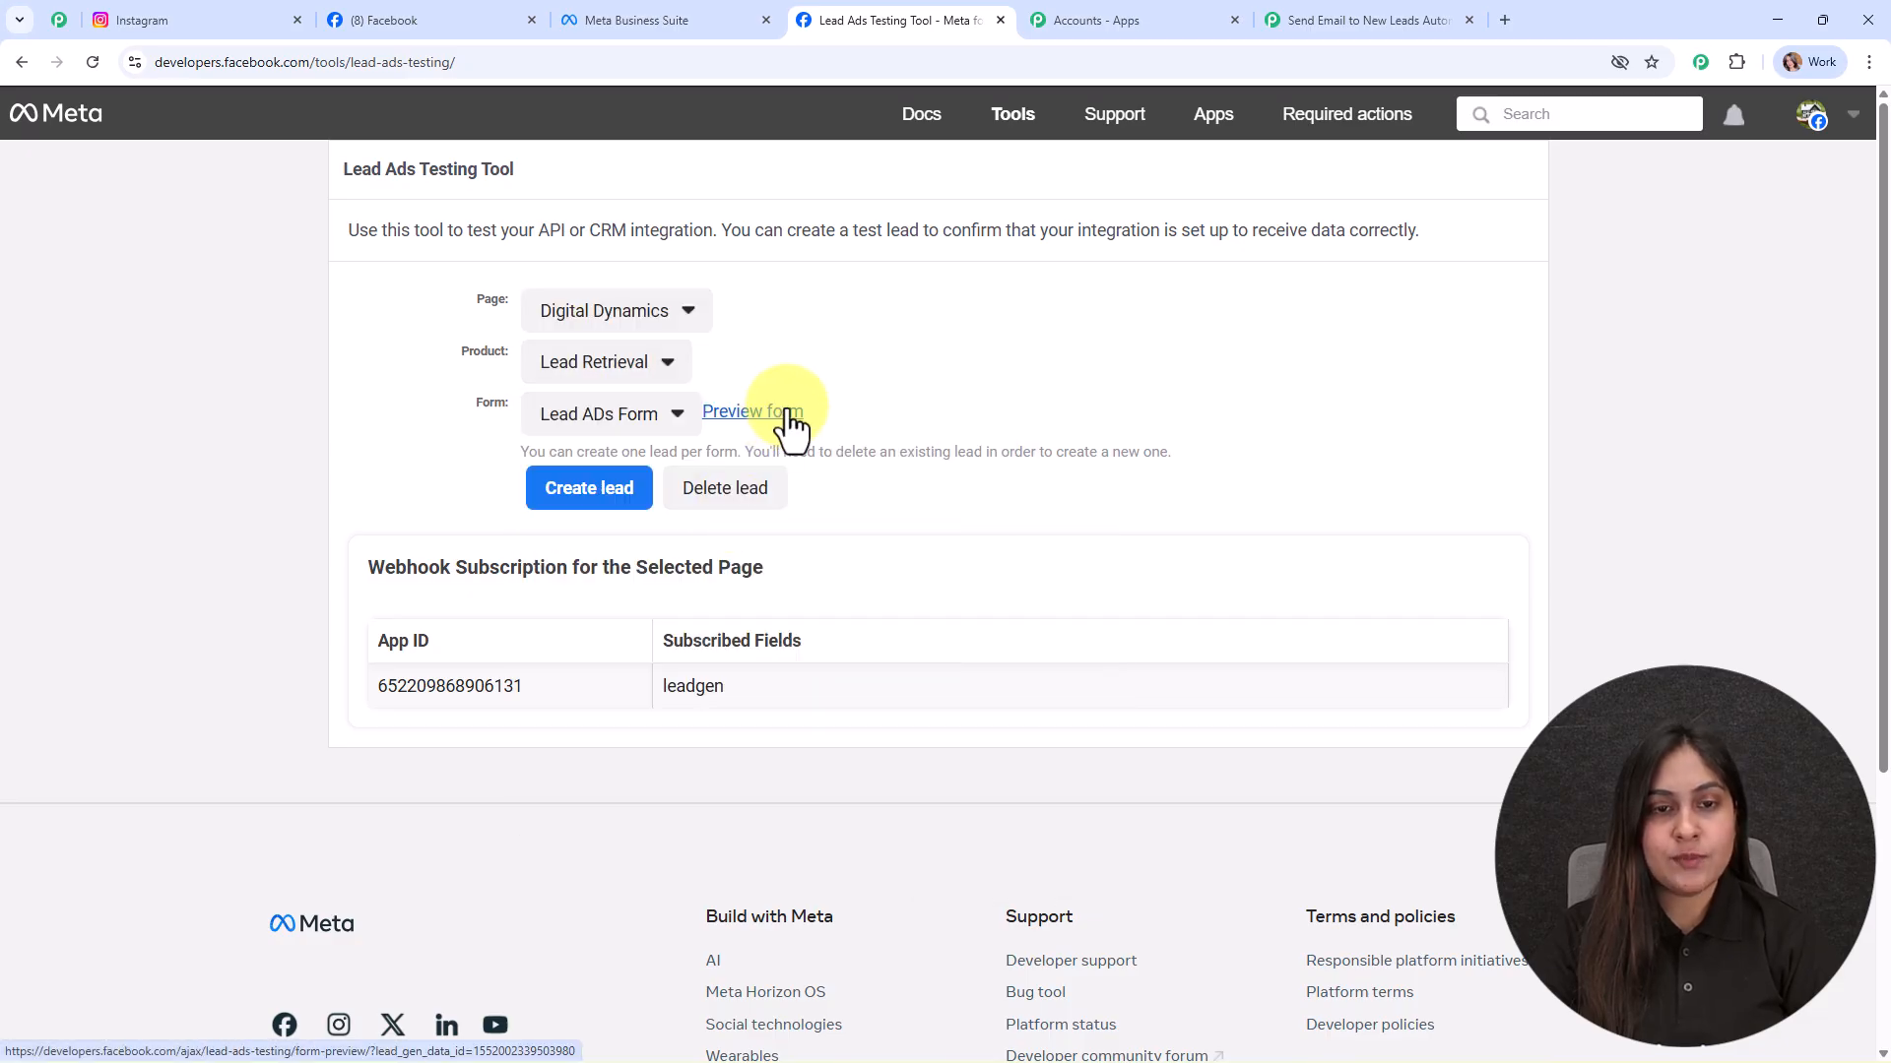
Step: In the lead form preview, choose Content Creation as service interest and Afternoon as contact time
{"action": "left_click", "coordinate": [789, 415]}
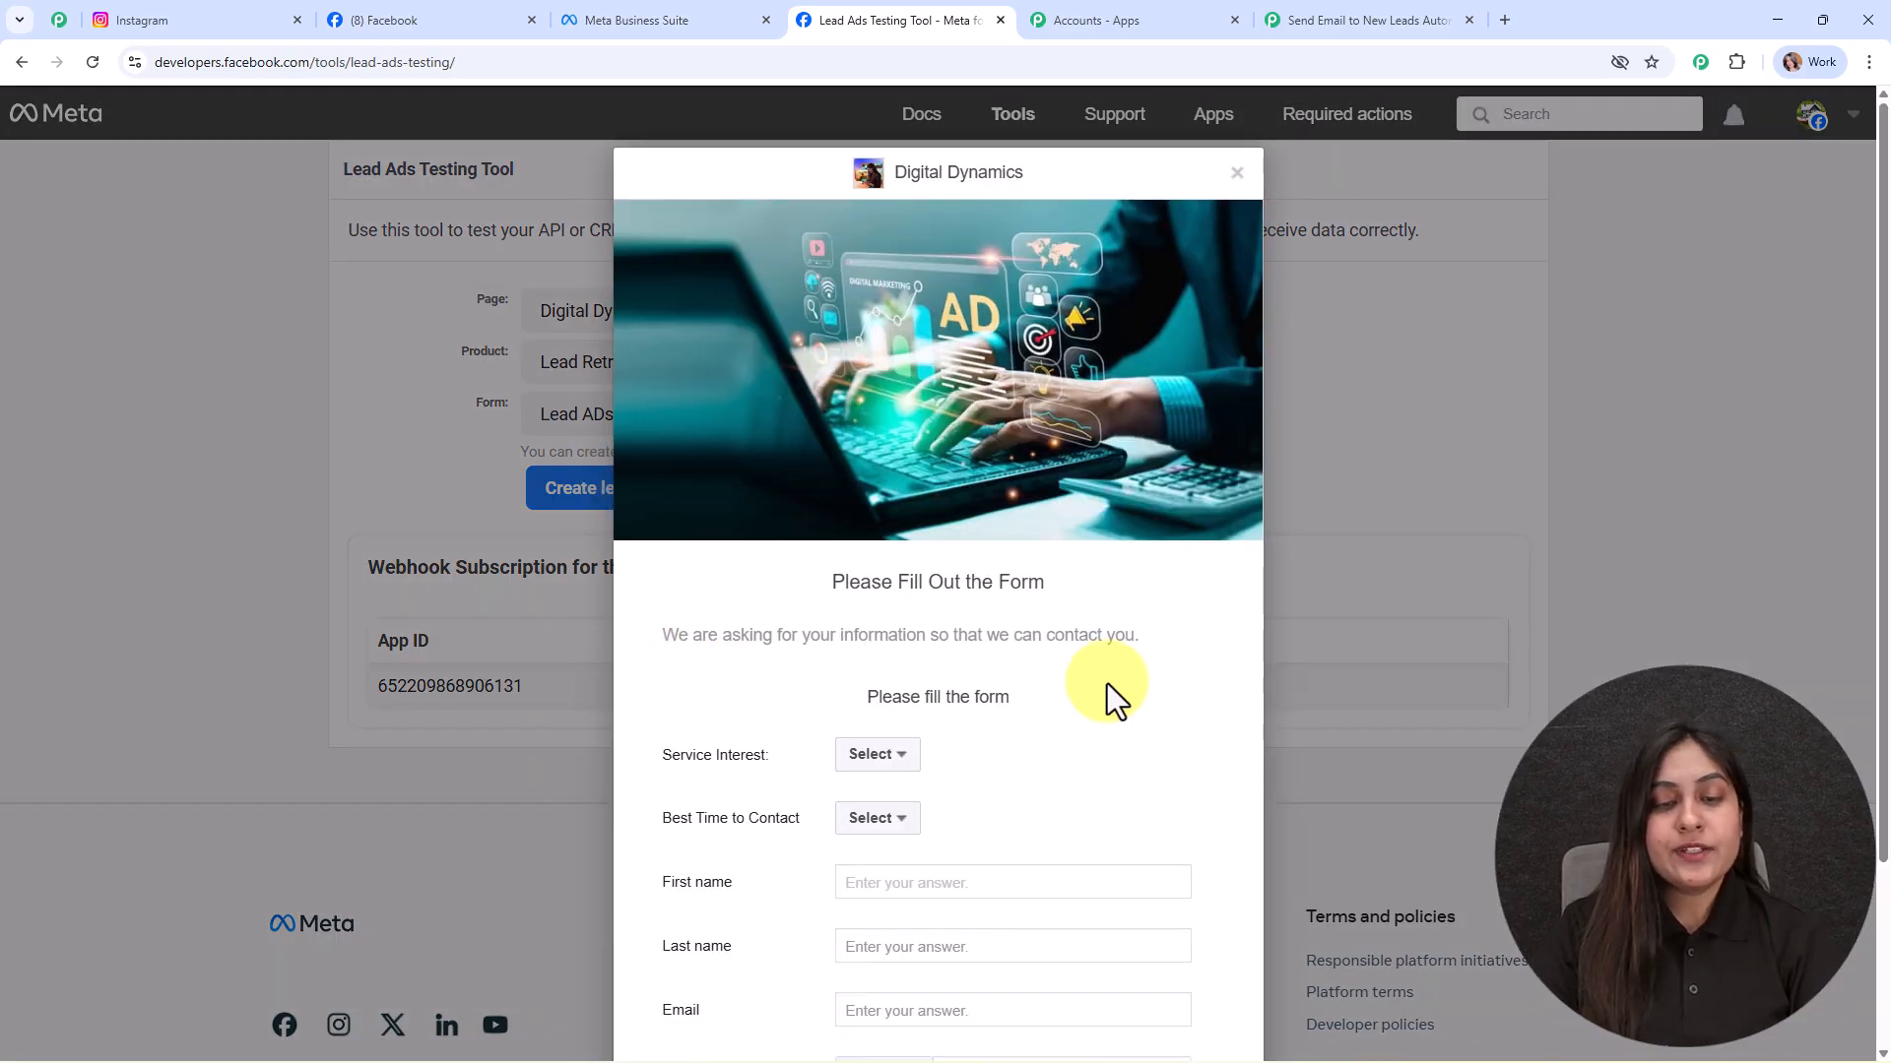
{"action": "scroll", "coordinate": [1110, 688], "scroll_direction": "down", "scroll_amount": 3}
{"action": "left_click", "coordinate": [875, 537]}
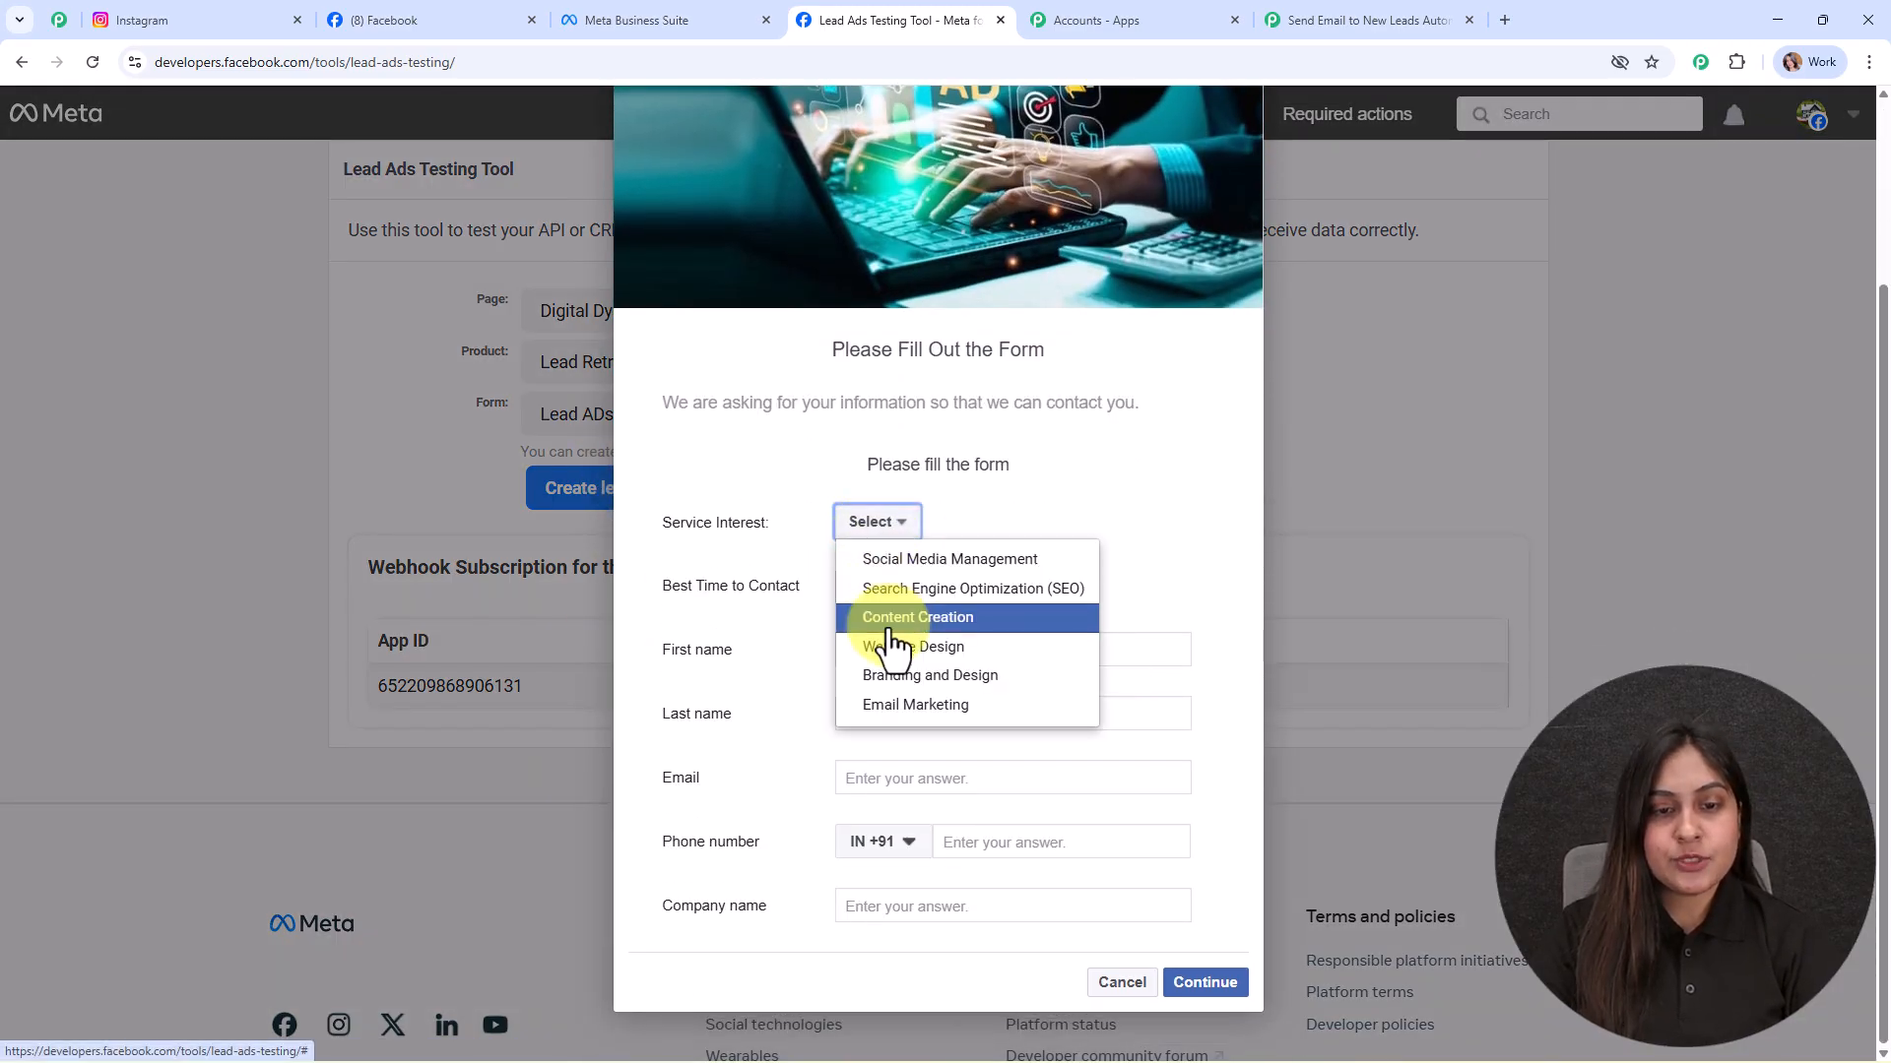
{"action": "left_click", "coordinate": [891, 617]}
{"action": "left_click", "coordinate": [872, 589]}
{"action": "left_click", "coordinate": [884, 650]}
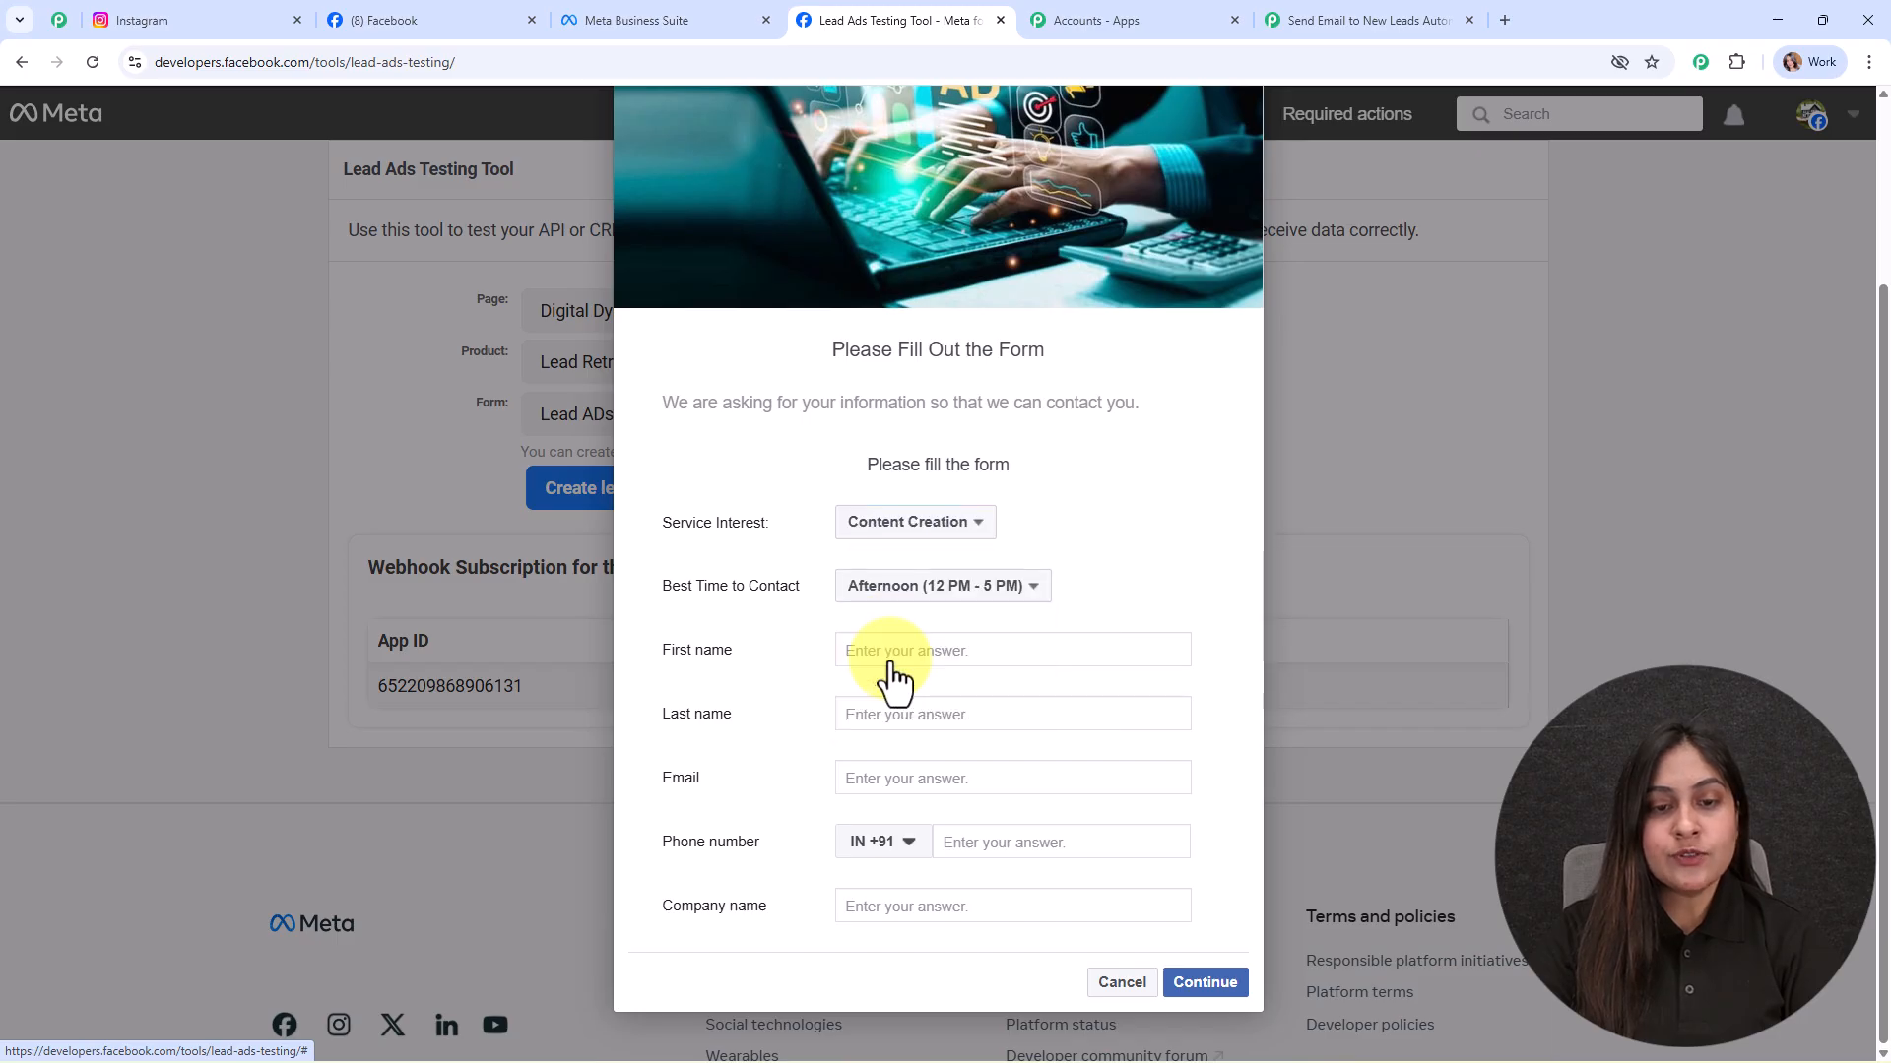
Step: Fill in the test lead's name, email, phone number and company ABC, then continue to submission
{"action": "left_click", "coordinate": [889, 648]}
{"action": "type", "text": "Tes"}
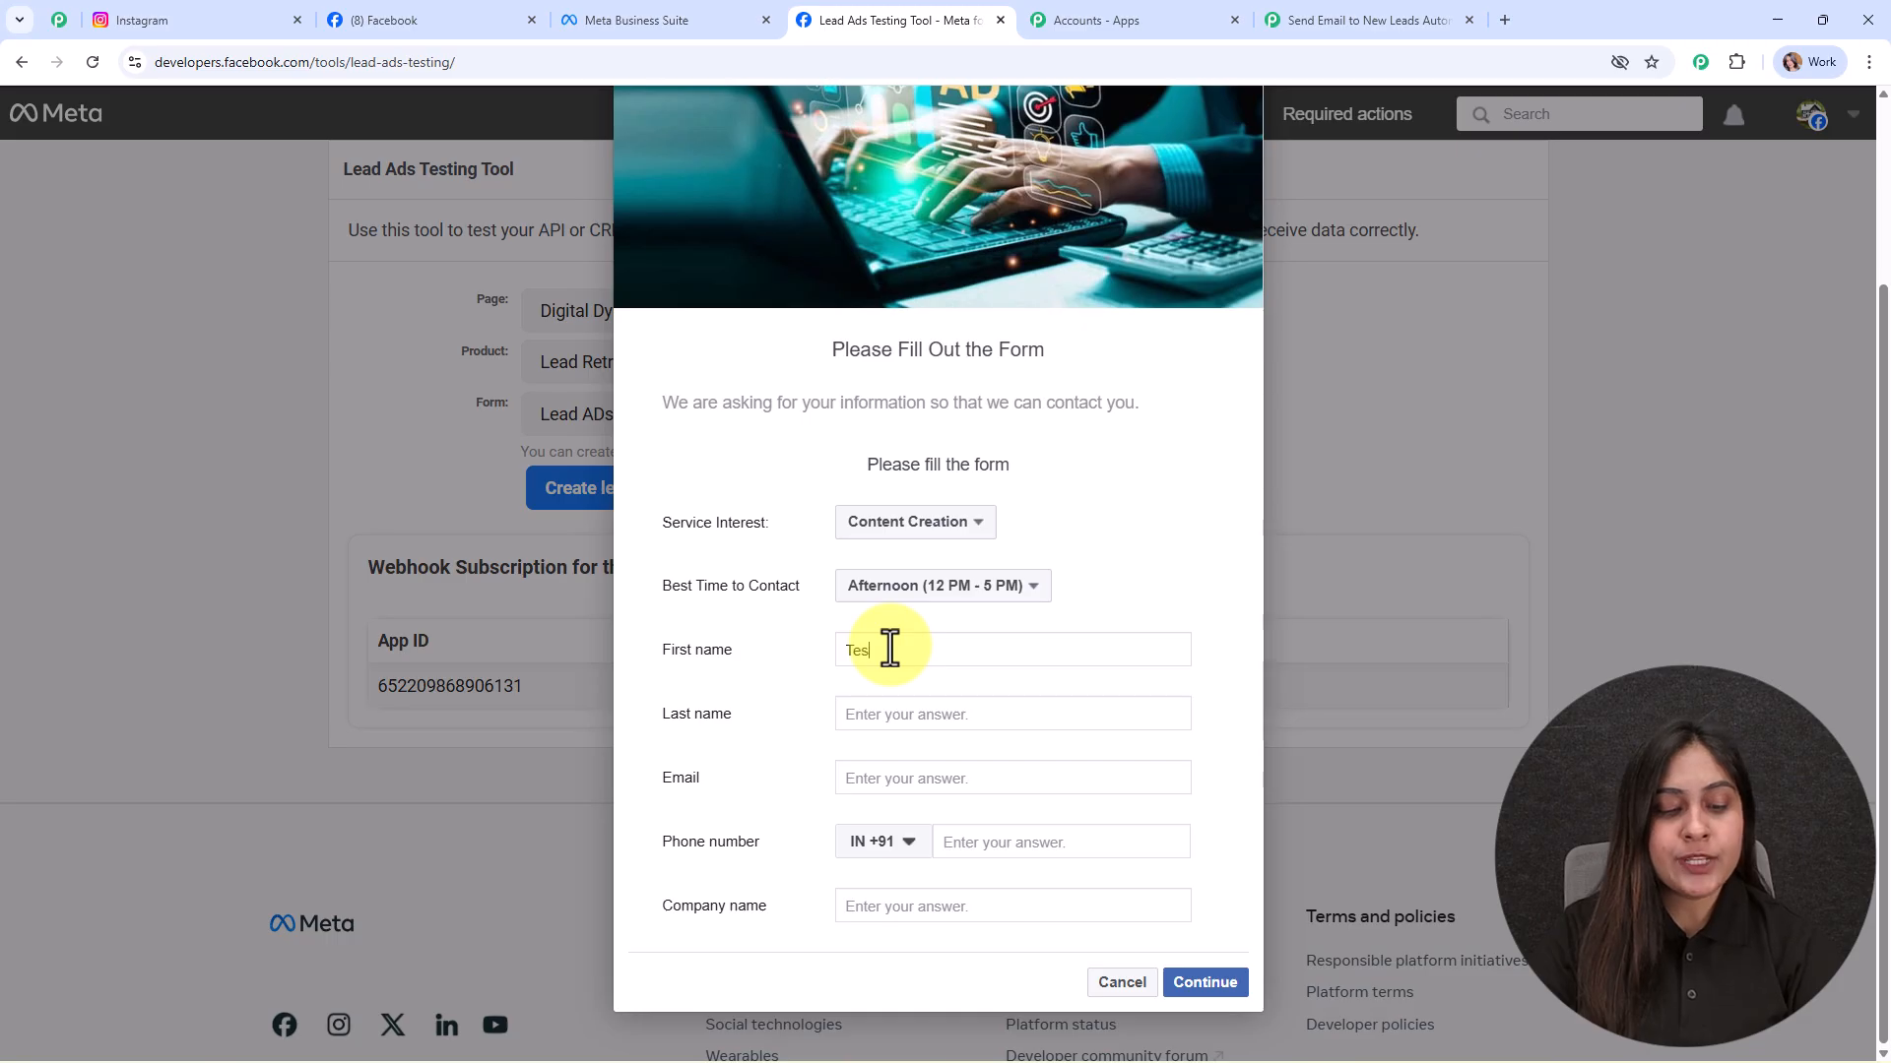
{"action": "type", "text": "User"}
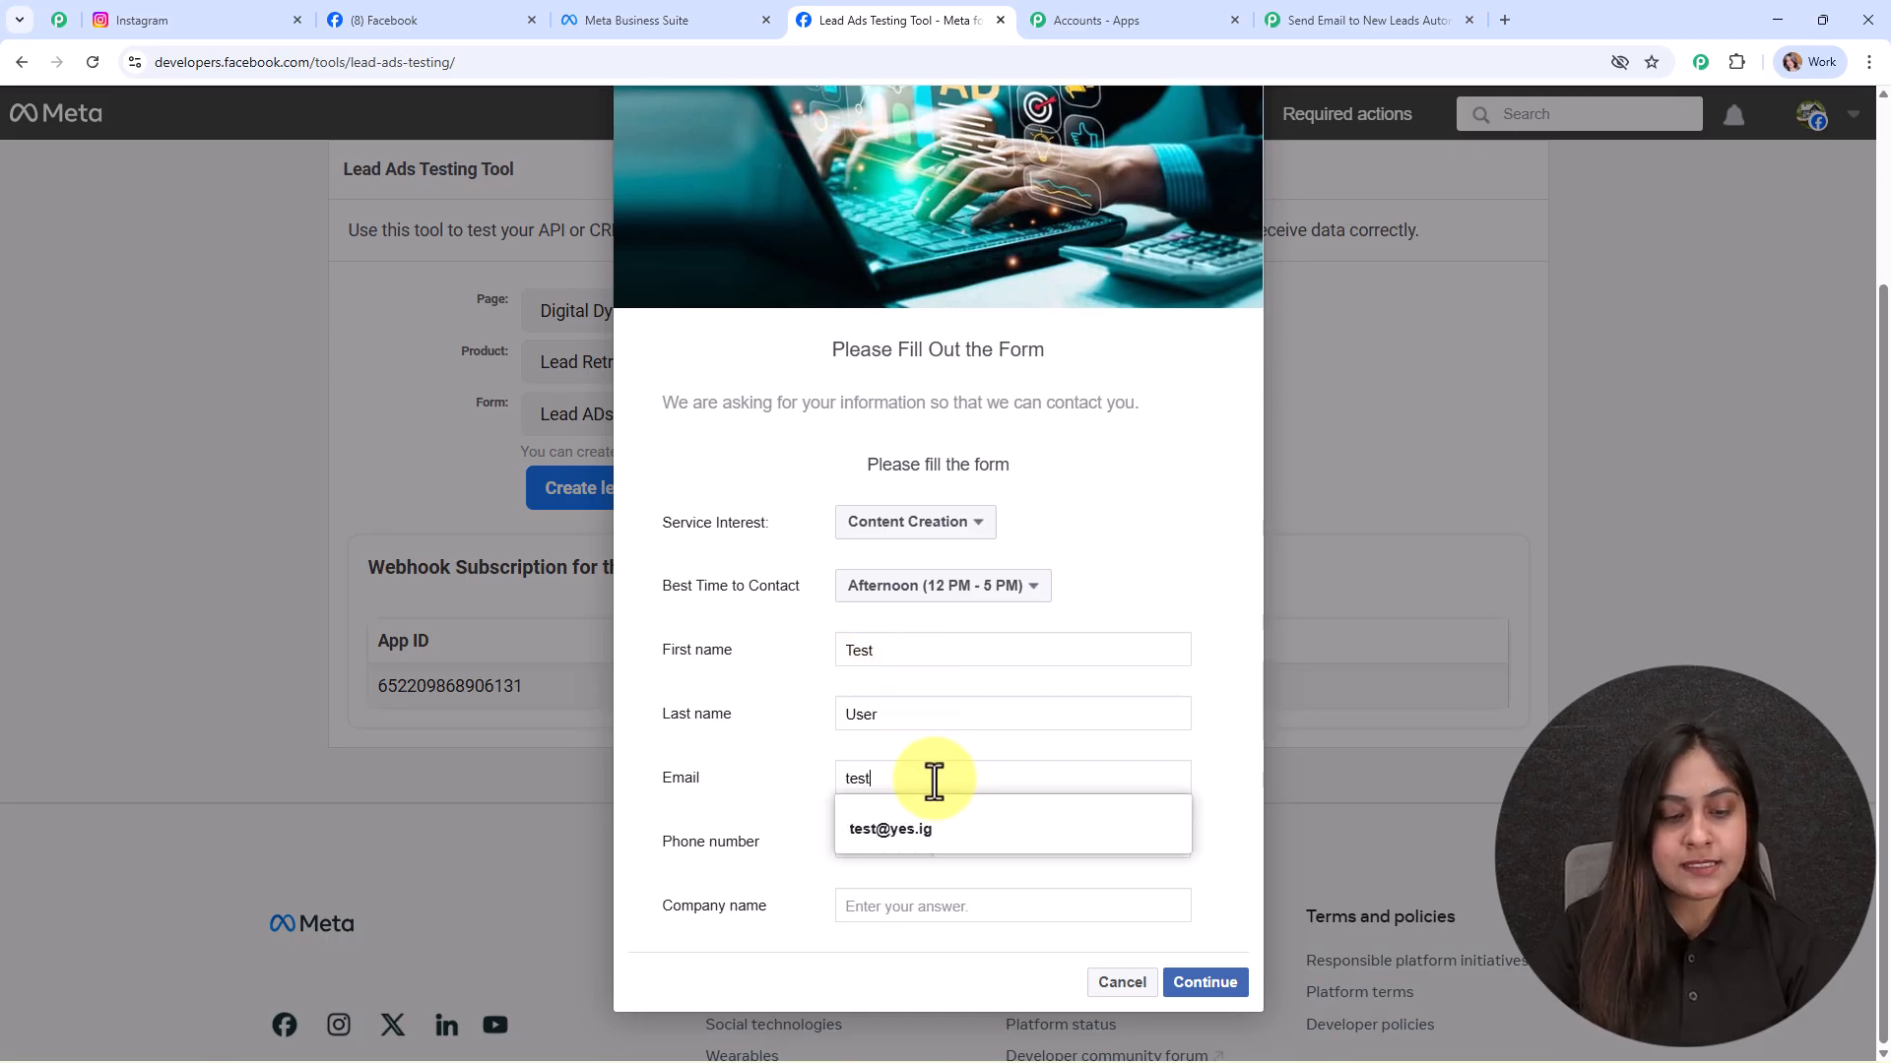
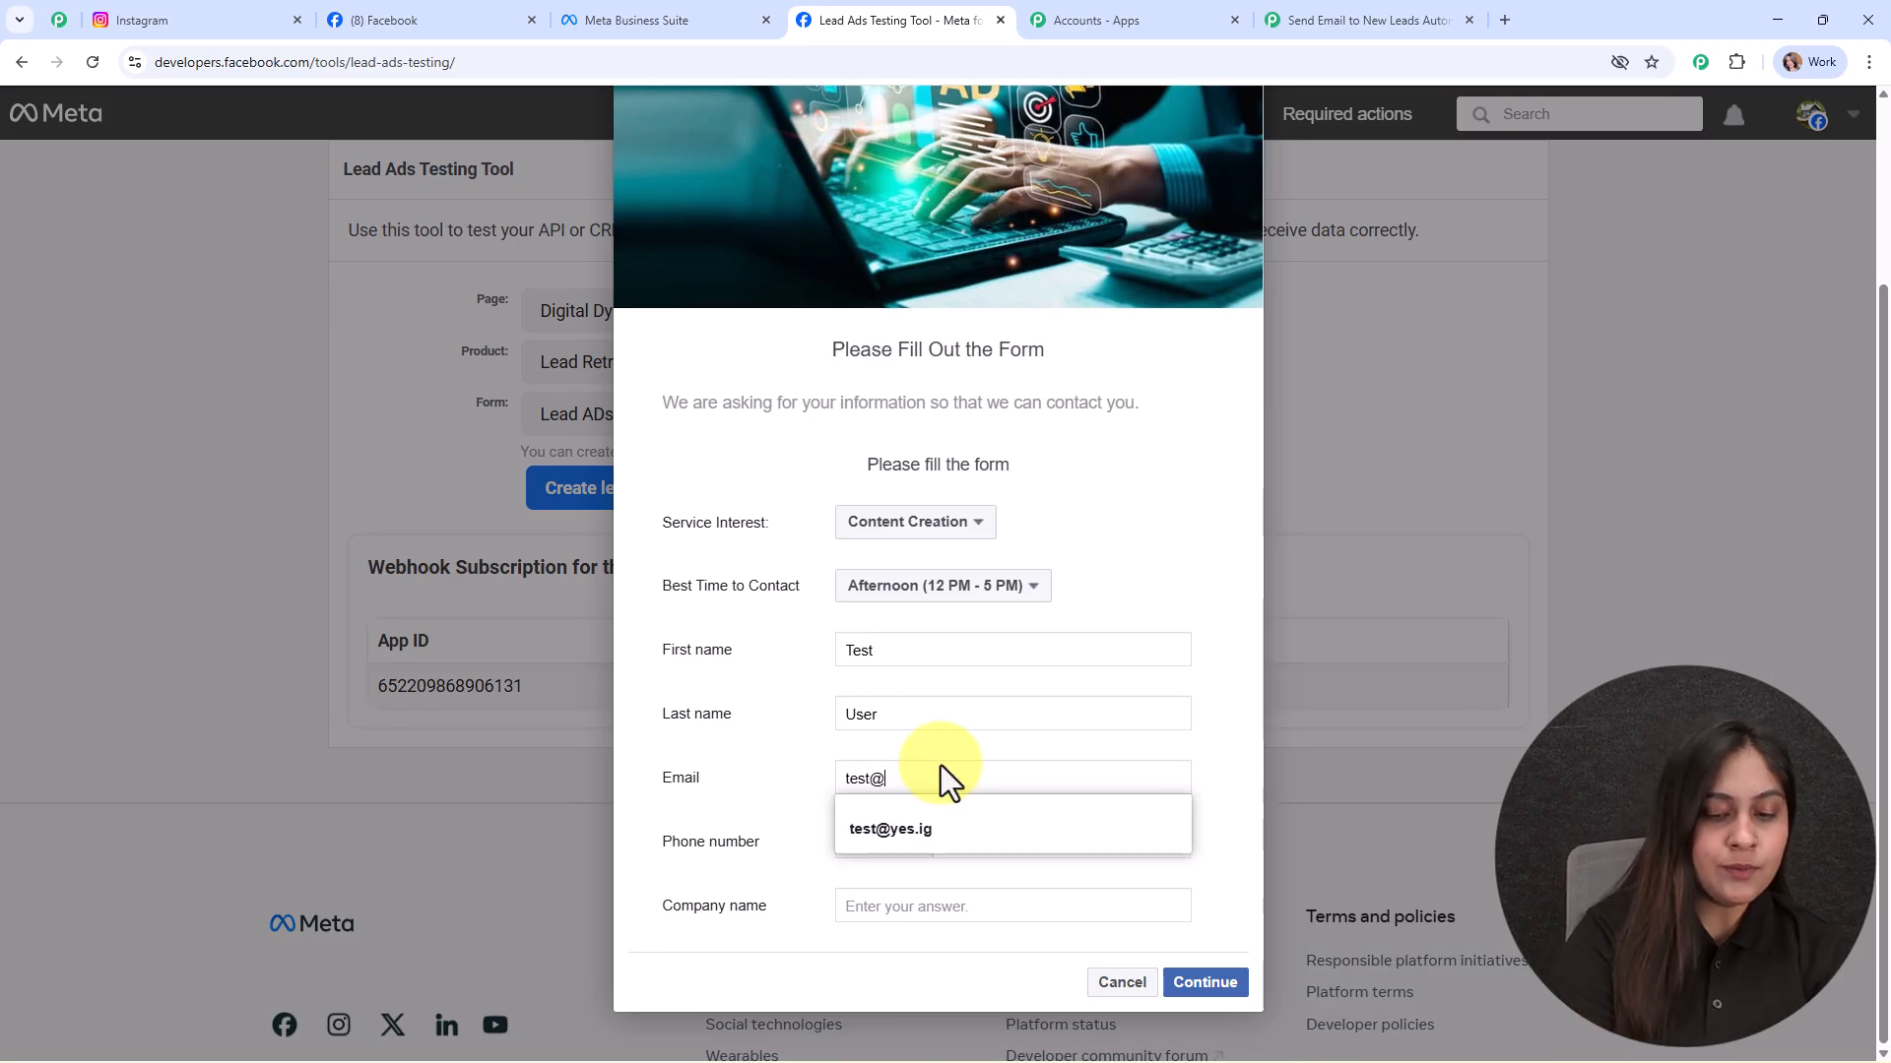
{"action": "left_click", "coordinate": [1021, 842]}
{"action": "type", "text": "77777 77777"}
{"action": "left_click", "coordinate": [935, 905]}
{"action": "type", "text": "ABC Company"}
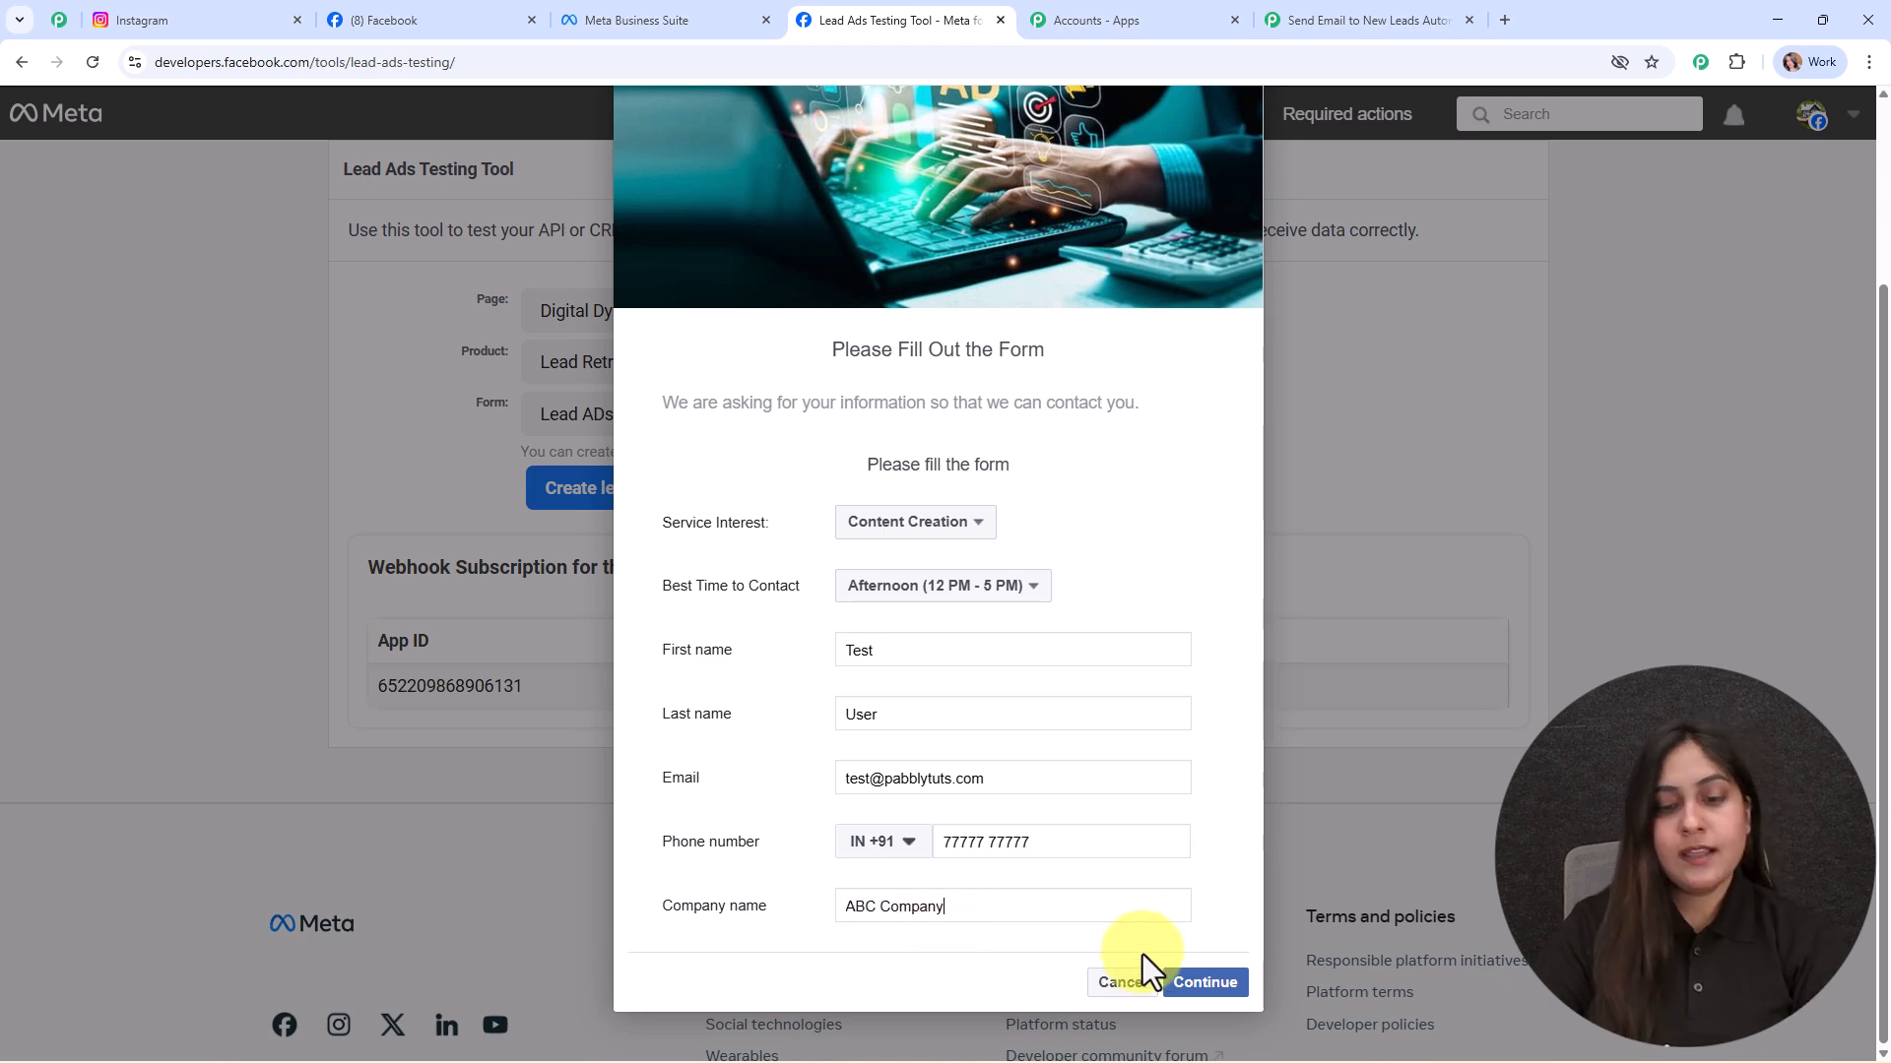
{"action": "left_click", "coordinate": [1206, 982]}
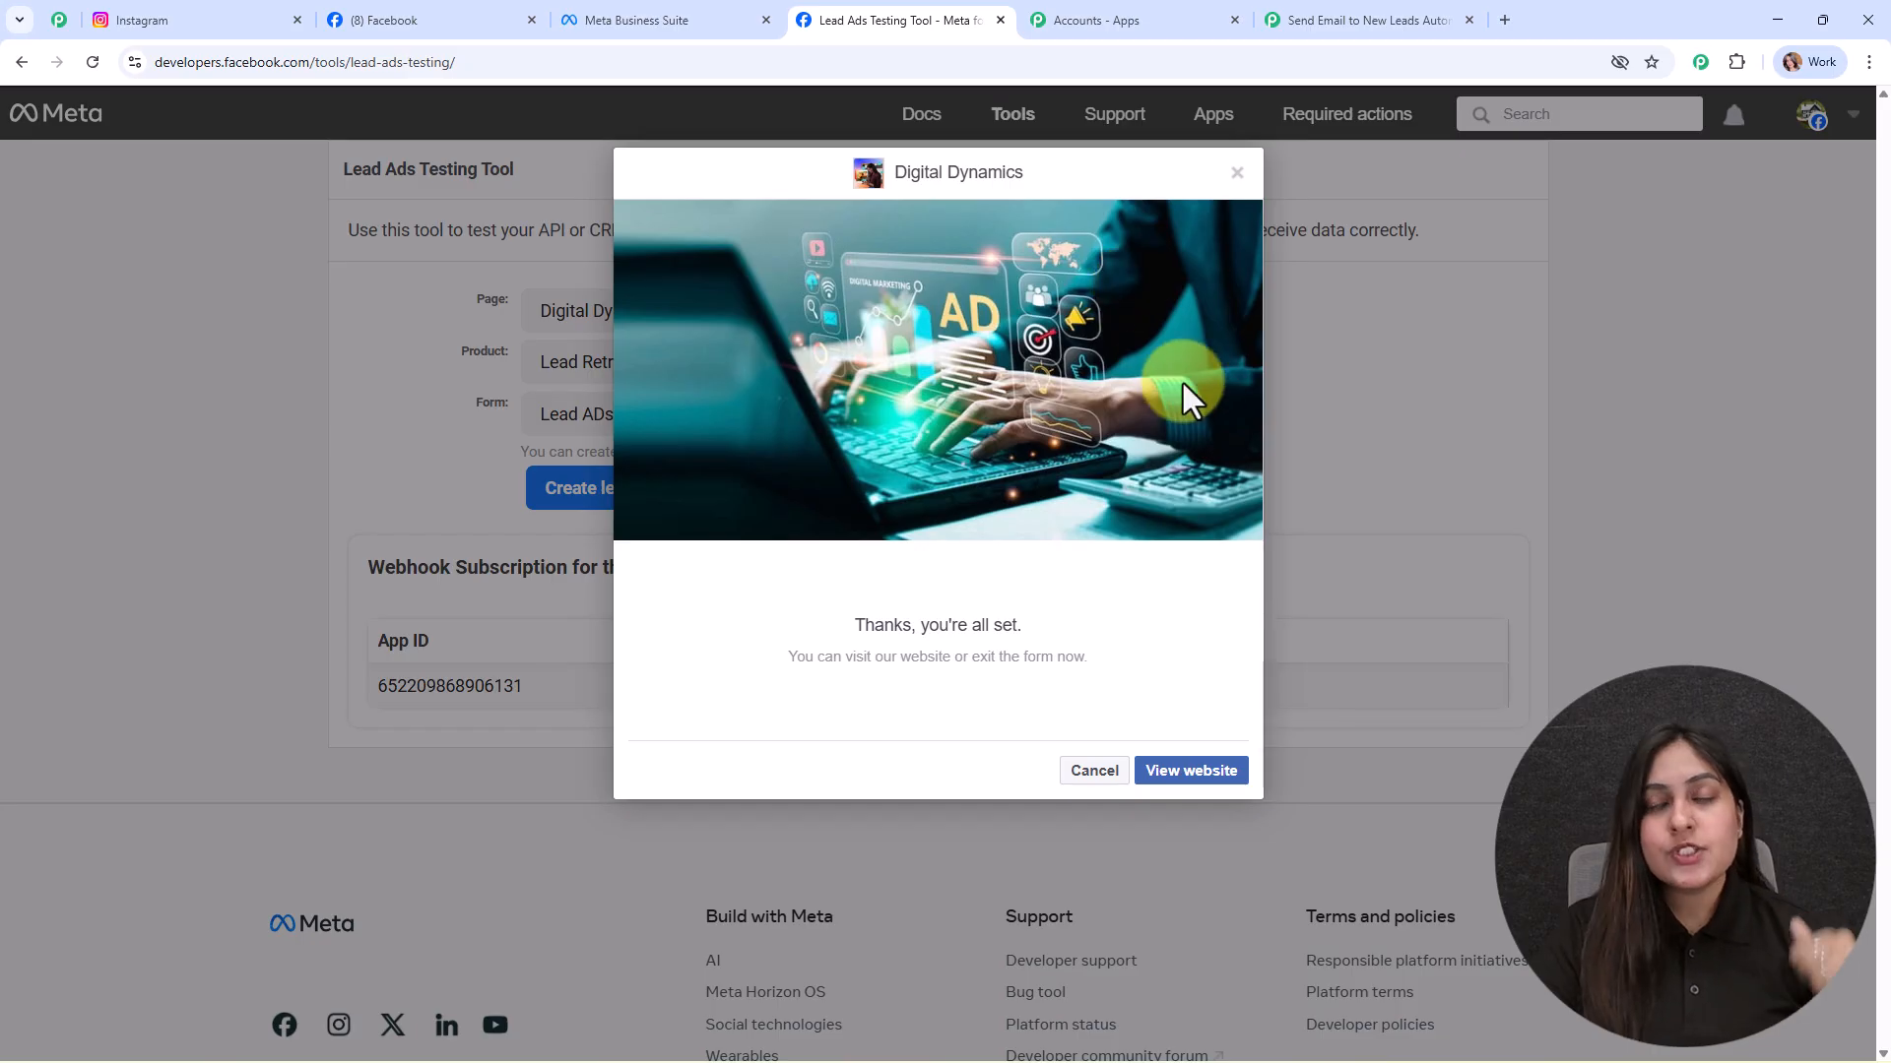
Step: Review the captured test lead response in Pabbly, close Trigger Setup and reposition the Instagram Lead Ads node
{"action": "left_click", "coordinate": [1405, 8]}
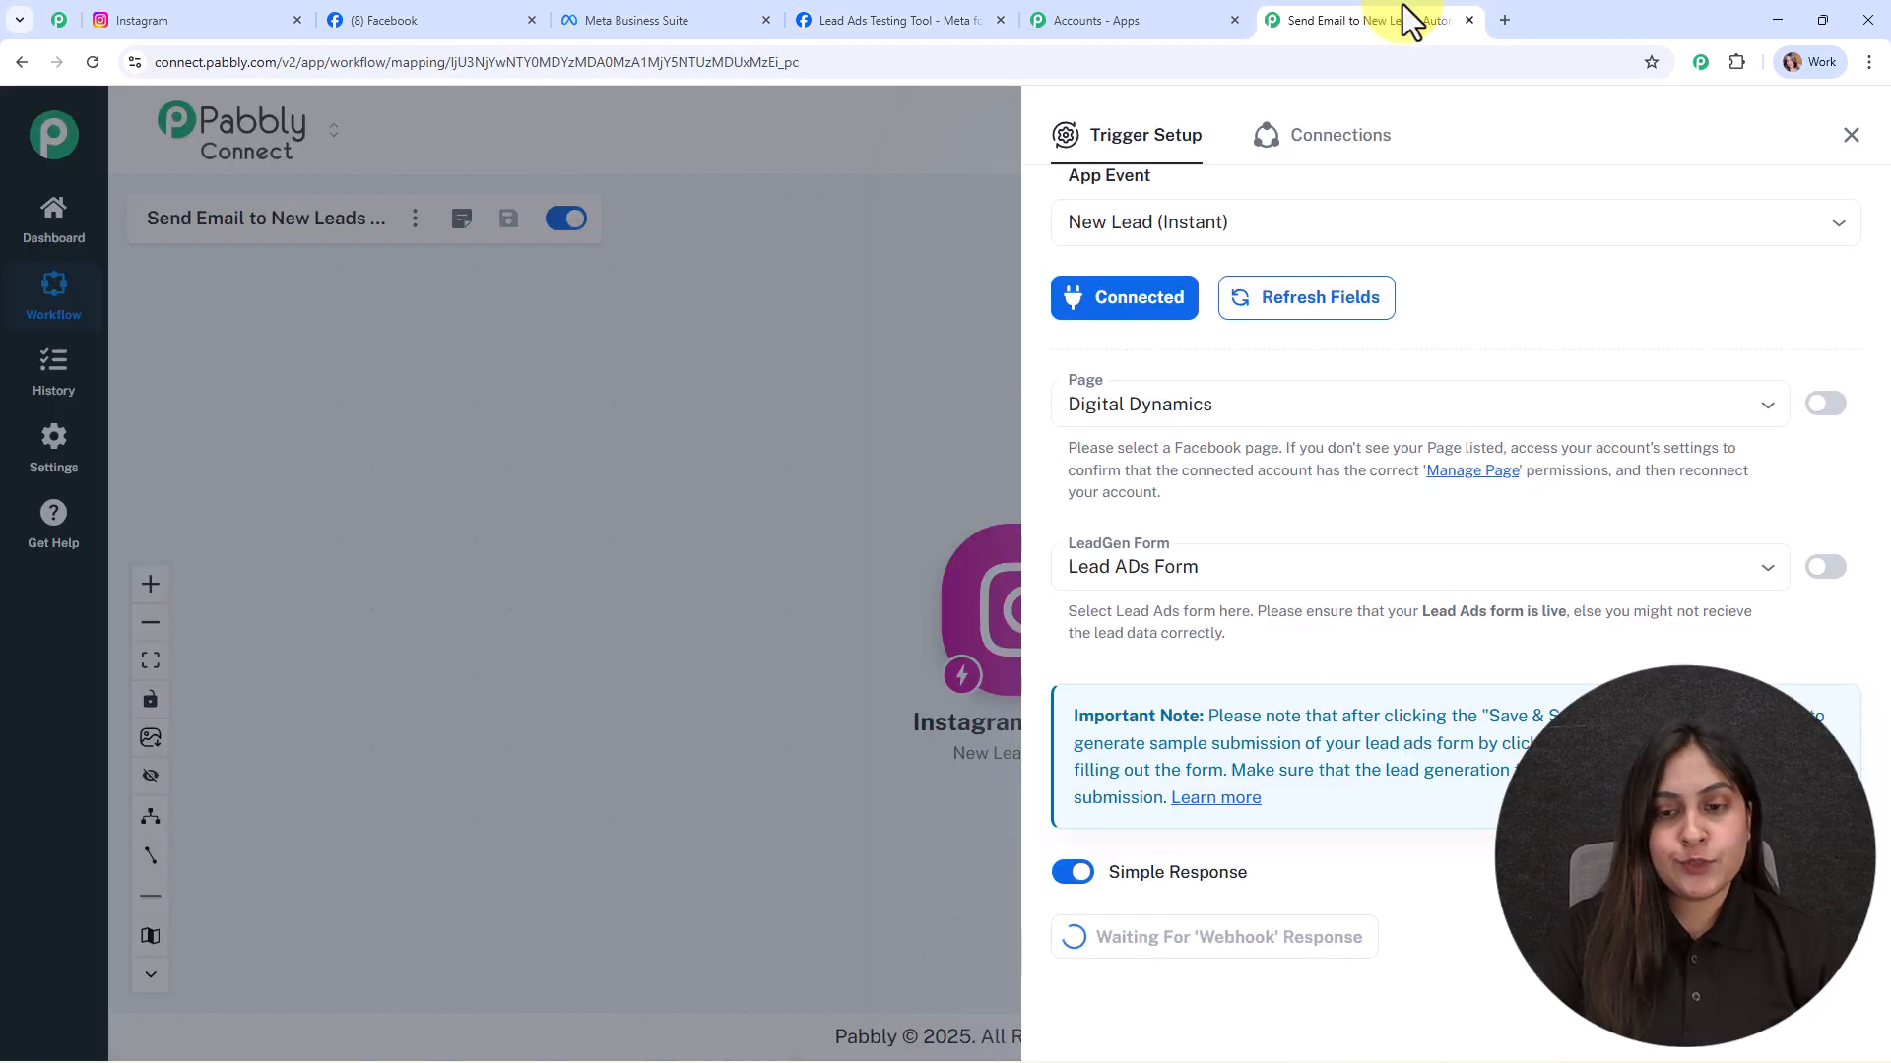
{"action": "scroll", "coordinate": [1477, 473], "scroll_direction": "down", "scroll_amount": 7}
{"action": "scroll", "coordinate": [1553, 515], "scroll_direction": "down", "scroll_amount": 1}
{"action": "scroll", "coordinate": [1680, 553], "scroll_direction": "down", "scroll_amount": 1}
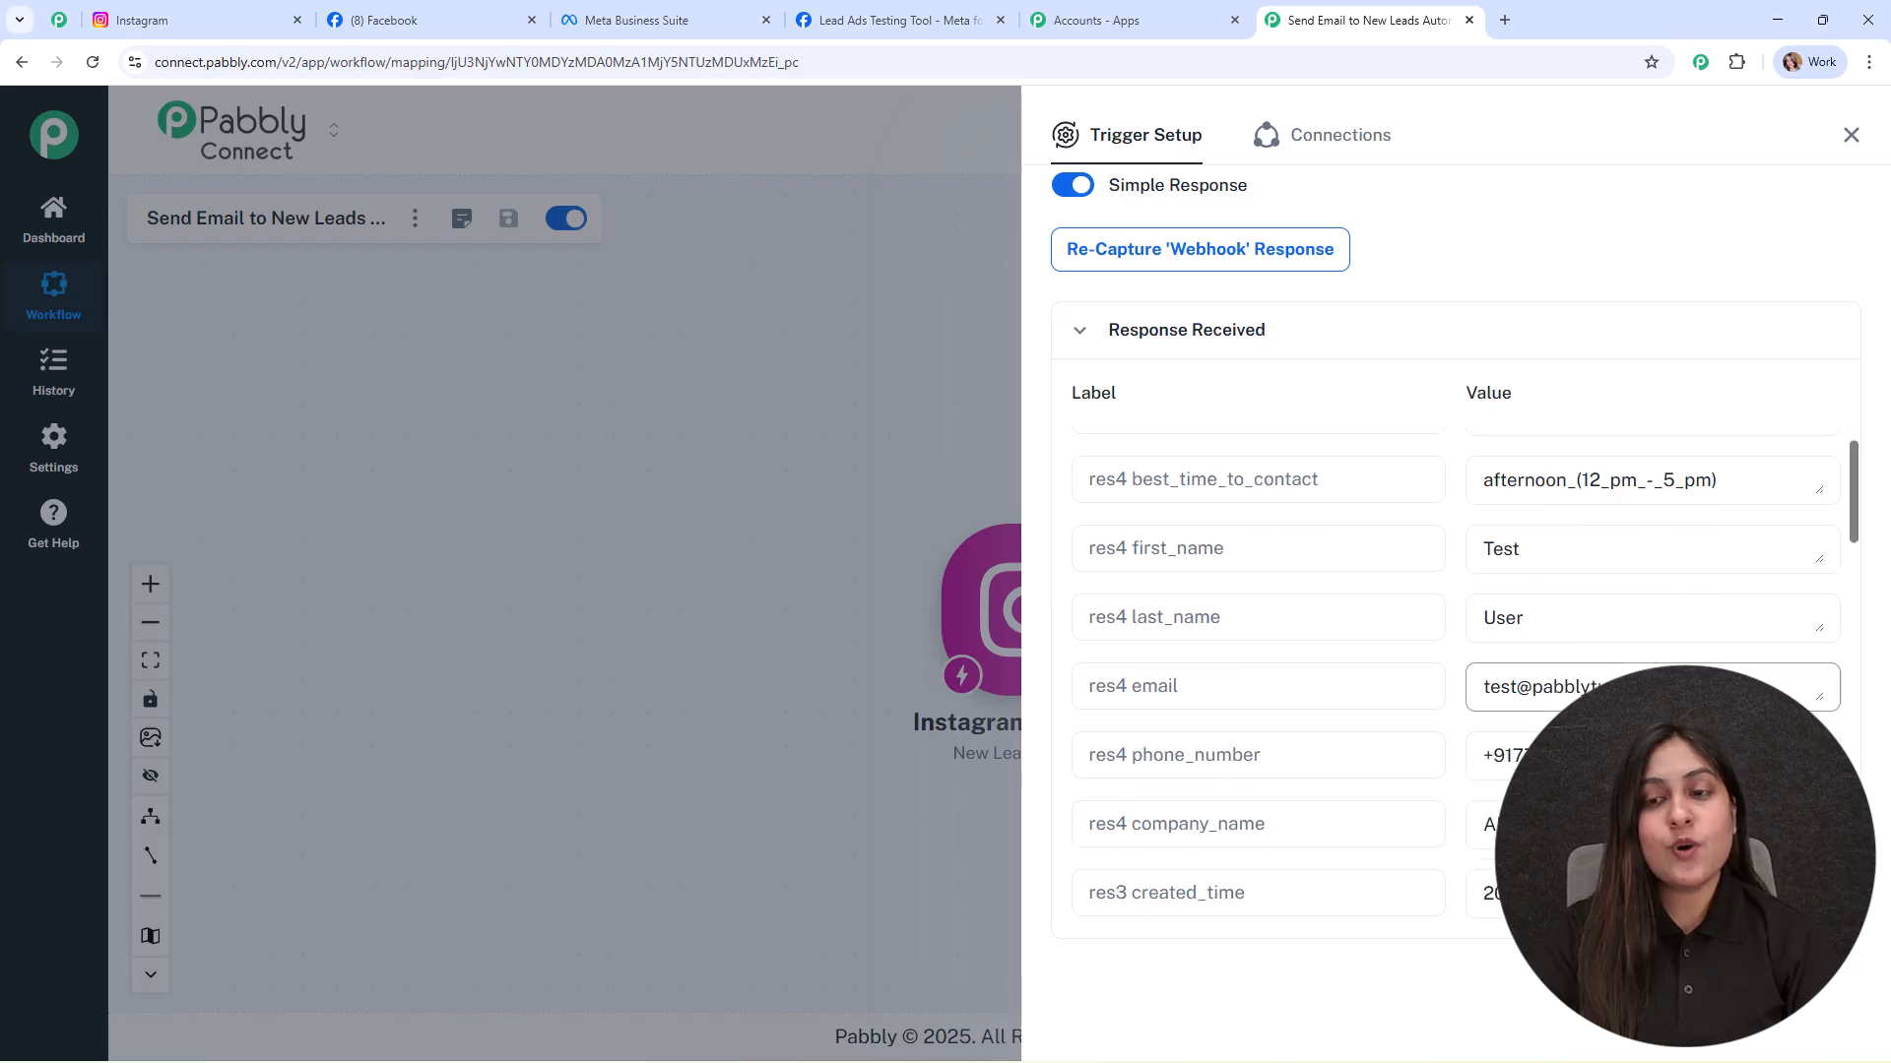
{"action": "scroll", "coordinate": [1674, 551], "scroll_direction": "down", "scroll_amount": 2}
{"action": "left_click", "coordinate": [1850, 135]}
{"action": "left_click_drag", "start_coordinate": [1000, 650], "coordinate": [607, 471]}
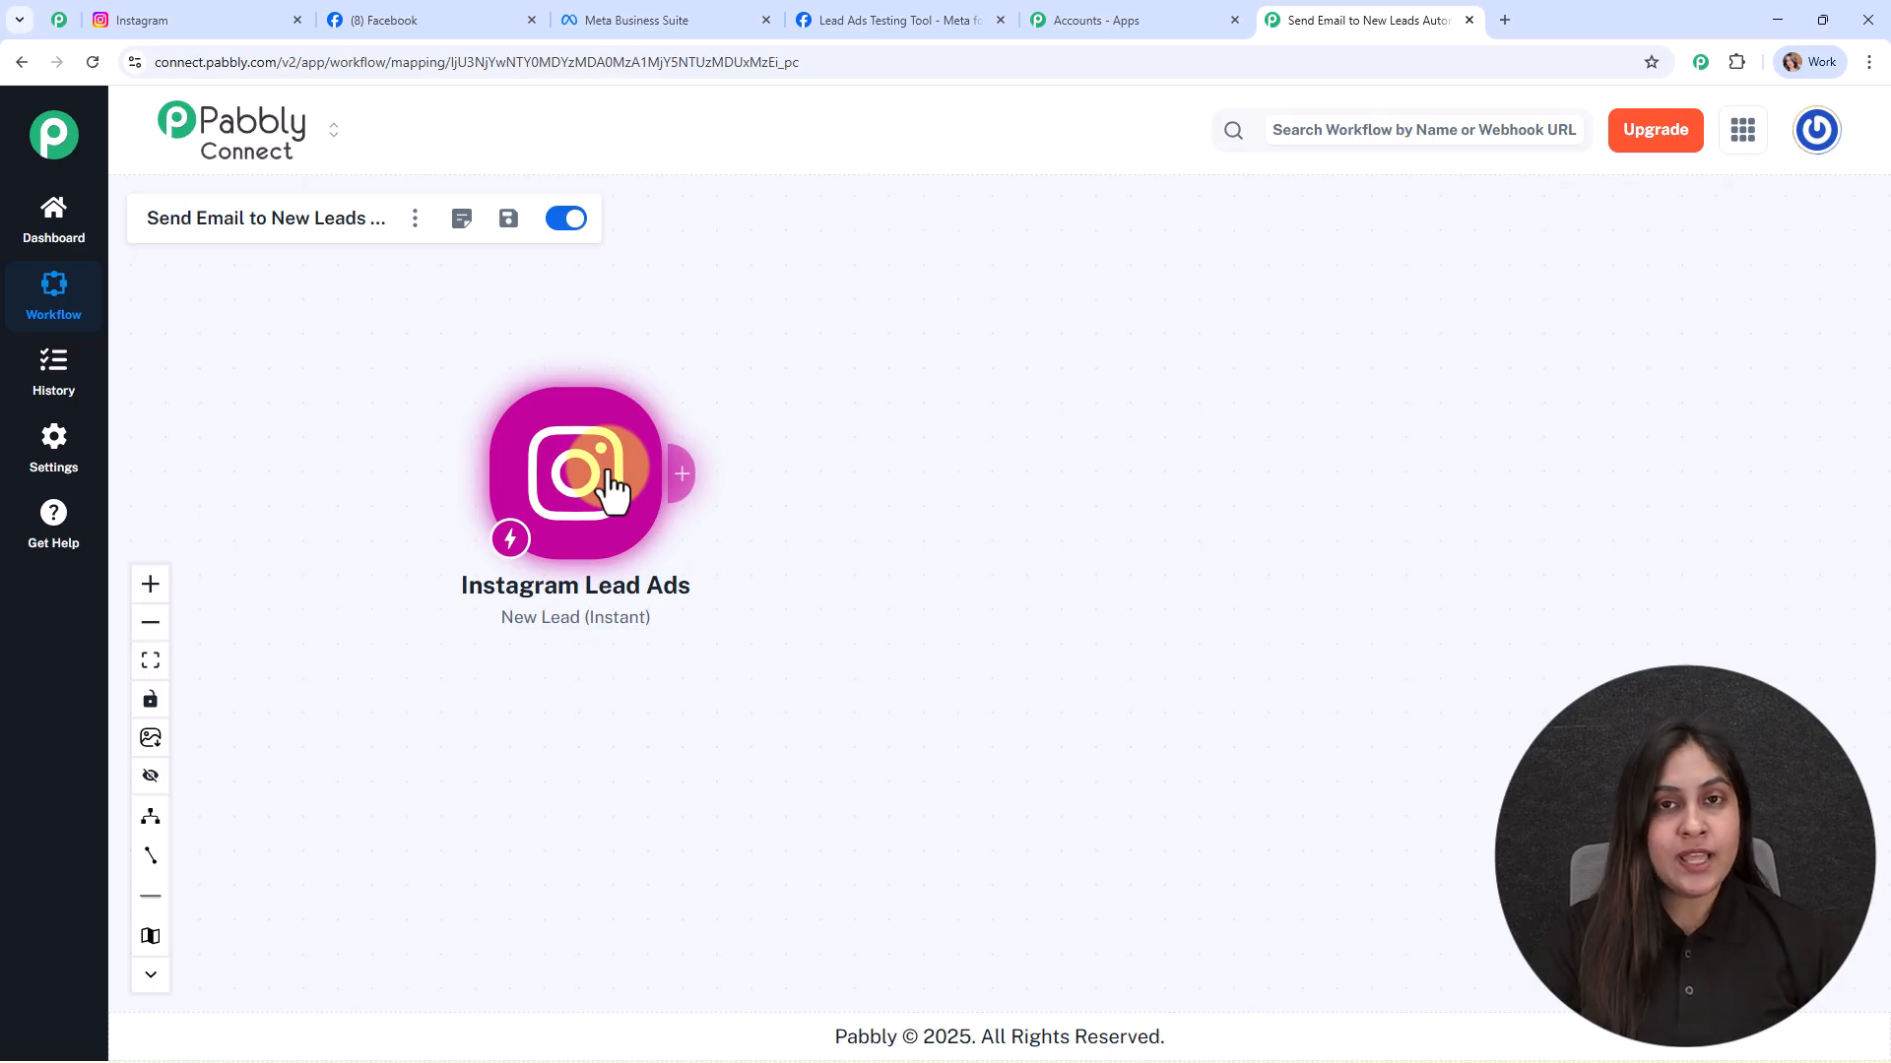
Step: Add a Gmail action after the trigger with Send Email as the event
{"action": "left_click", "coordinate": [679, 478]}
{"action": "type", "text": "g,"}
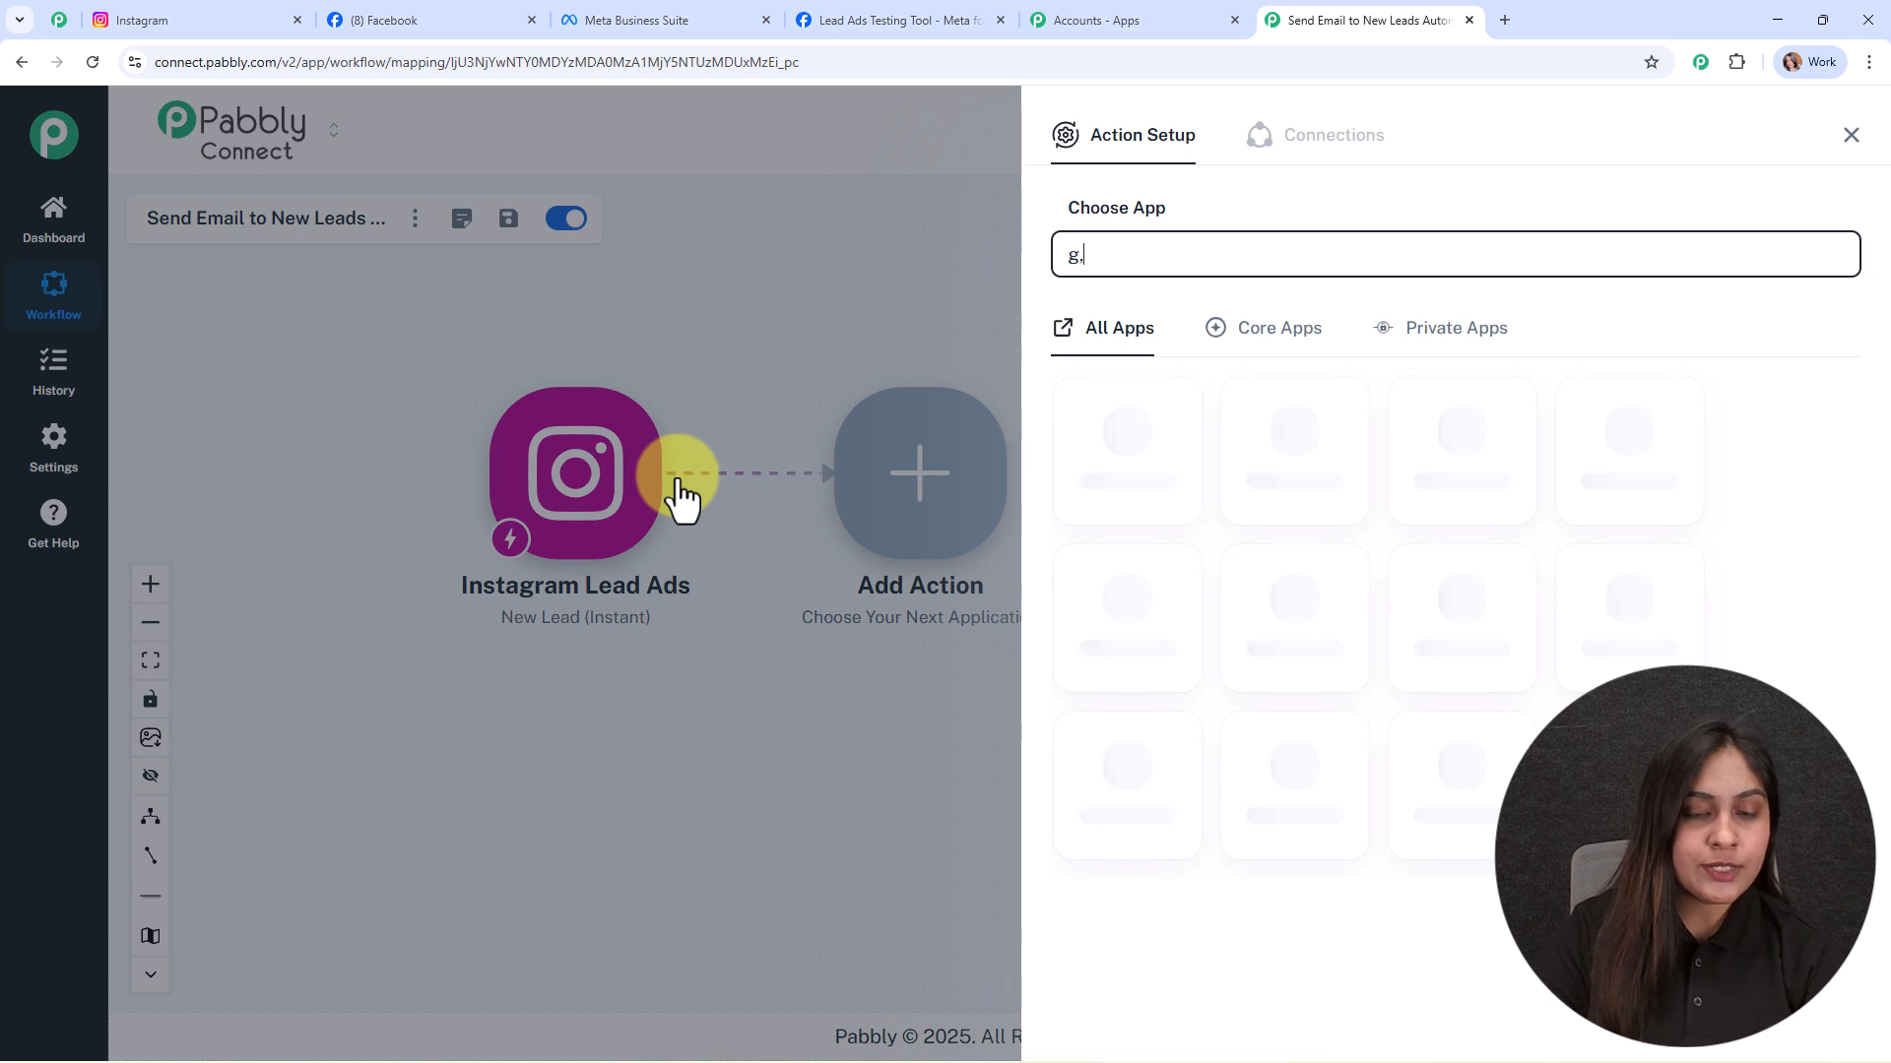
{"action": "key", "text": "BackSpace"}
{"action": "type", "text": "ma"}
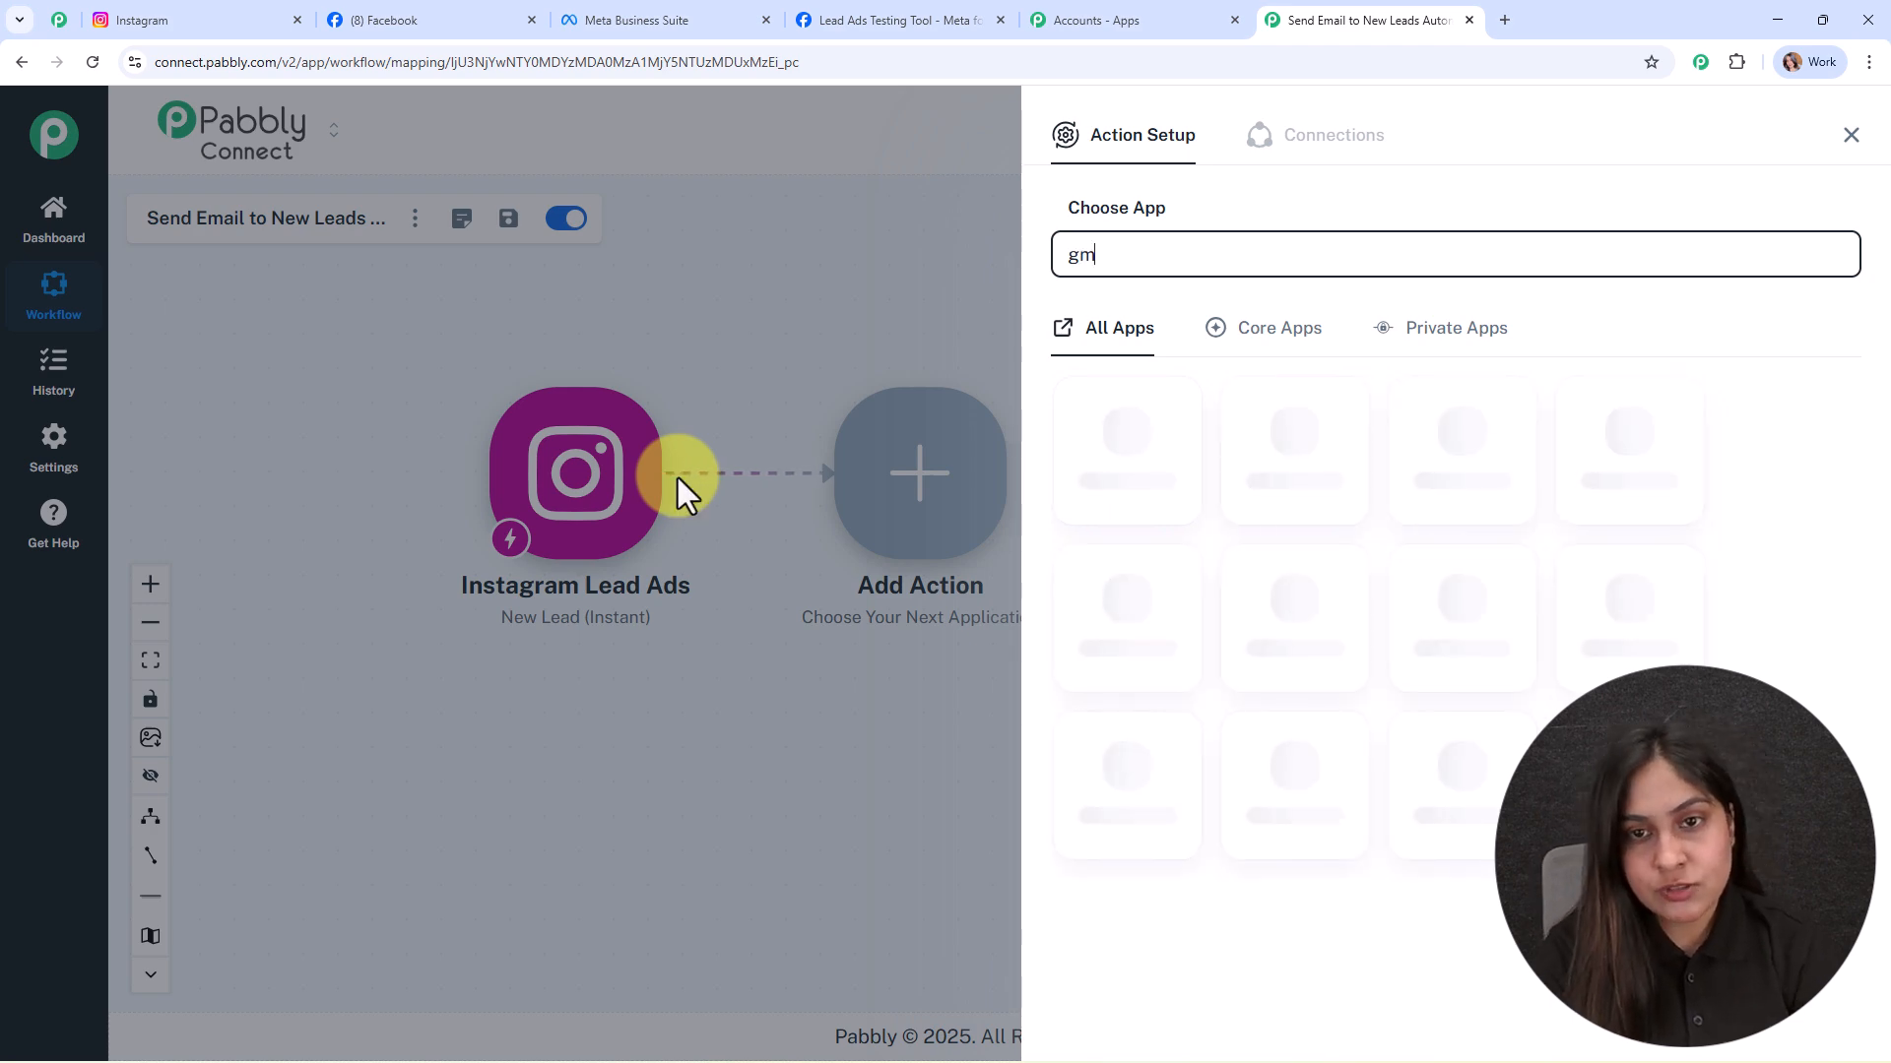
{"action": "left_click", "coordinate": [1628, 443]}
{"action": "left_click", "coordinate": [1203, 371]}
{"action": "left_click", "coordinate": [1209, 426]}
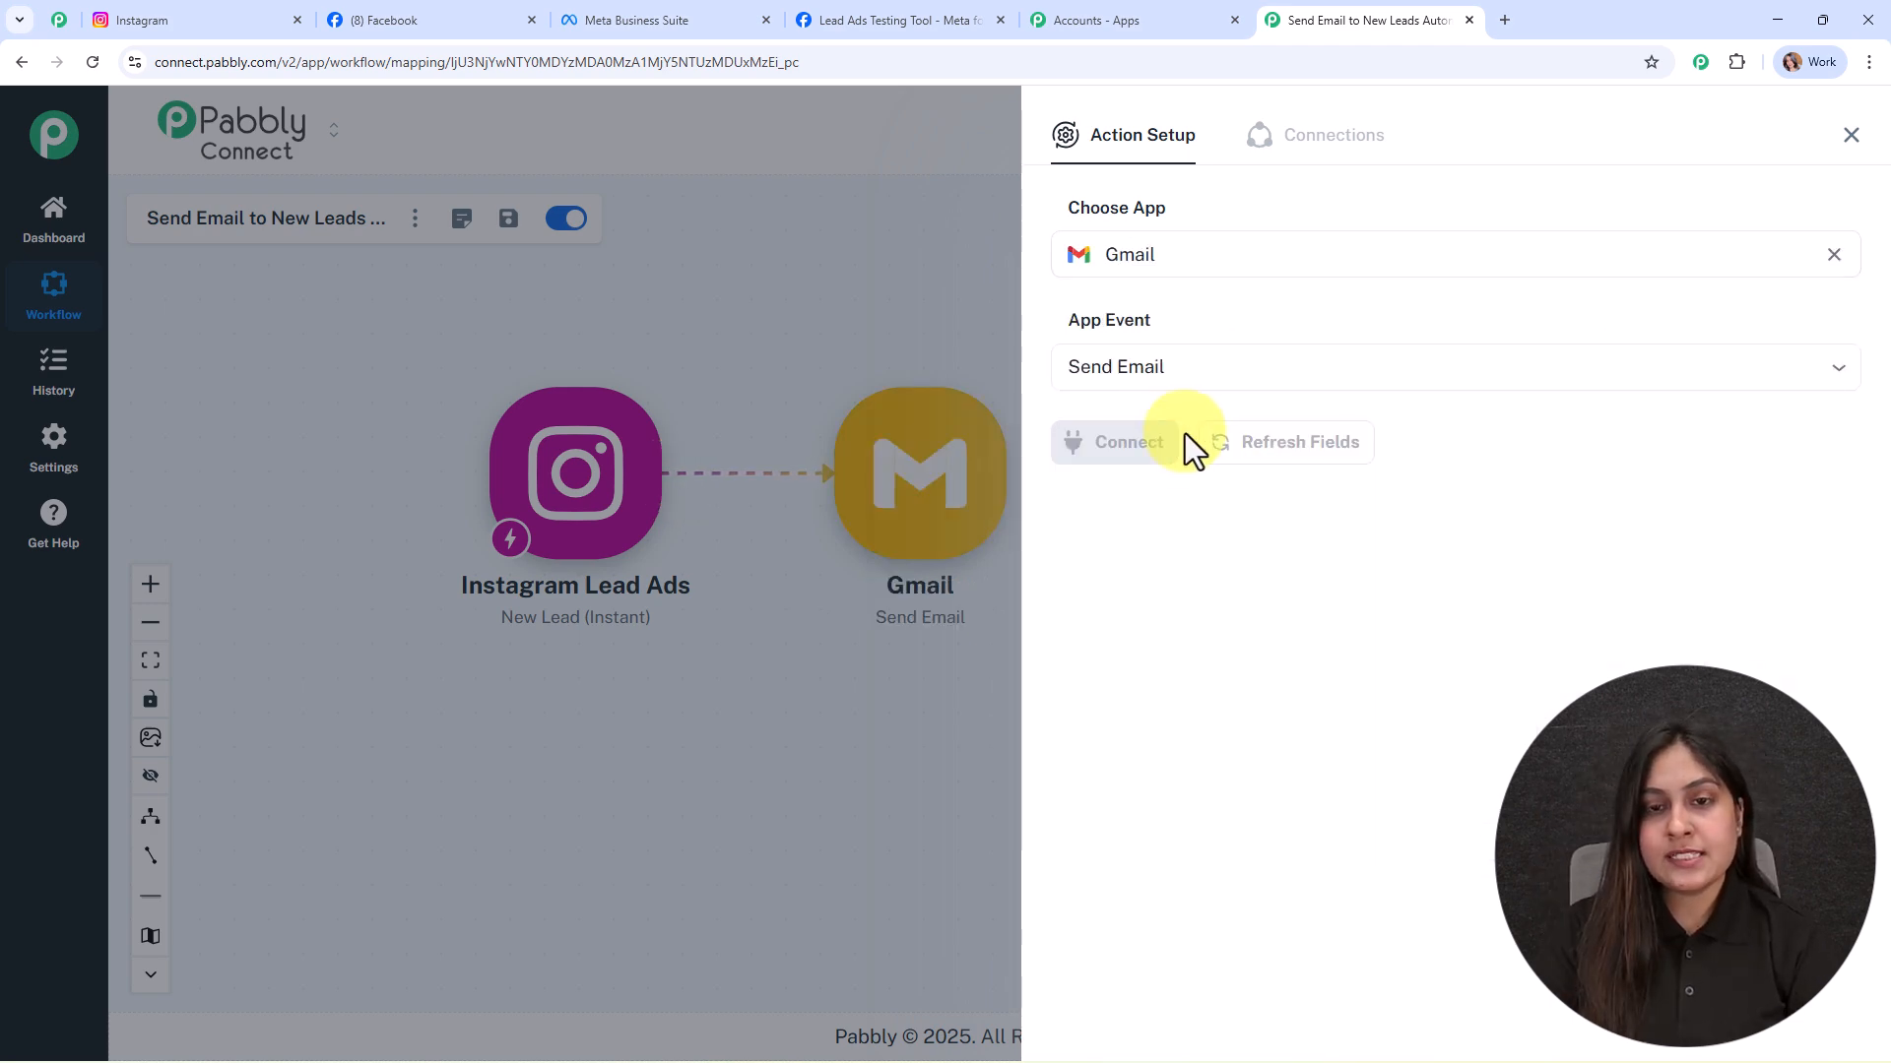
Step: Create a new Gmail connection by signing in with Google and allowing Pabbly Connect access
{"action": "left_click", "coordinate": [1167, 443]}
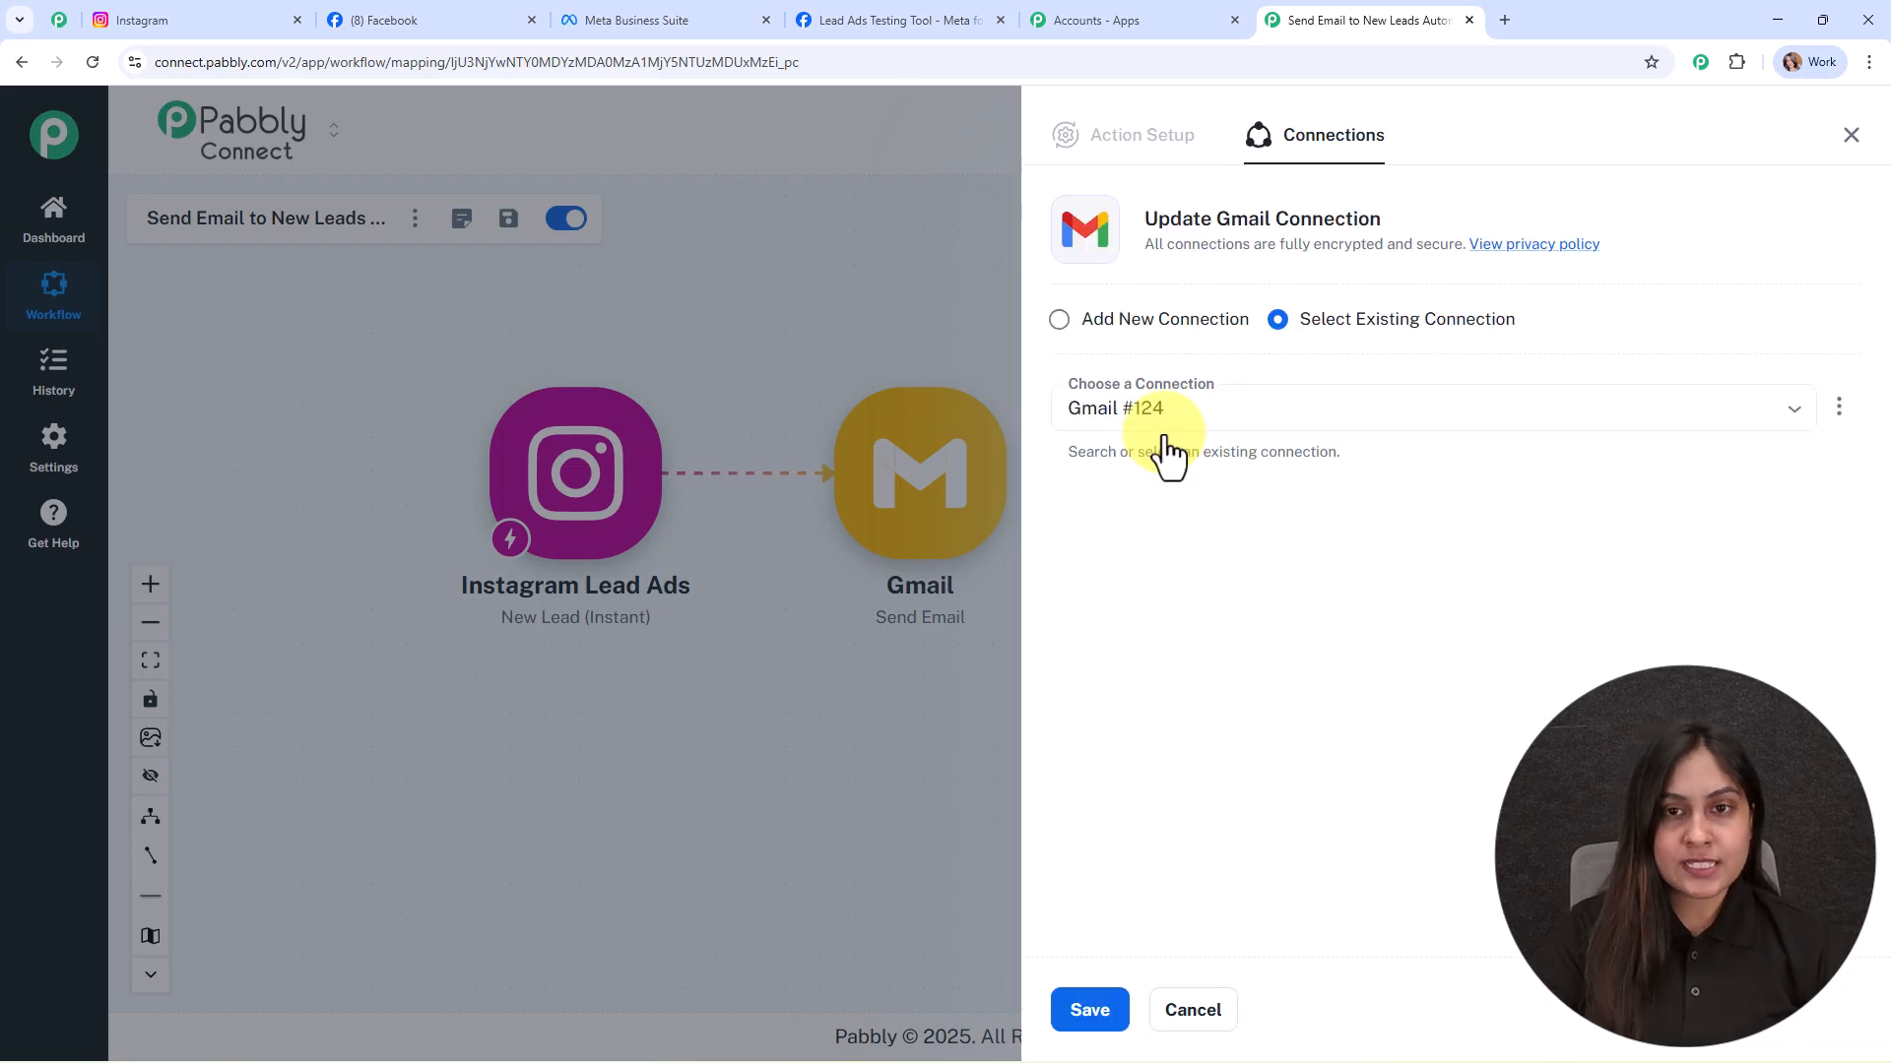
{"action": "left_click", "coordinate": [1142, 339]}
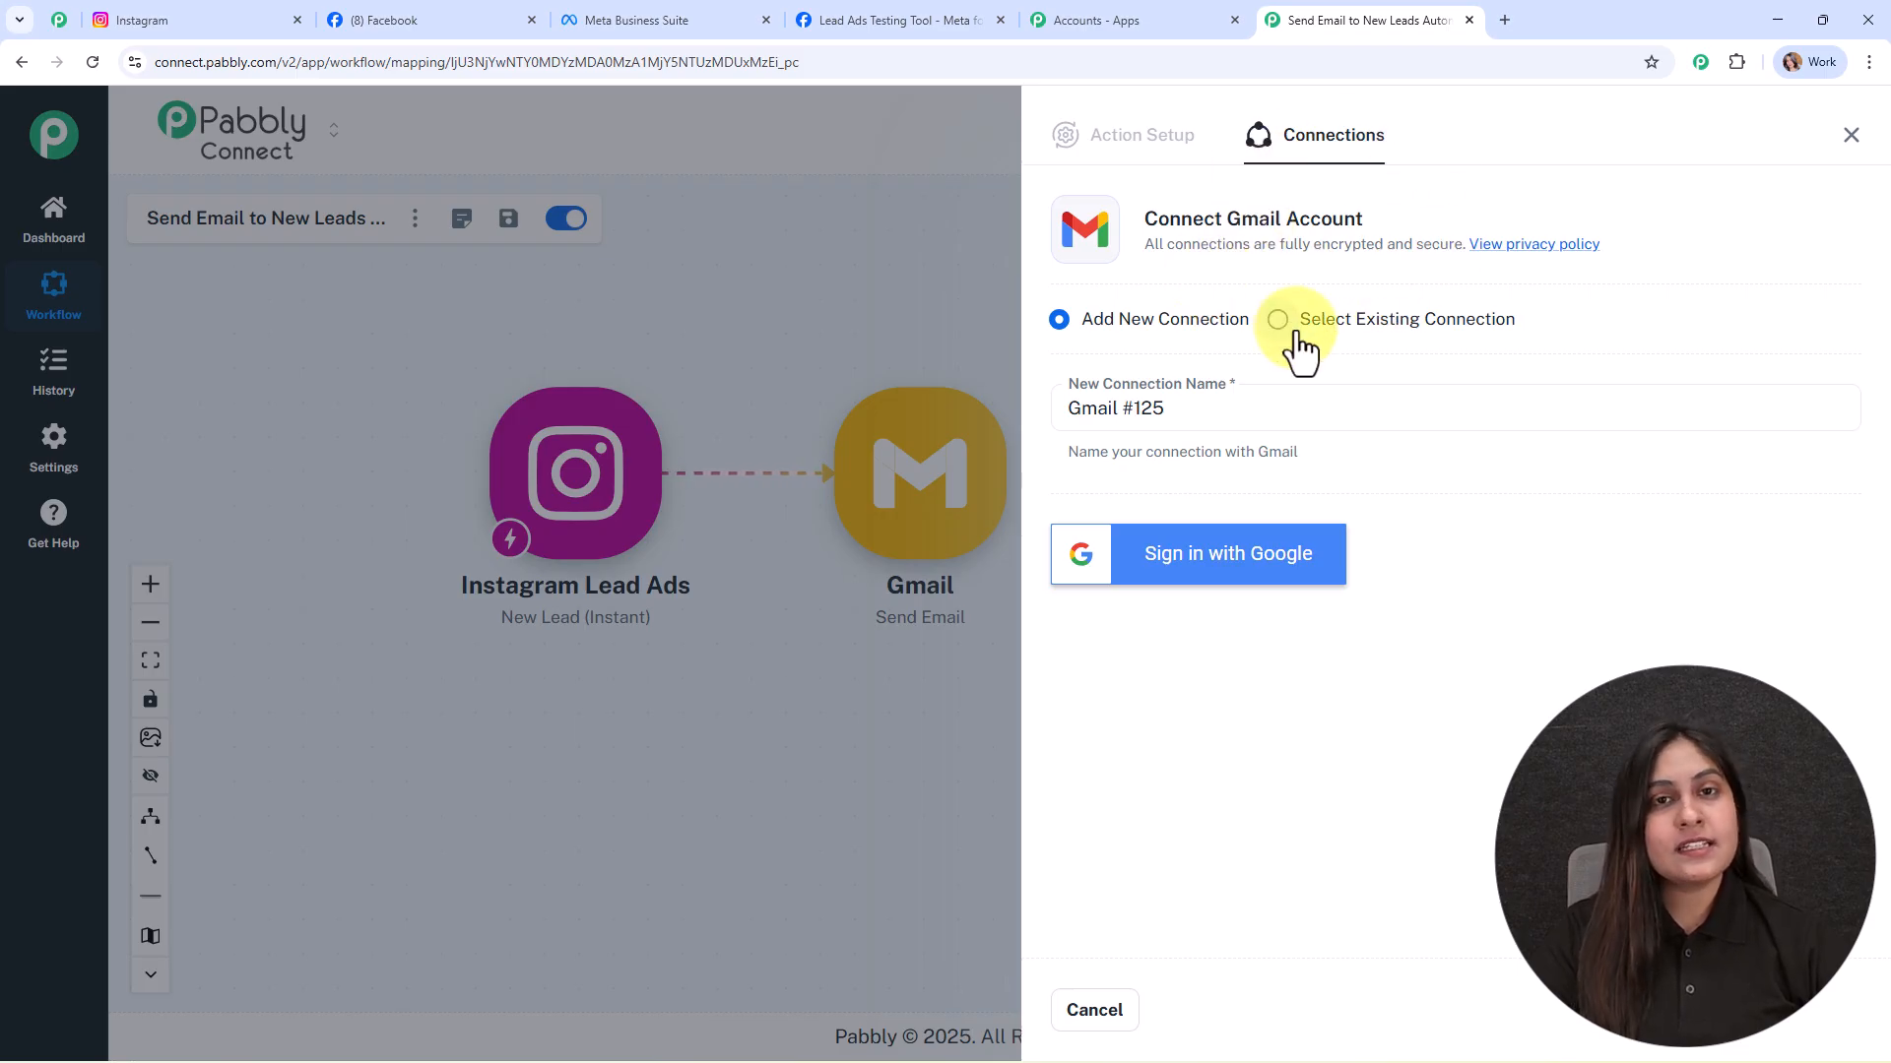
{"action": "left_click", "coordinate": [1224, 549]}
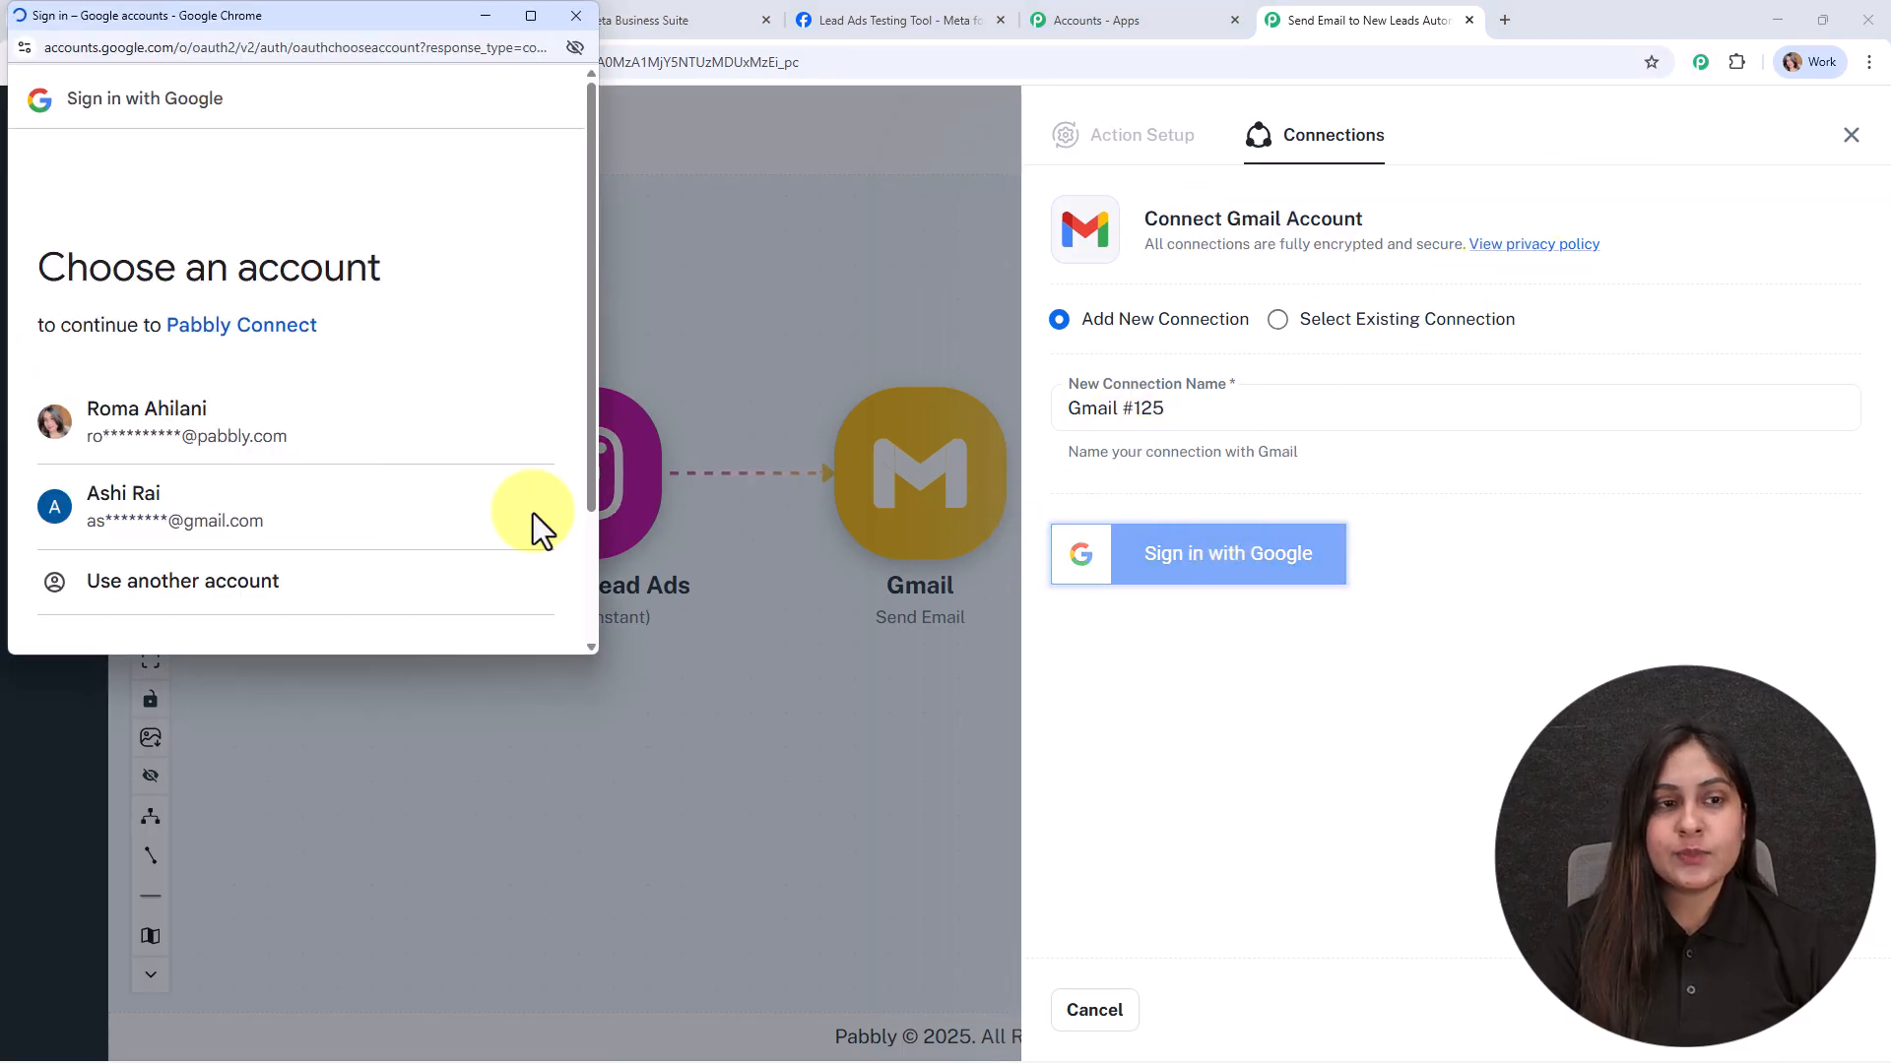
{"action": "left_click", "coordinate": [143, 431]}
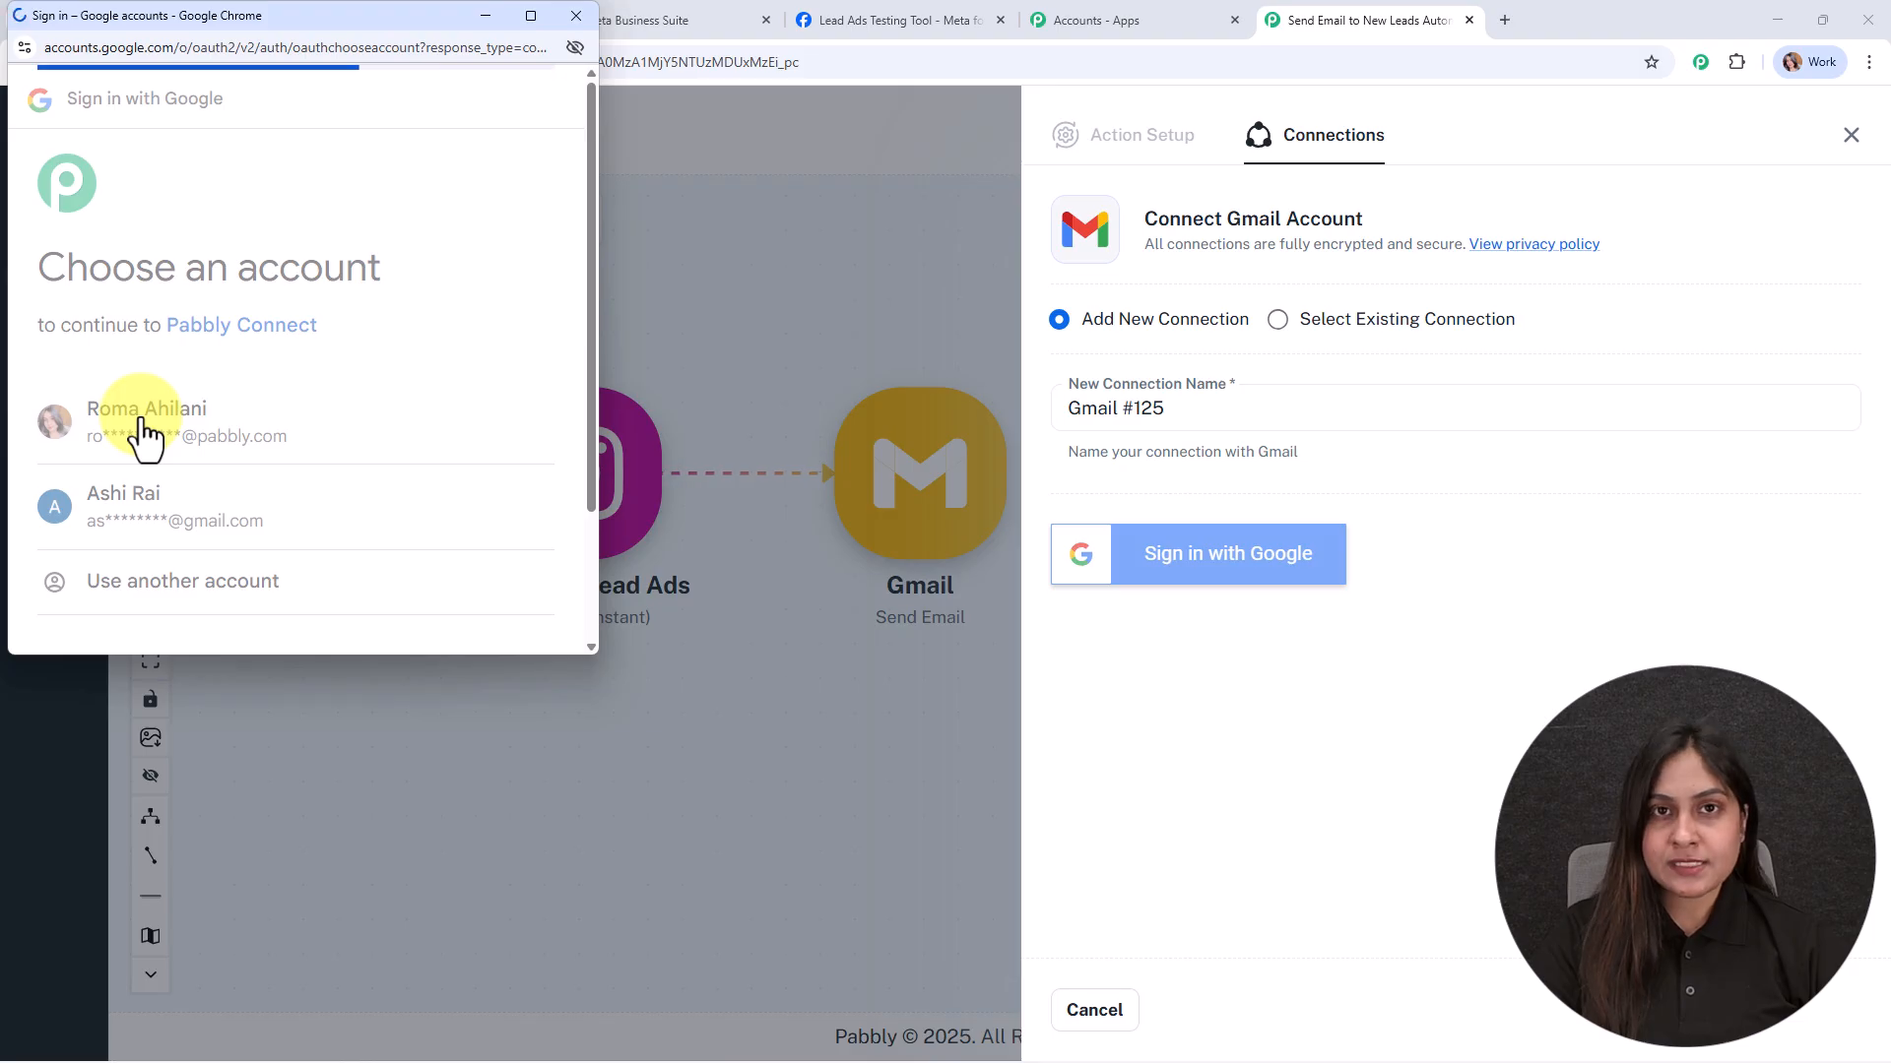
{"action": "scroll", "coordinate": [423, 473], "scroll_direction": "down", "scroll_amount": 5}
{"action": "left_click", "coordinate": [459, 543]}
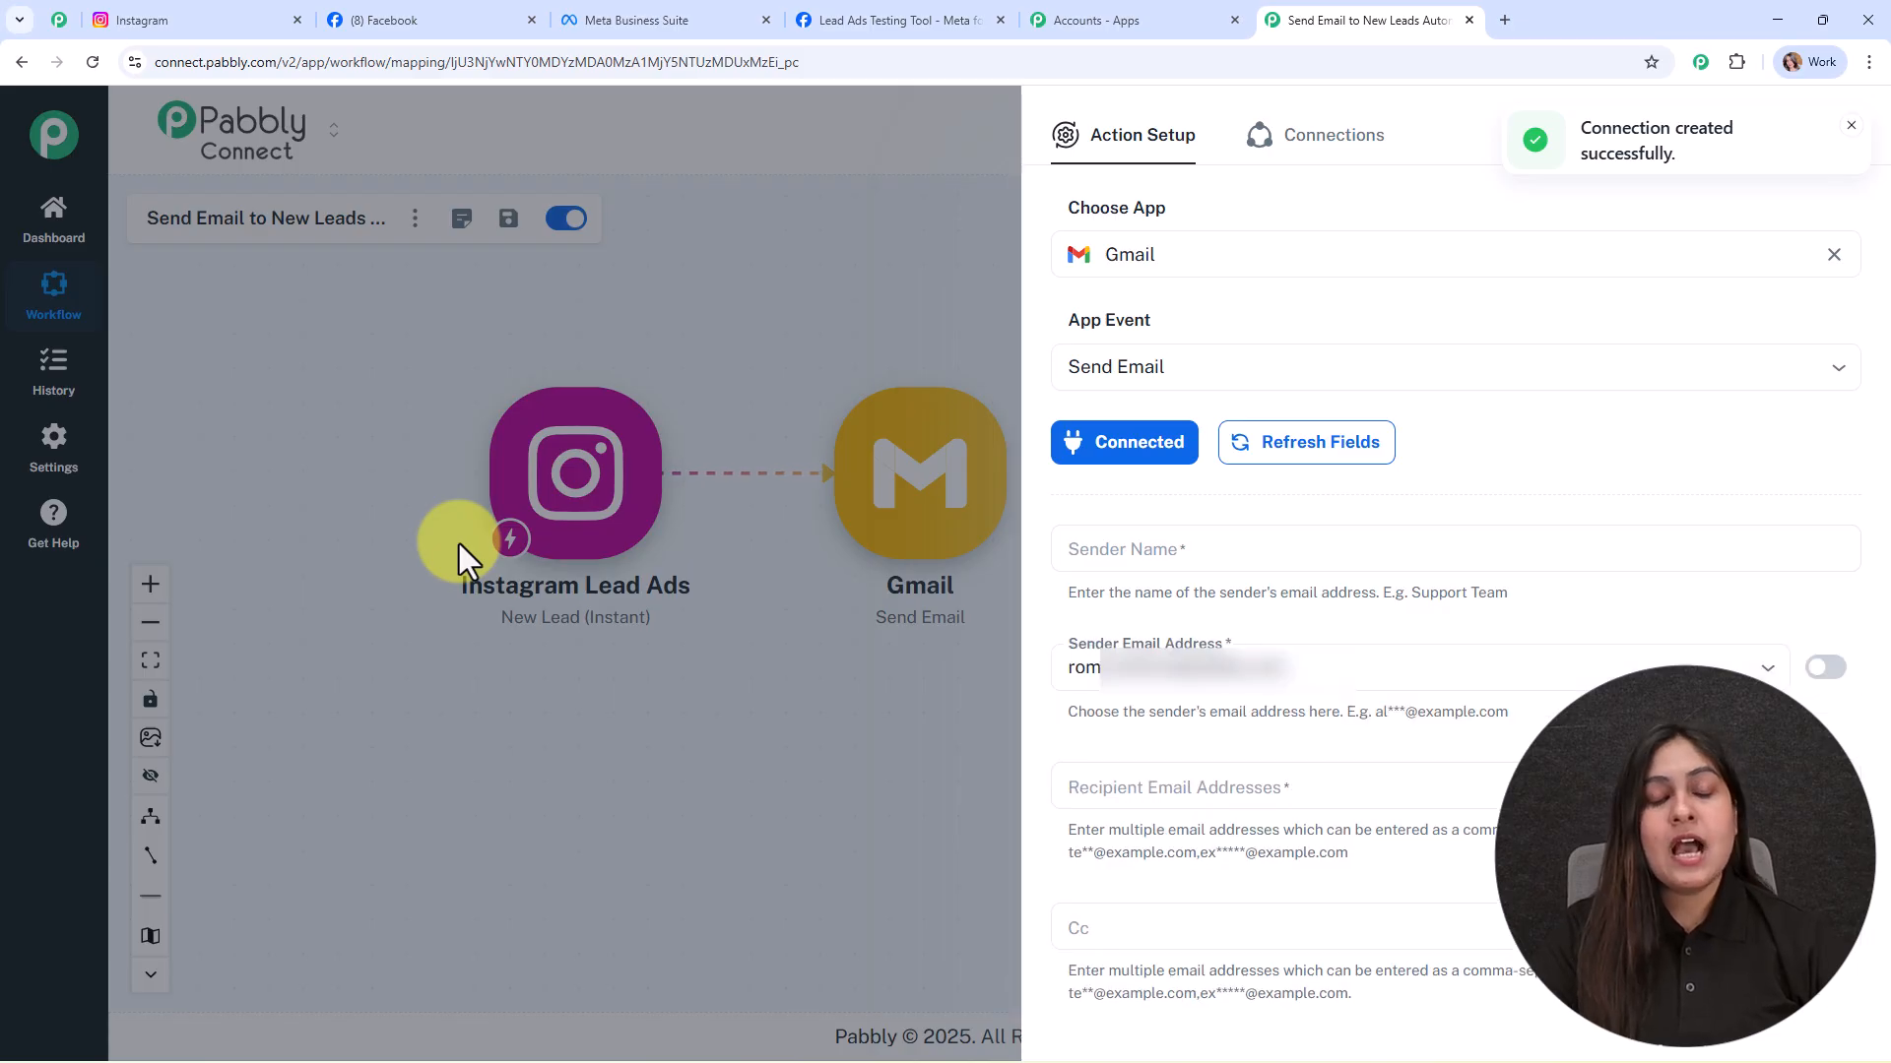
Step: Set the sender name to Digital Dynamics and map the lead's email as the recipient
{"action": "left_click", "coordinate": [1093, 546]}
{"action": "type", "text": "Dis"}
{"action": "type", "text": "ita"}
{"action": "type", "text": "l Dy"}
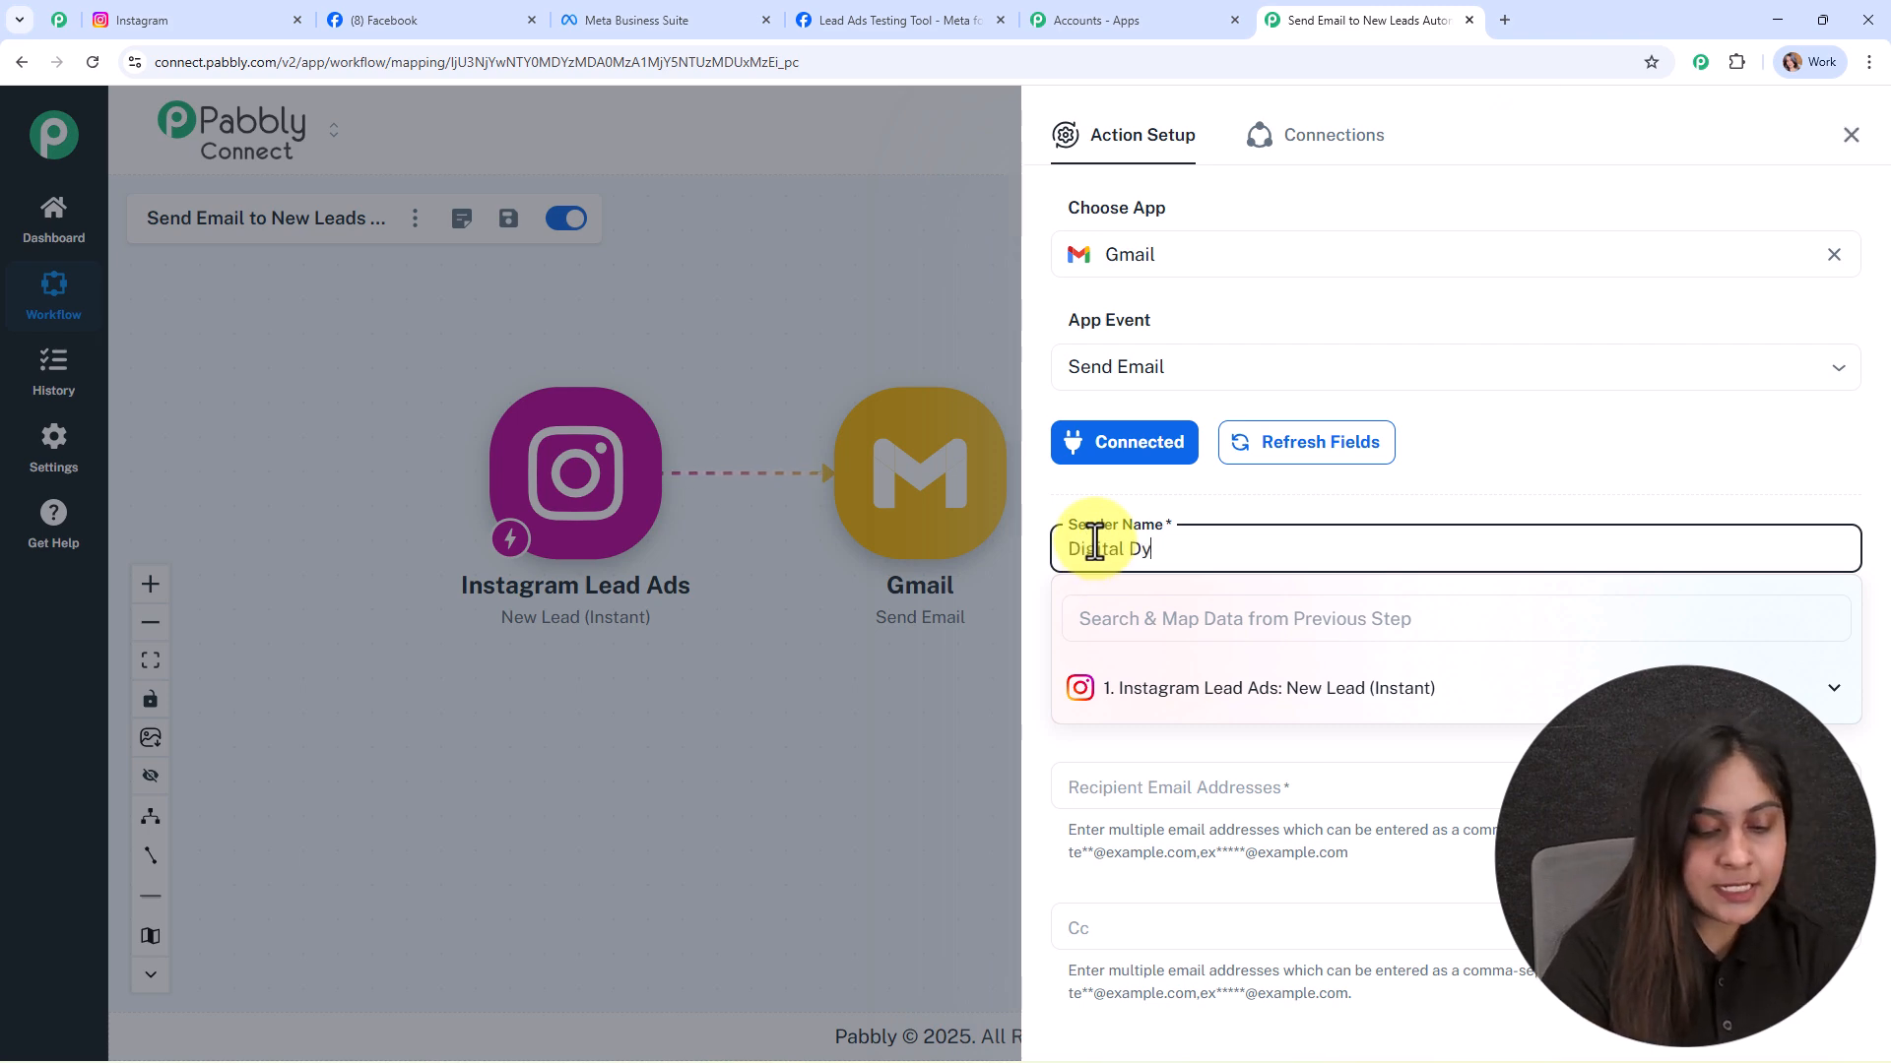
{"action": "type", "text": "namics"}
{"action": "left_click", "coordinate": [1160, 502]}
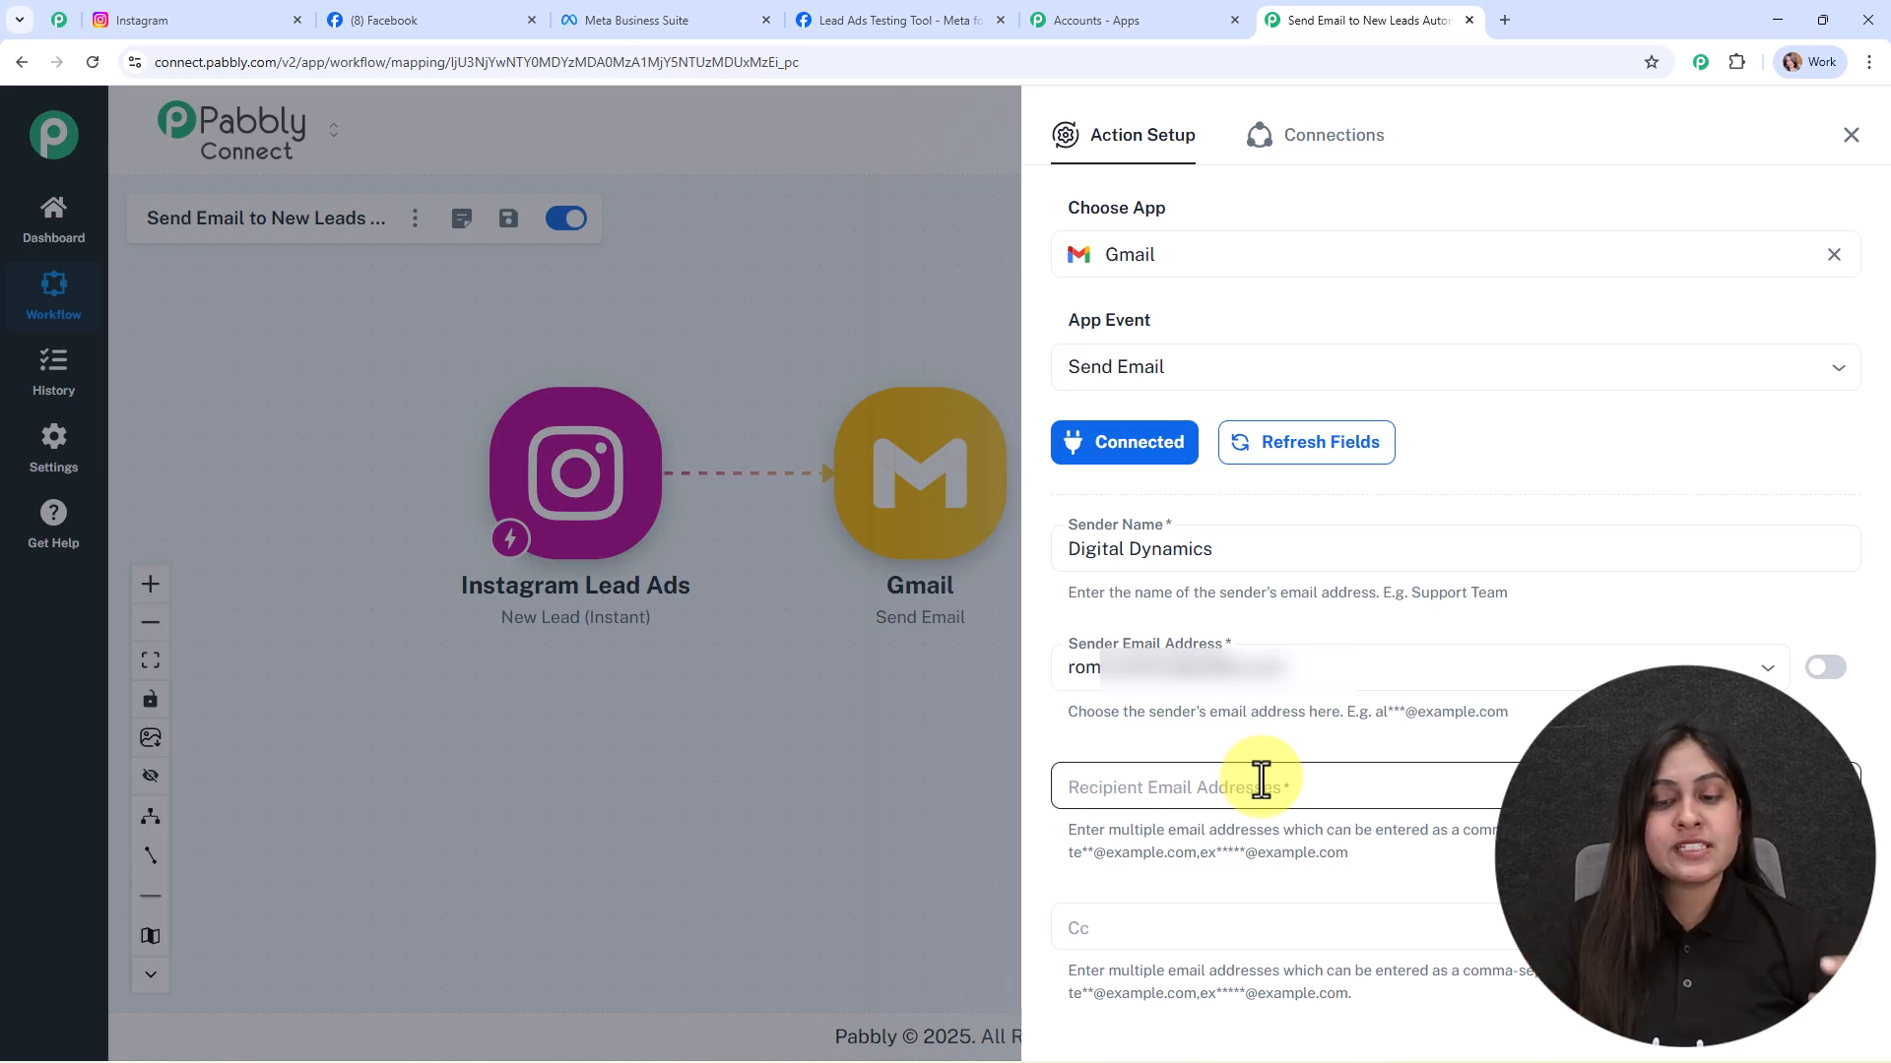
{"action": "left_click", "coordinate": [1262, 781]}
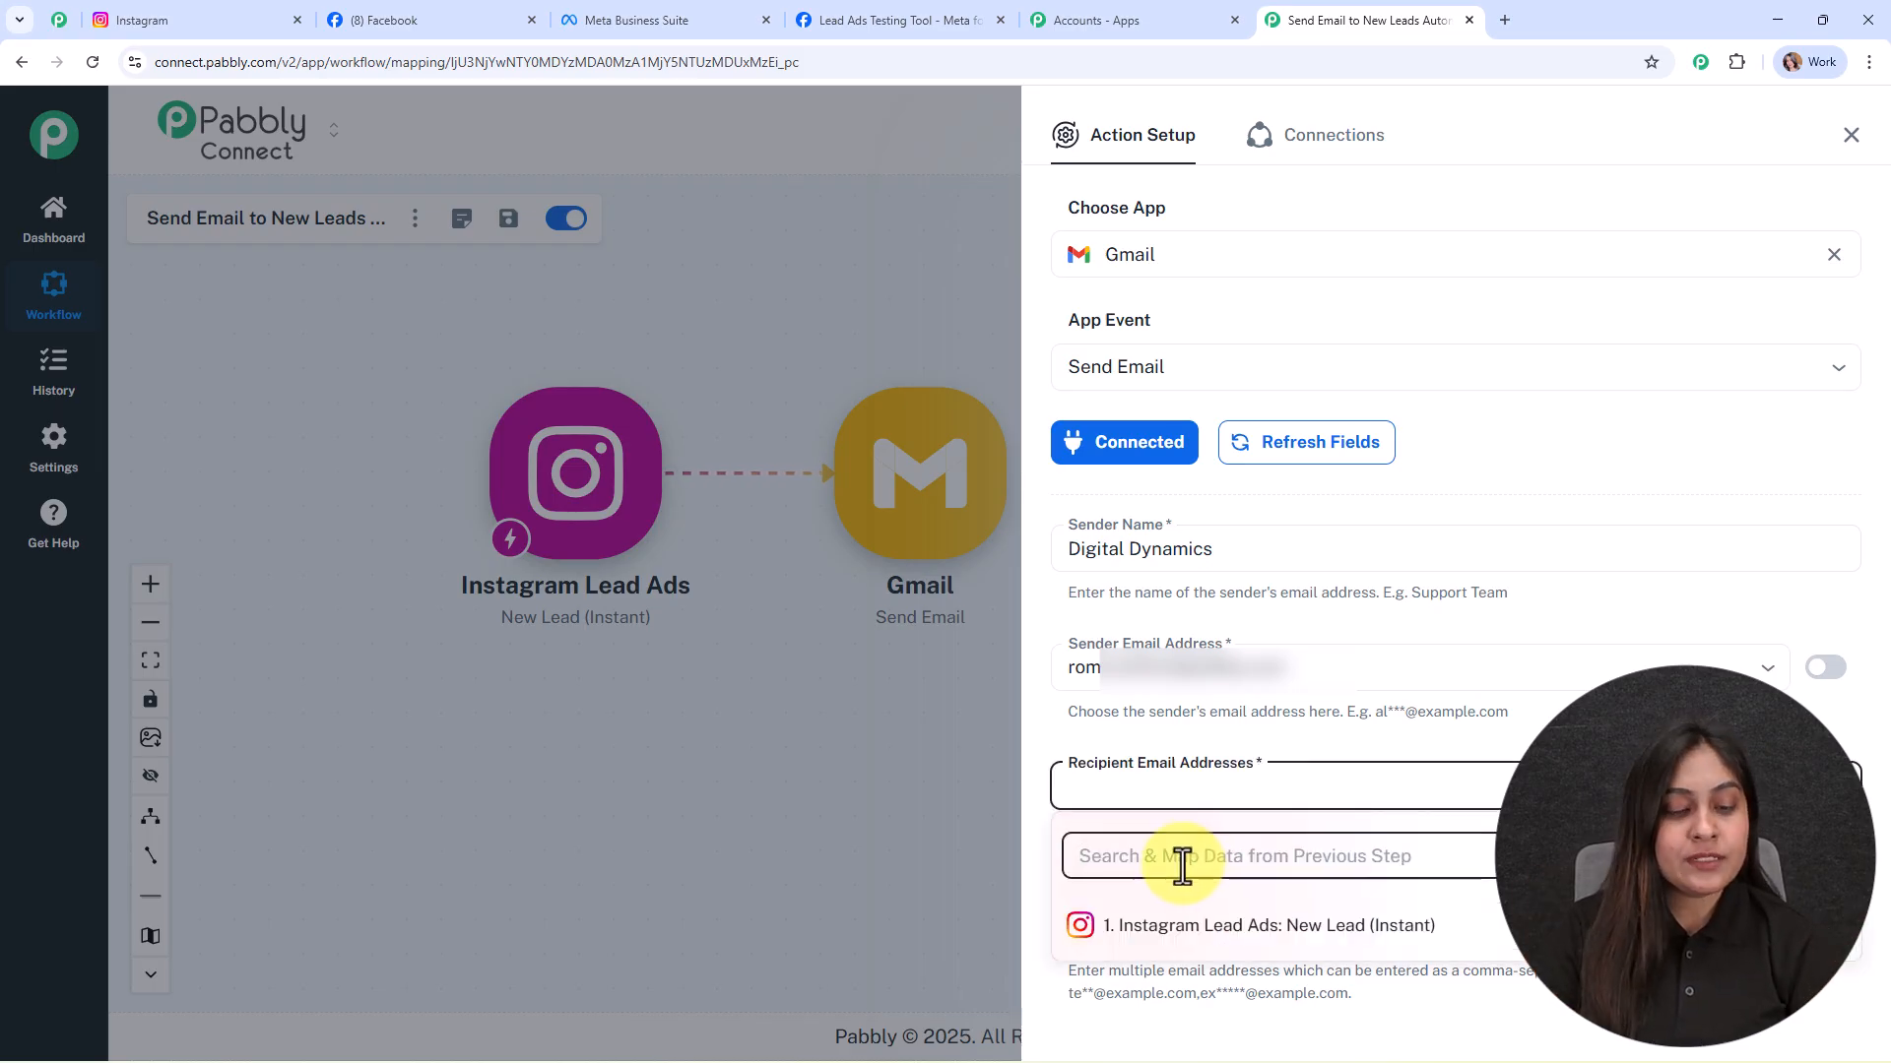
{"action": "type", "text": "al"}
{"action": "left_click", "coordinate": [1161, 969]}
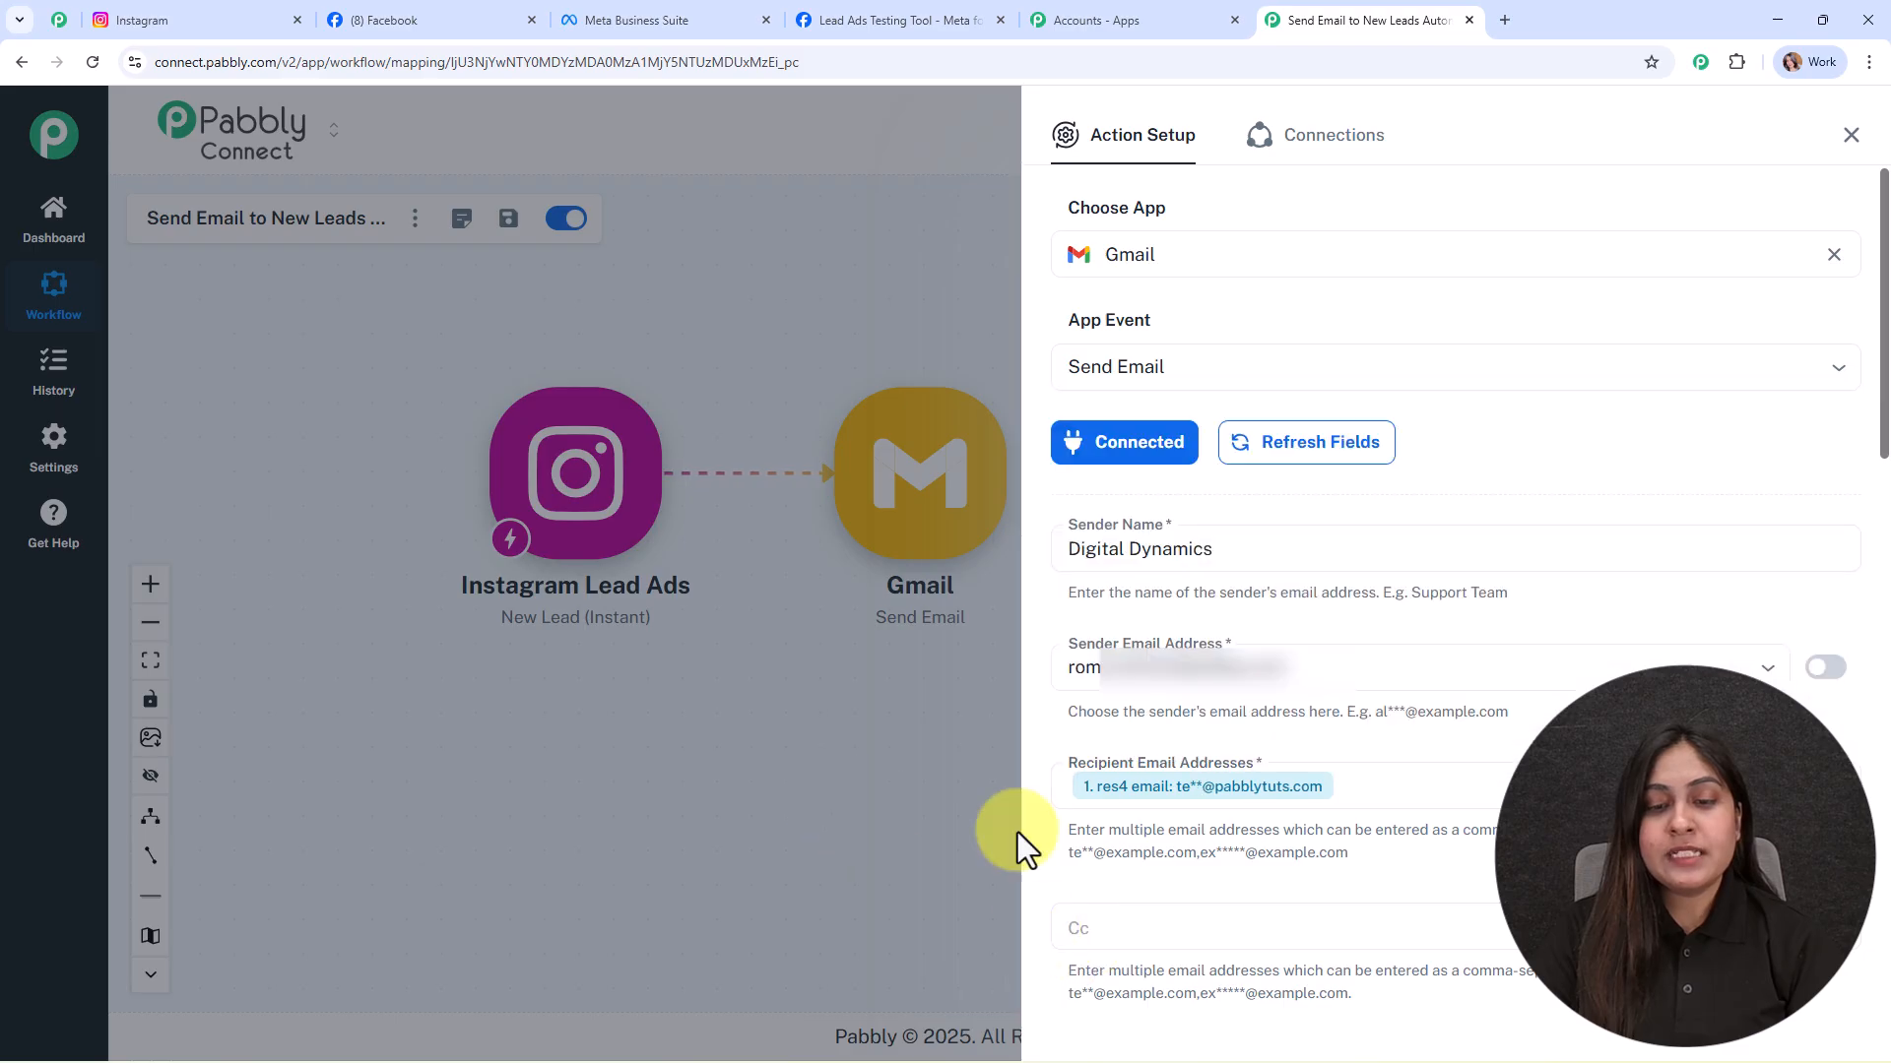
Step: Paste 'Thanks for Reaching Out to Digital Dynamics' as the email subject
{"action": "scroll", "coordinate": [1380, 848], "scroll_direction": "down", "scroll_amount": 8}
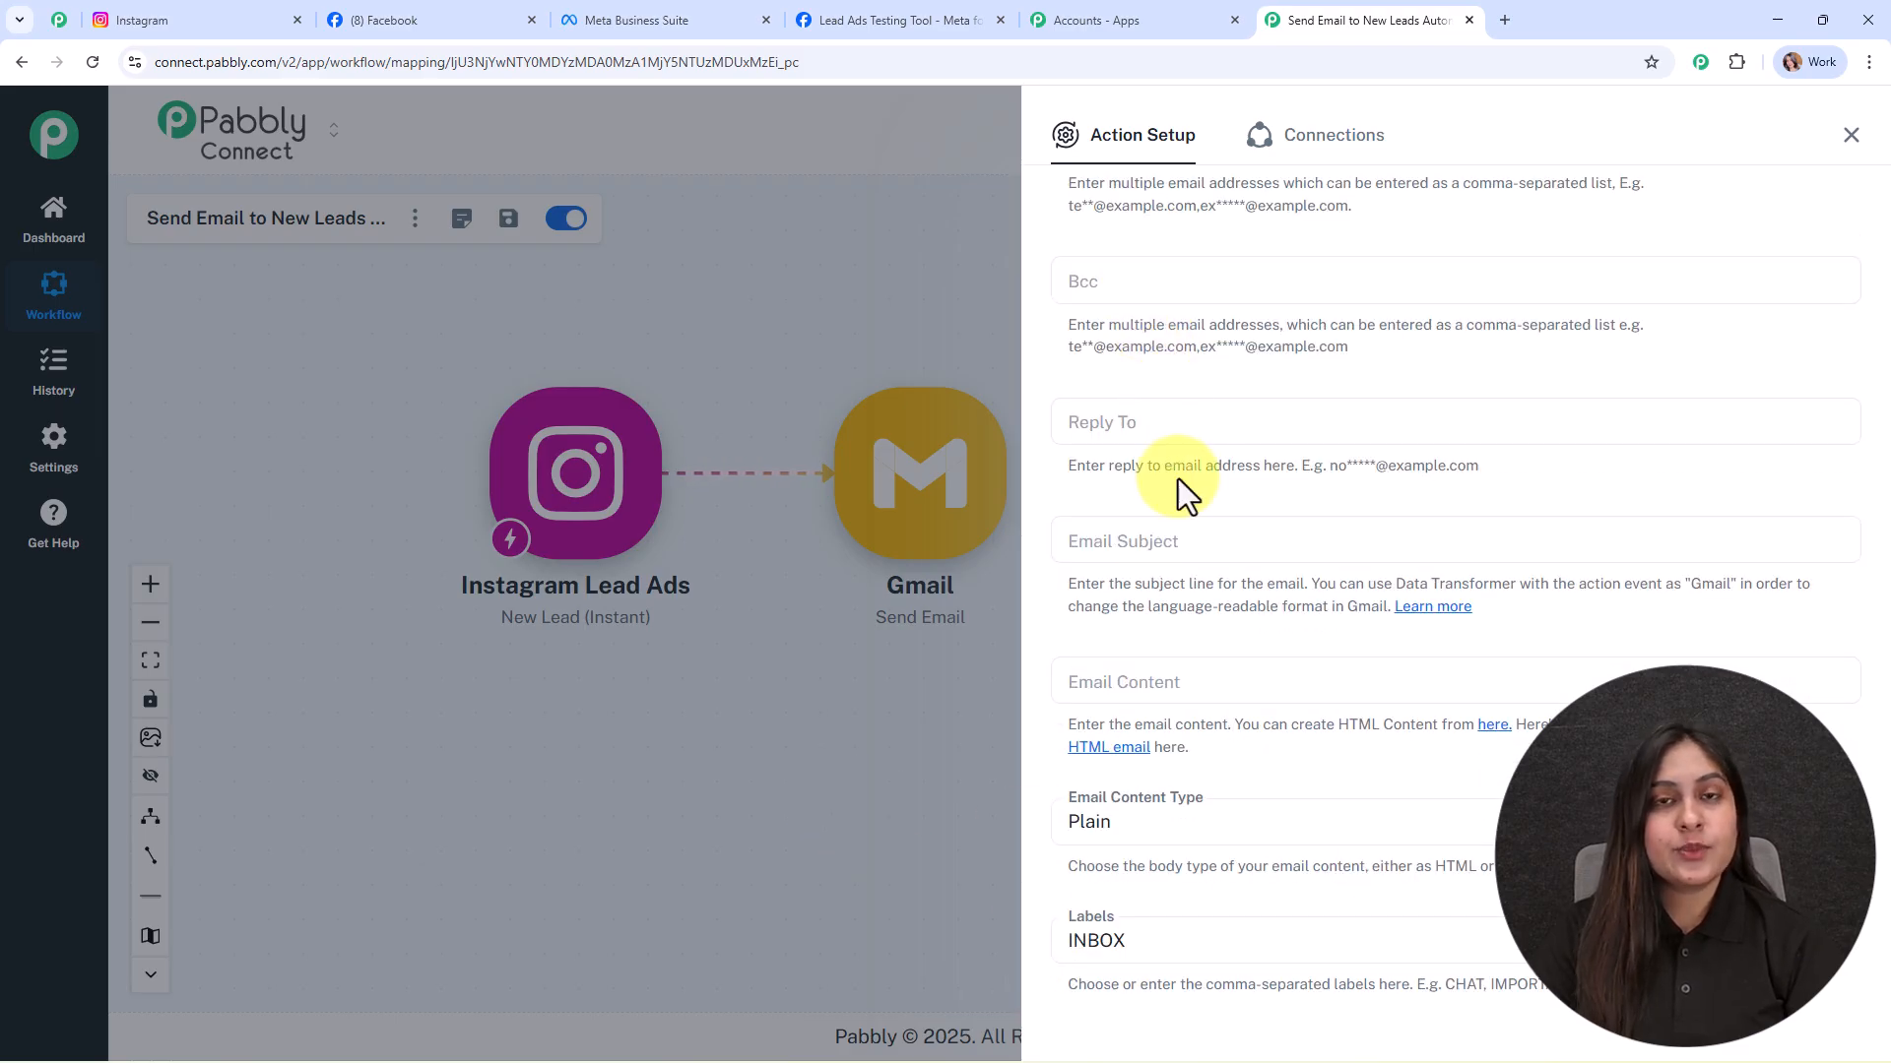
{"action": "scroll", "coordinate": [1177, 478], "scroll_direction": "down", "scroll_amount": 1}
{"action": "left_click", "coordinate": [1085, 443]}
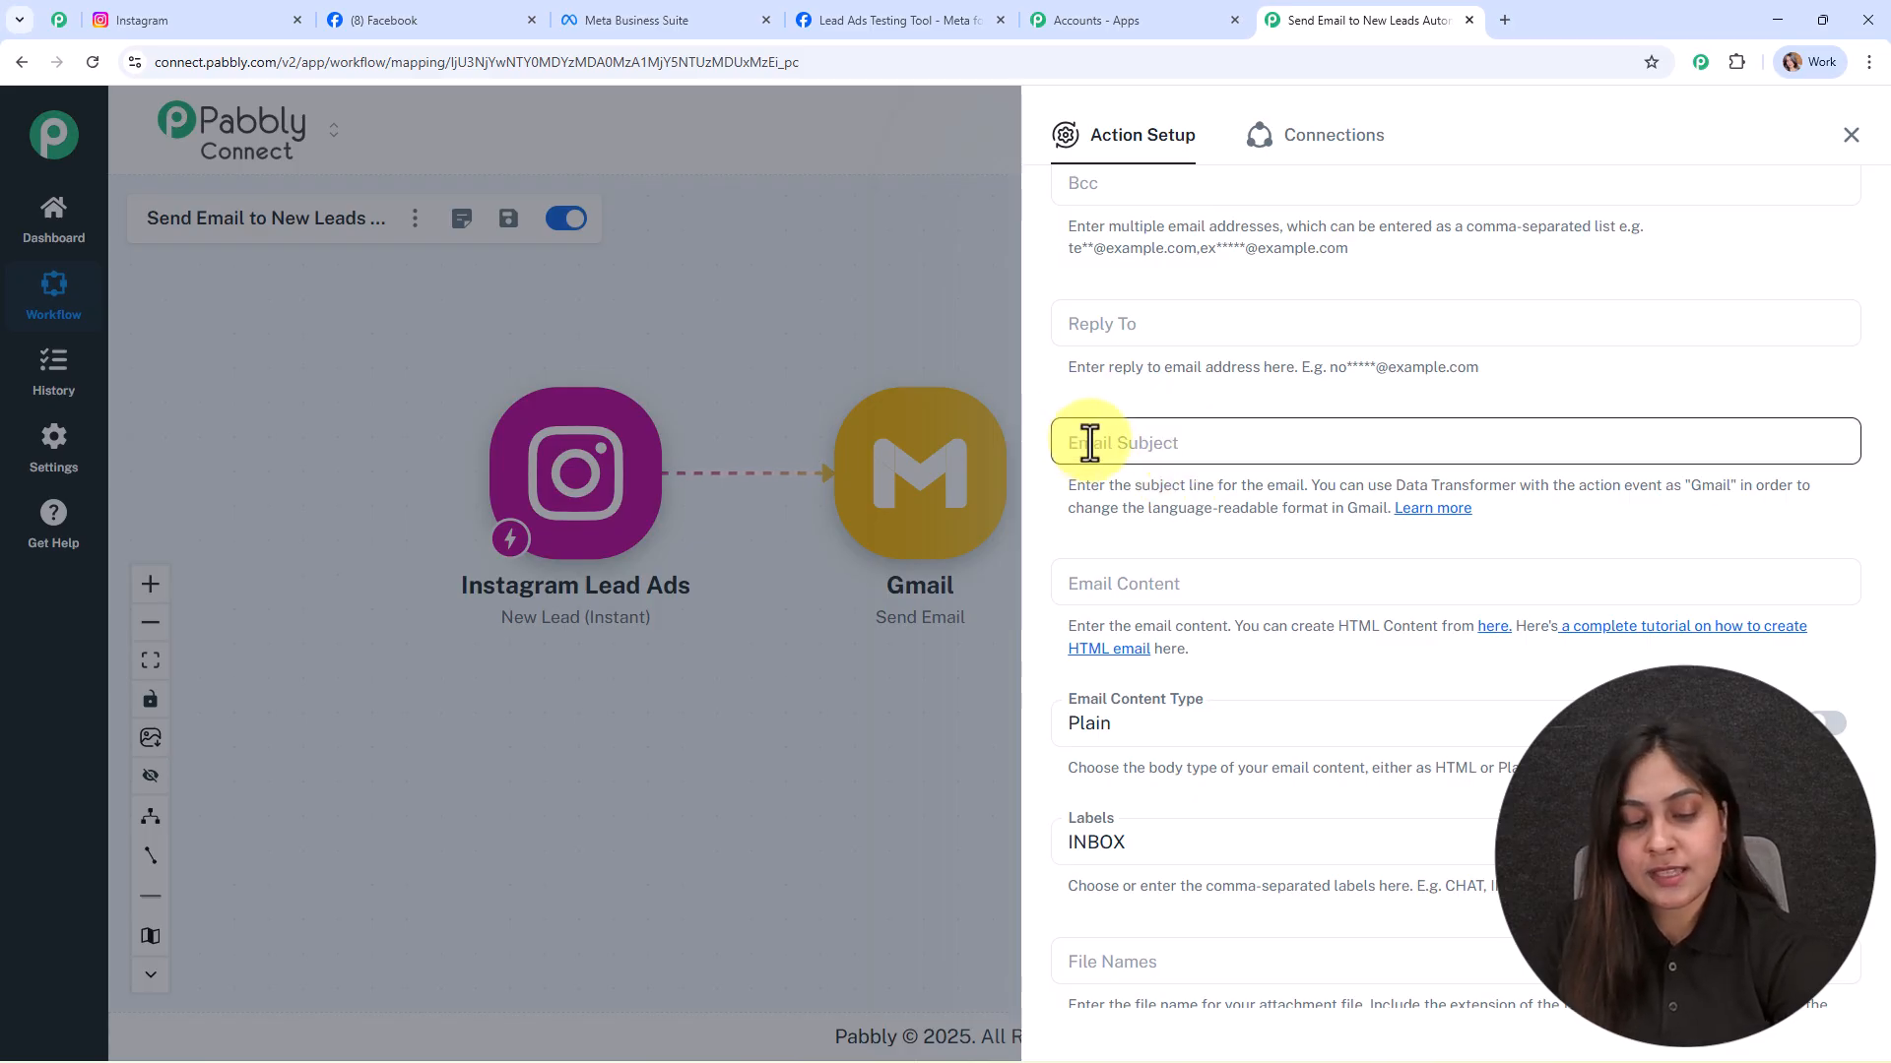
{"action": "type", "text": "Thanks for Reaching Out to Digital Dynamics"}
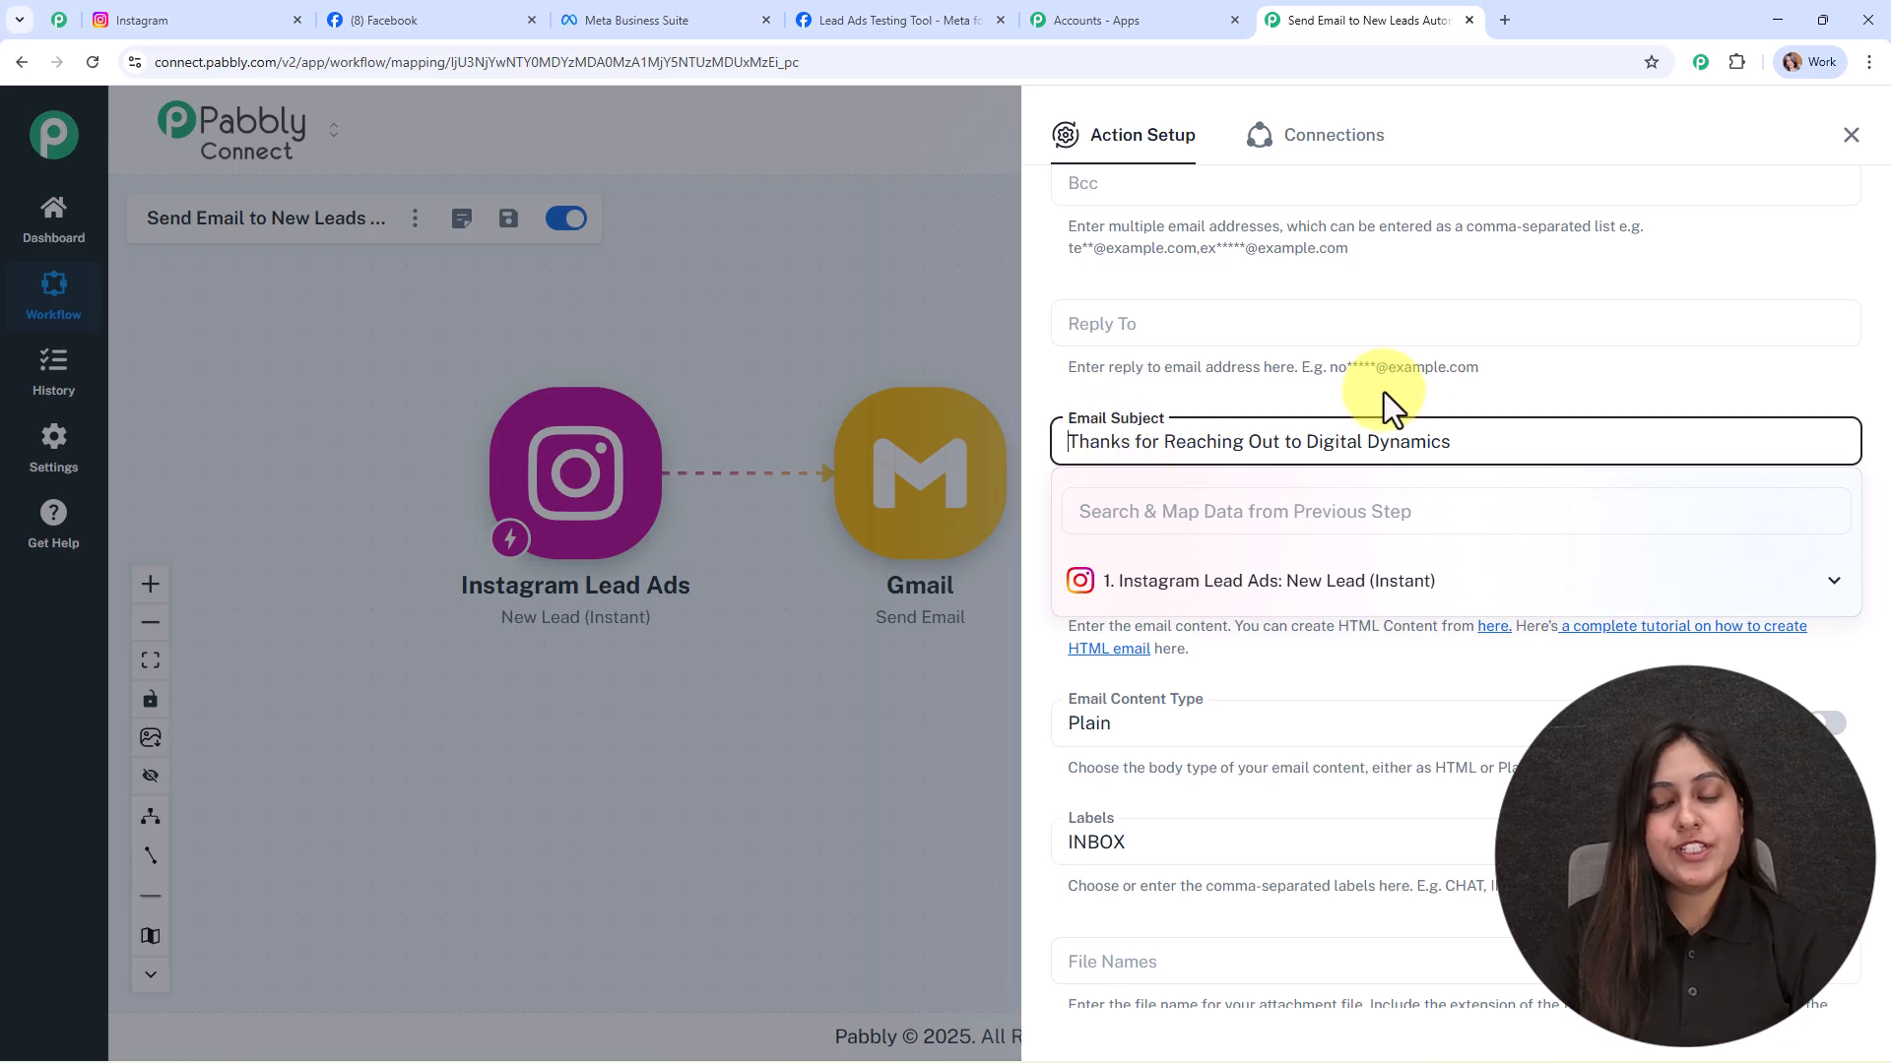
{"action": "left_click", "coordinate": [1413, 393]}
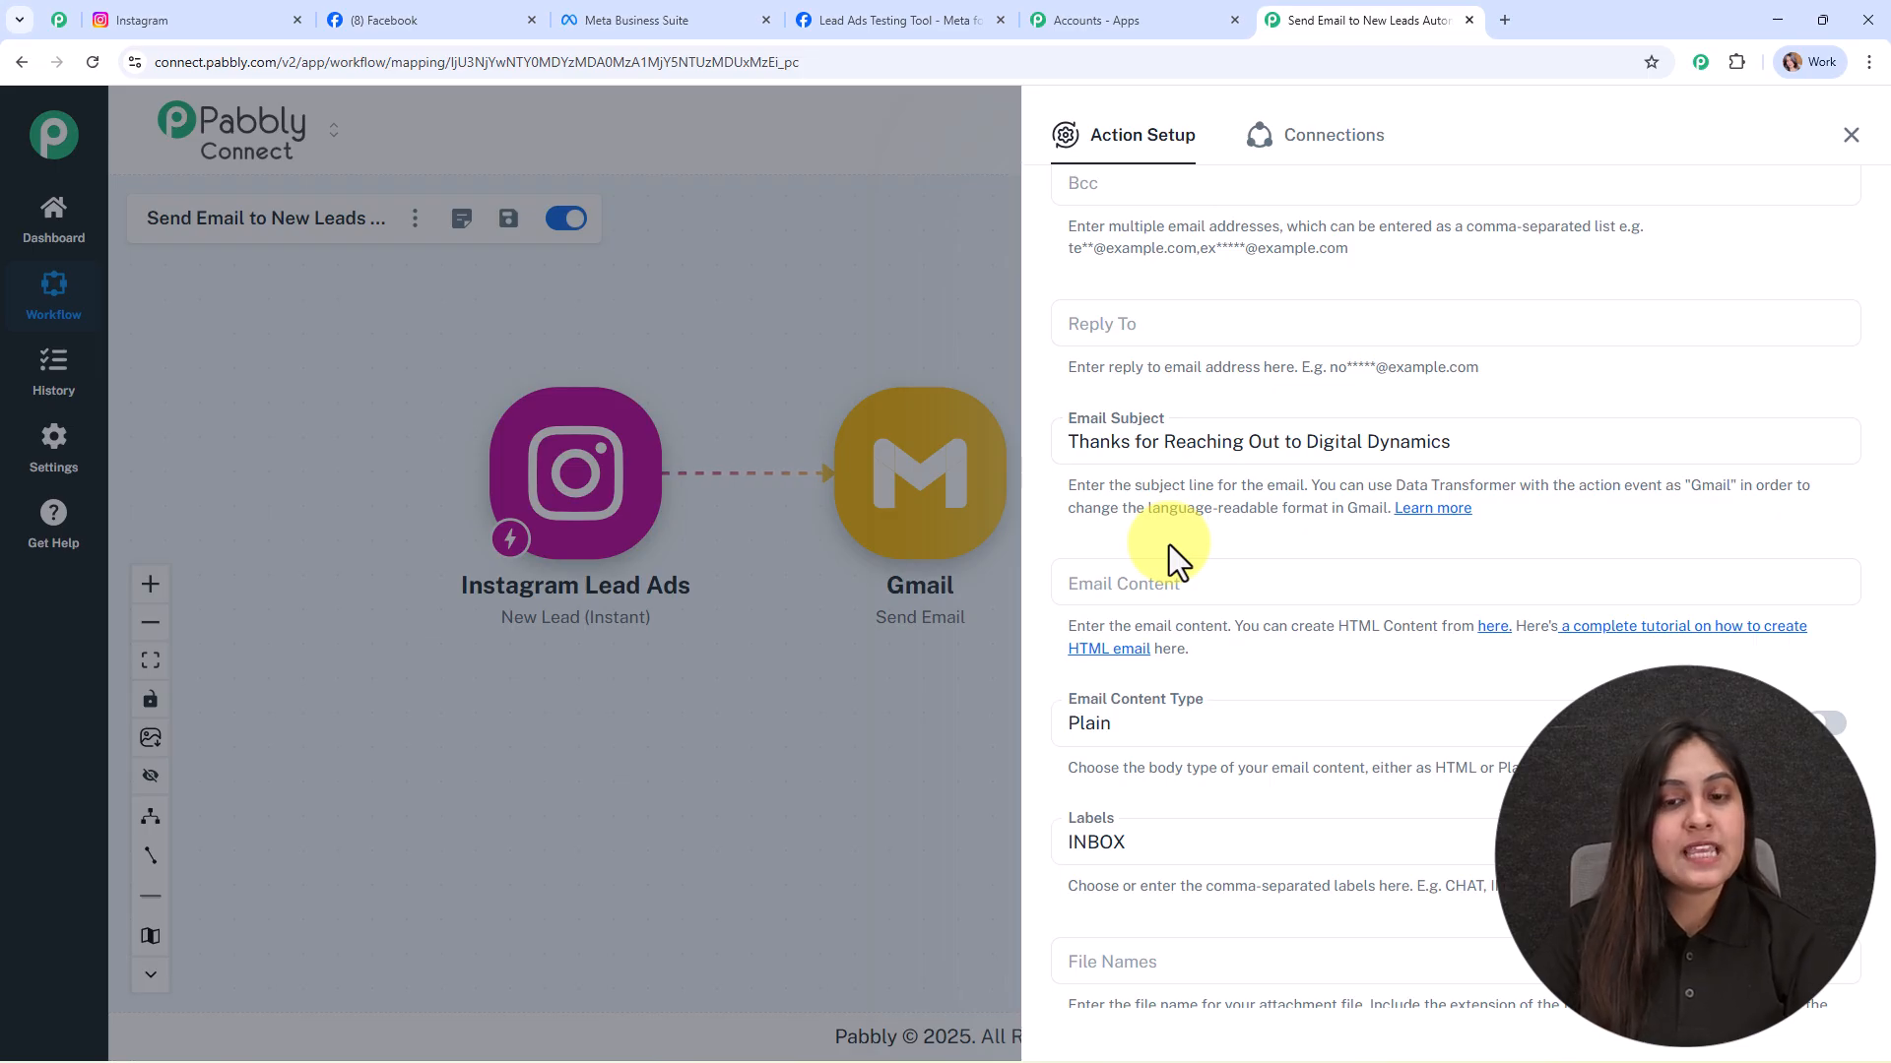
{"action": "scroll", "coordinate": [1319, 542], "scroll_direction": "down", "scroll_amount": 3}
Step: Paste the HTML welcome email, greeting the lead by first_name, into Email Content
{"action": "left_click", "coordinate": [1230, 289]}
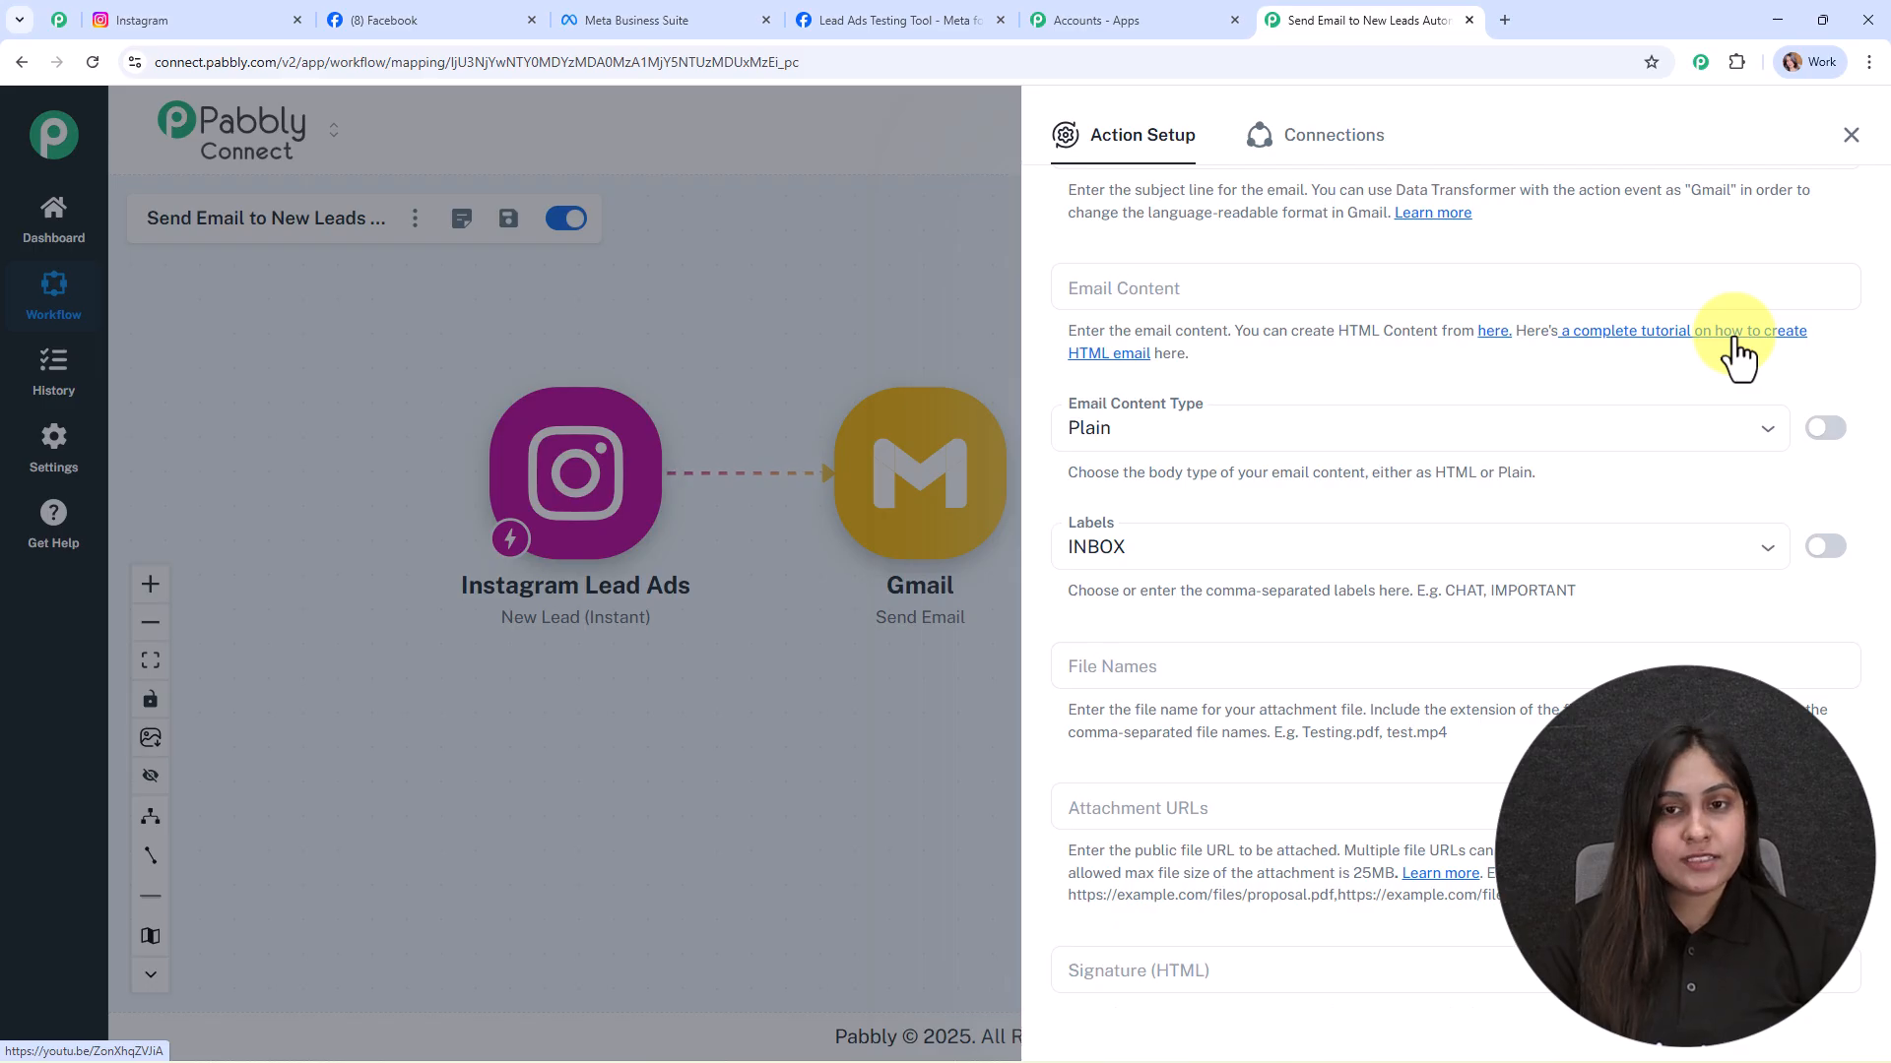
{"action": "left_click", "coordinate": [1218, 281]}
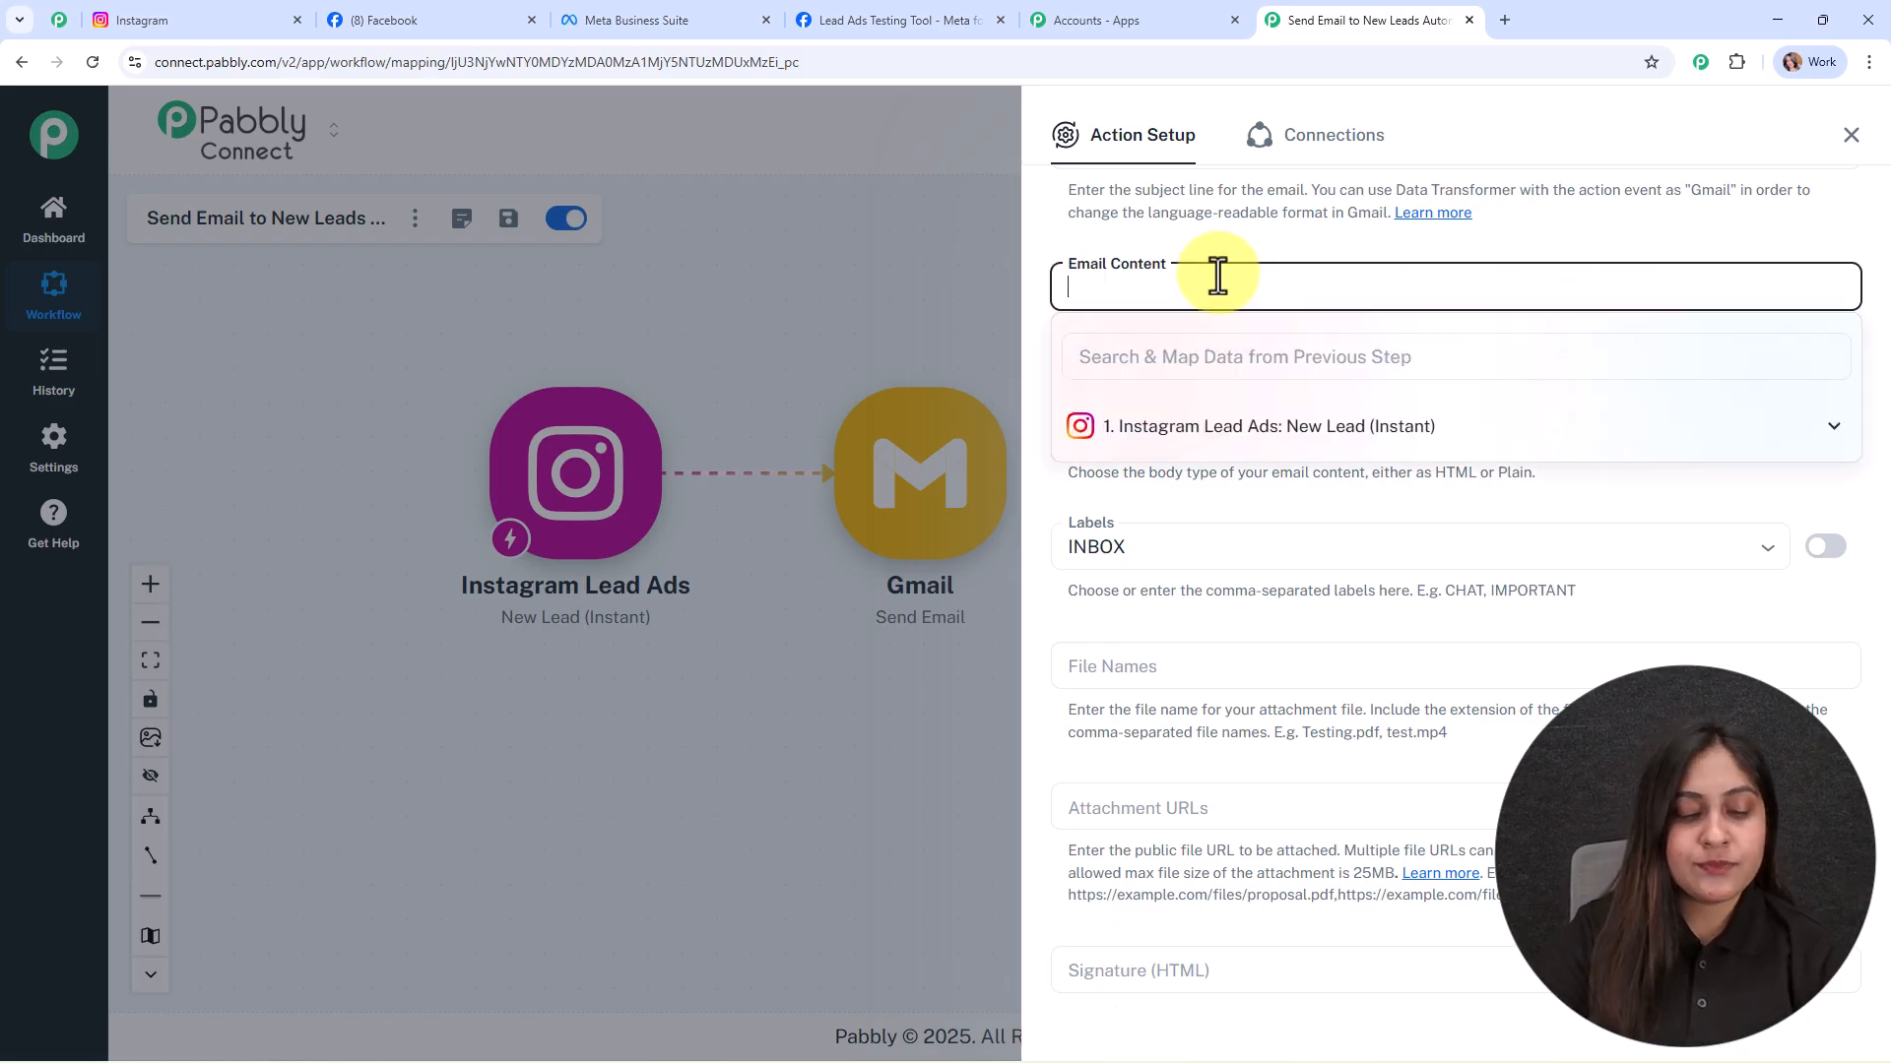
{"action": "key", "text": "ctrl+v"}
{"action": "scroll", "coordinate": [1408, 399], "scroll_direction": "up", "scroll_amount": 2}
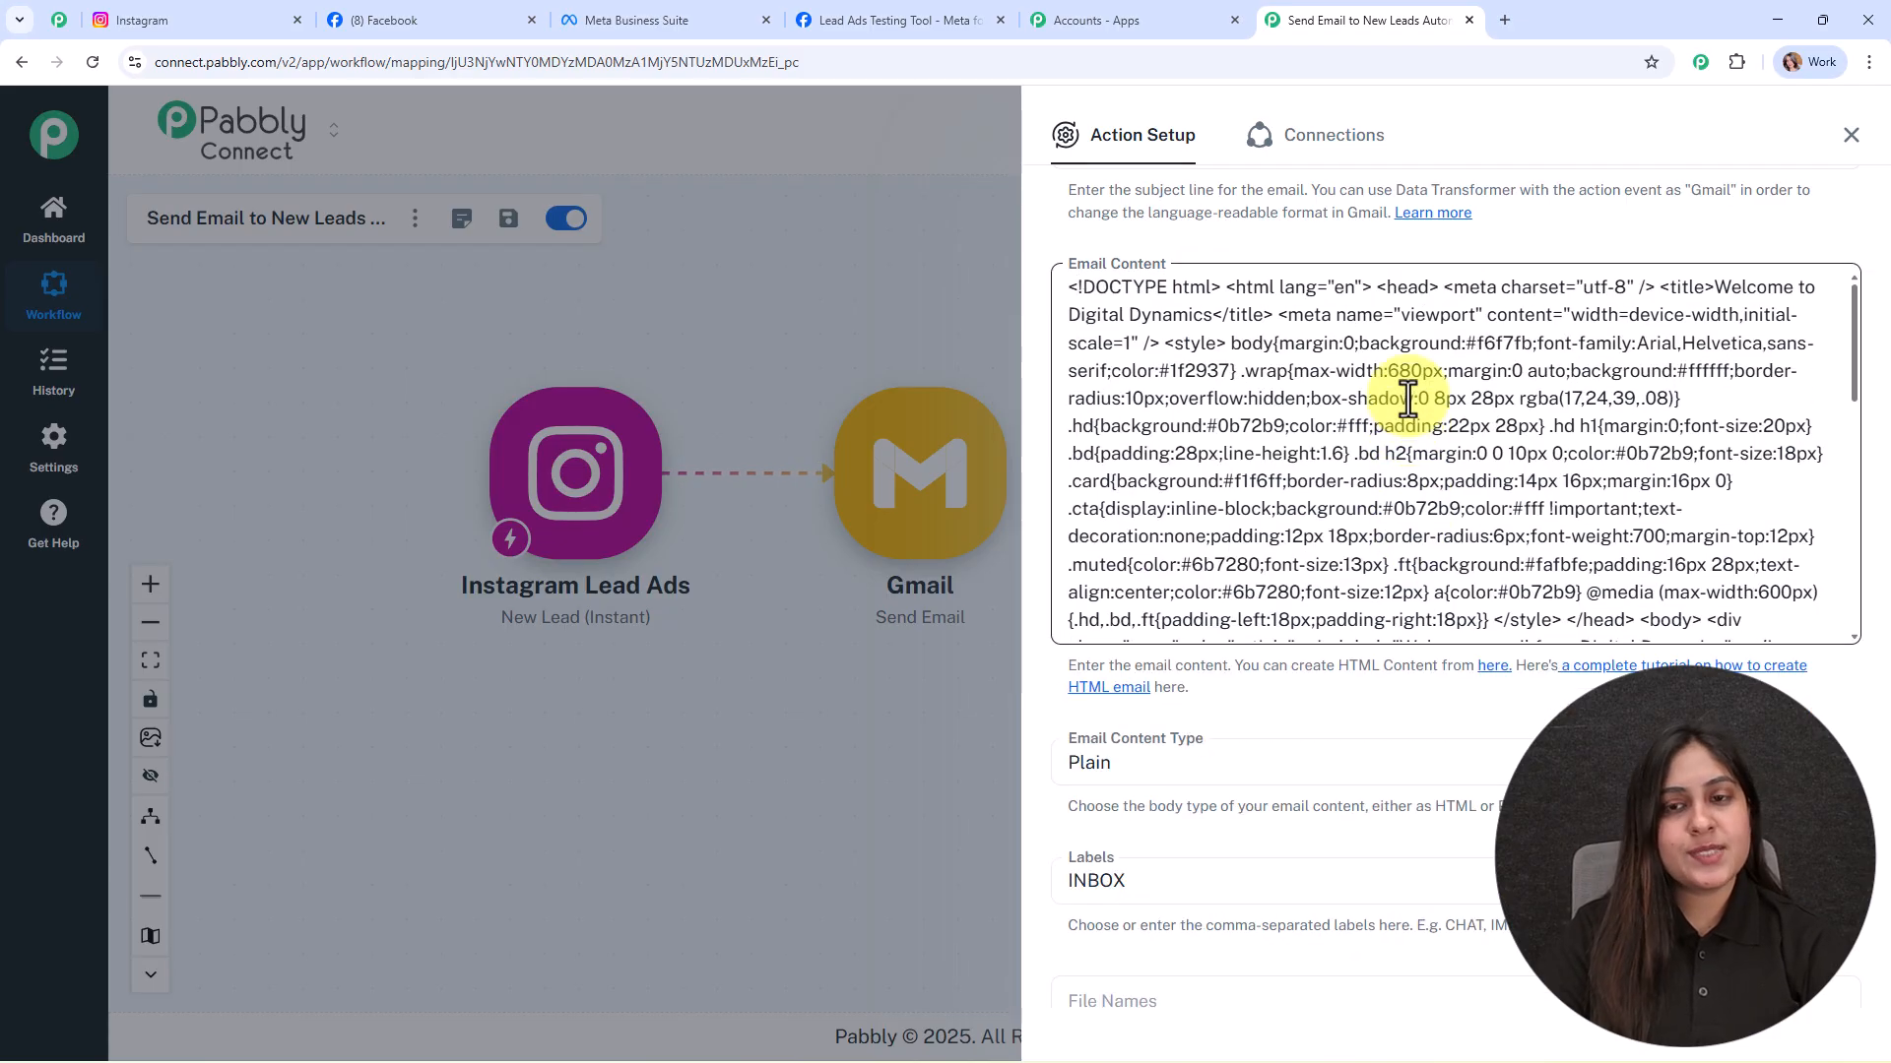
{"action": "scroll", "coordinate": [1408, 399], "scroll_direction": "down", "scroll_amount": 6}
{"action": "scroll", "coordinate": [1414, 394], "scroll_direction": "up", "scroll_amount": 3}
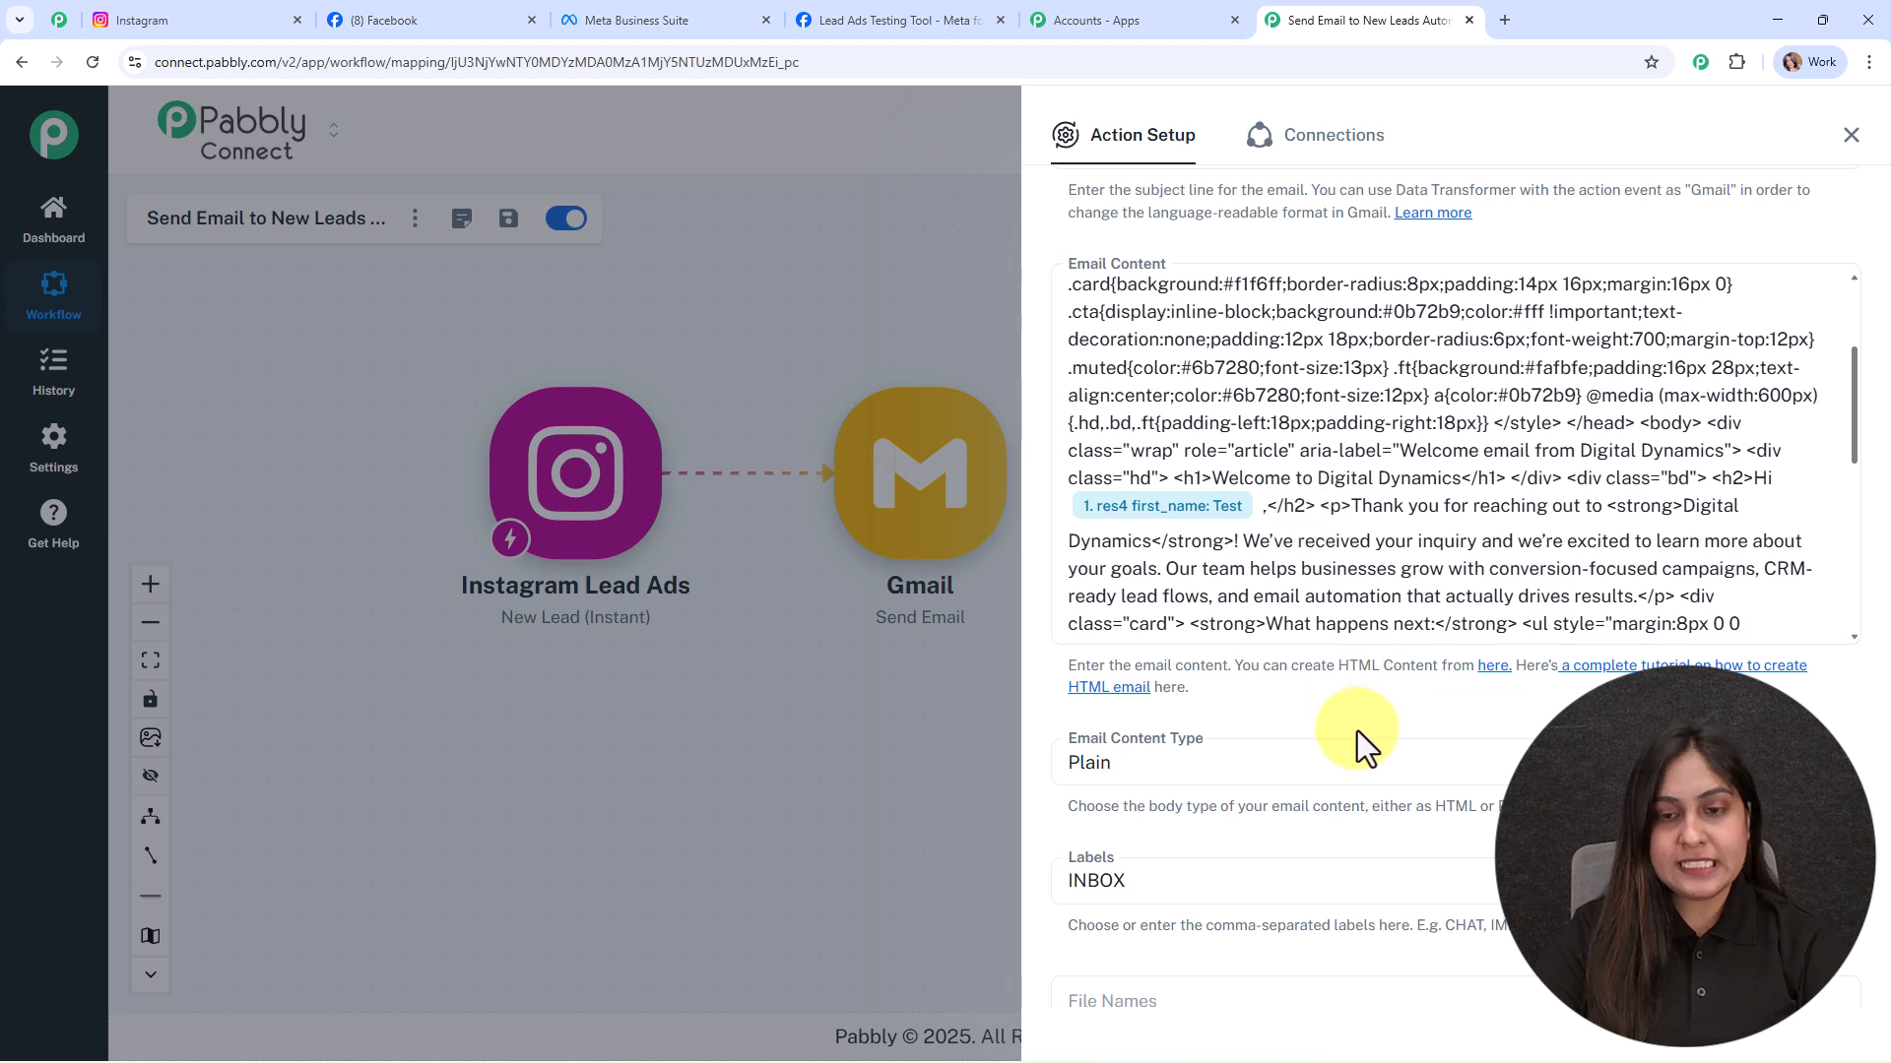
{"action": "scroll", "coordinate": [1350, 719], "scroll_direction": "down", "scroll_amount": 3}
Step: Set the Email Content Type to HTML
{"action": "left_click", "coordinate": [1215, 461]}
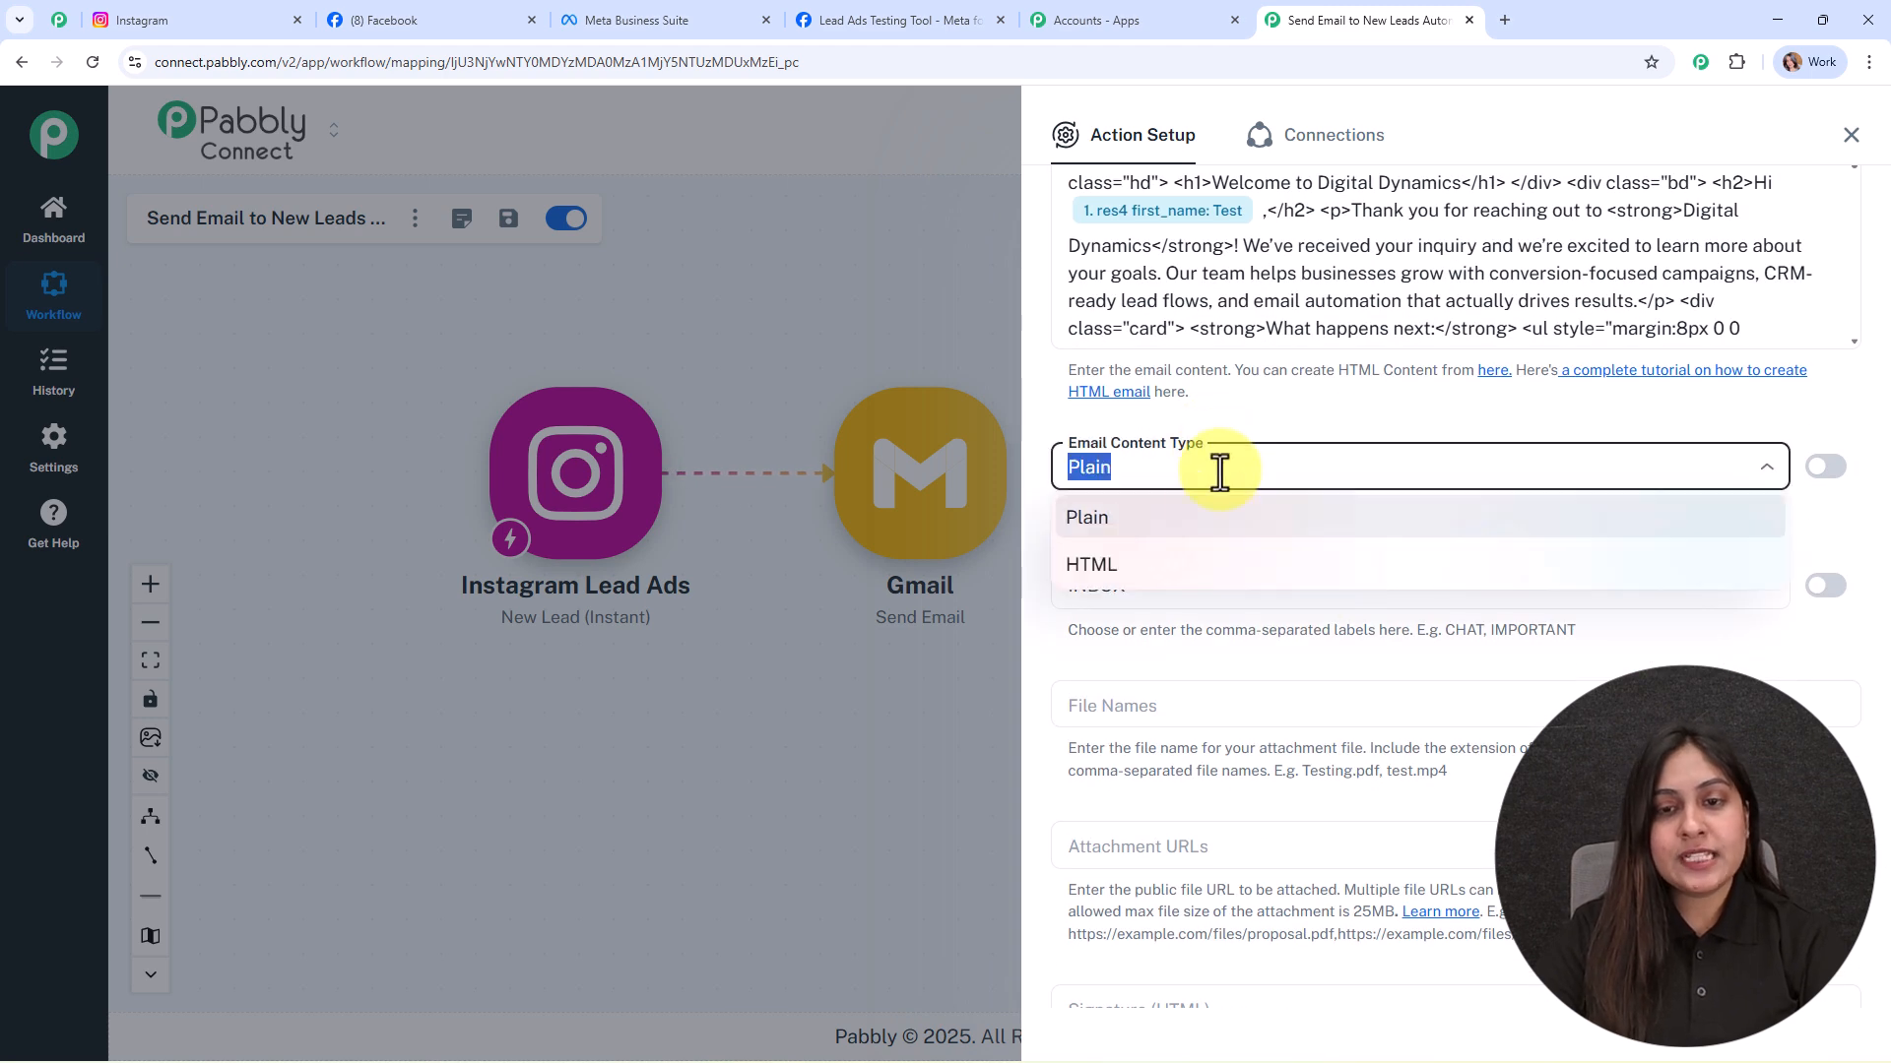
{"action": "left_click", "coordinate": [1221, 569]}
{"action": "scroll", "coordinate": [1349, 542], "scroll_direction": "down", "scroll_amount": 4}
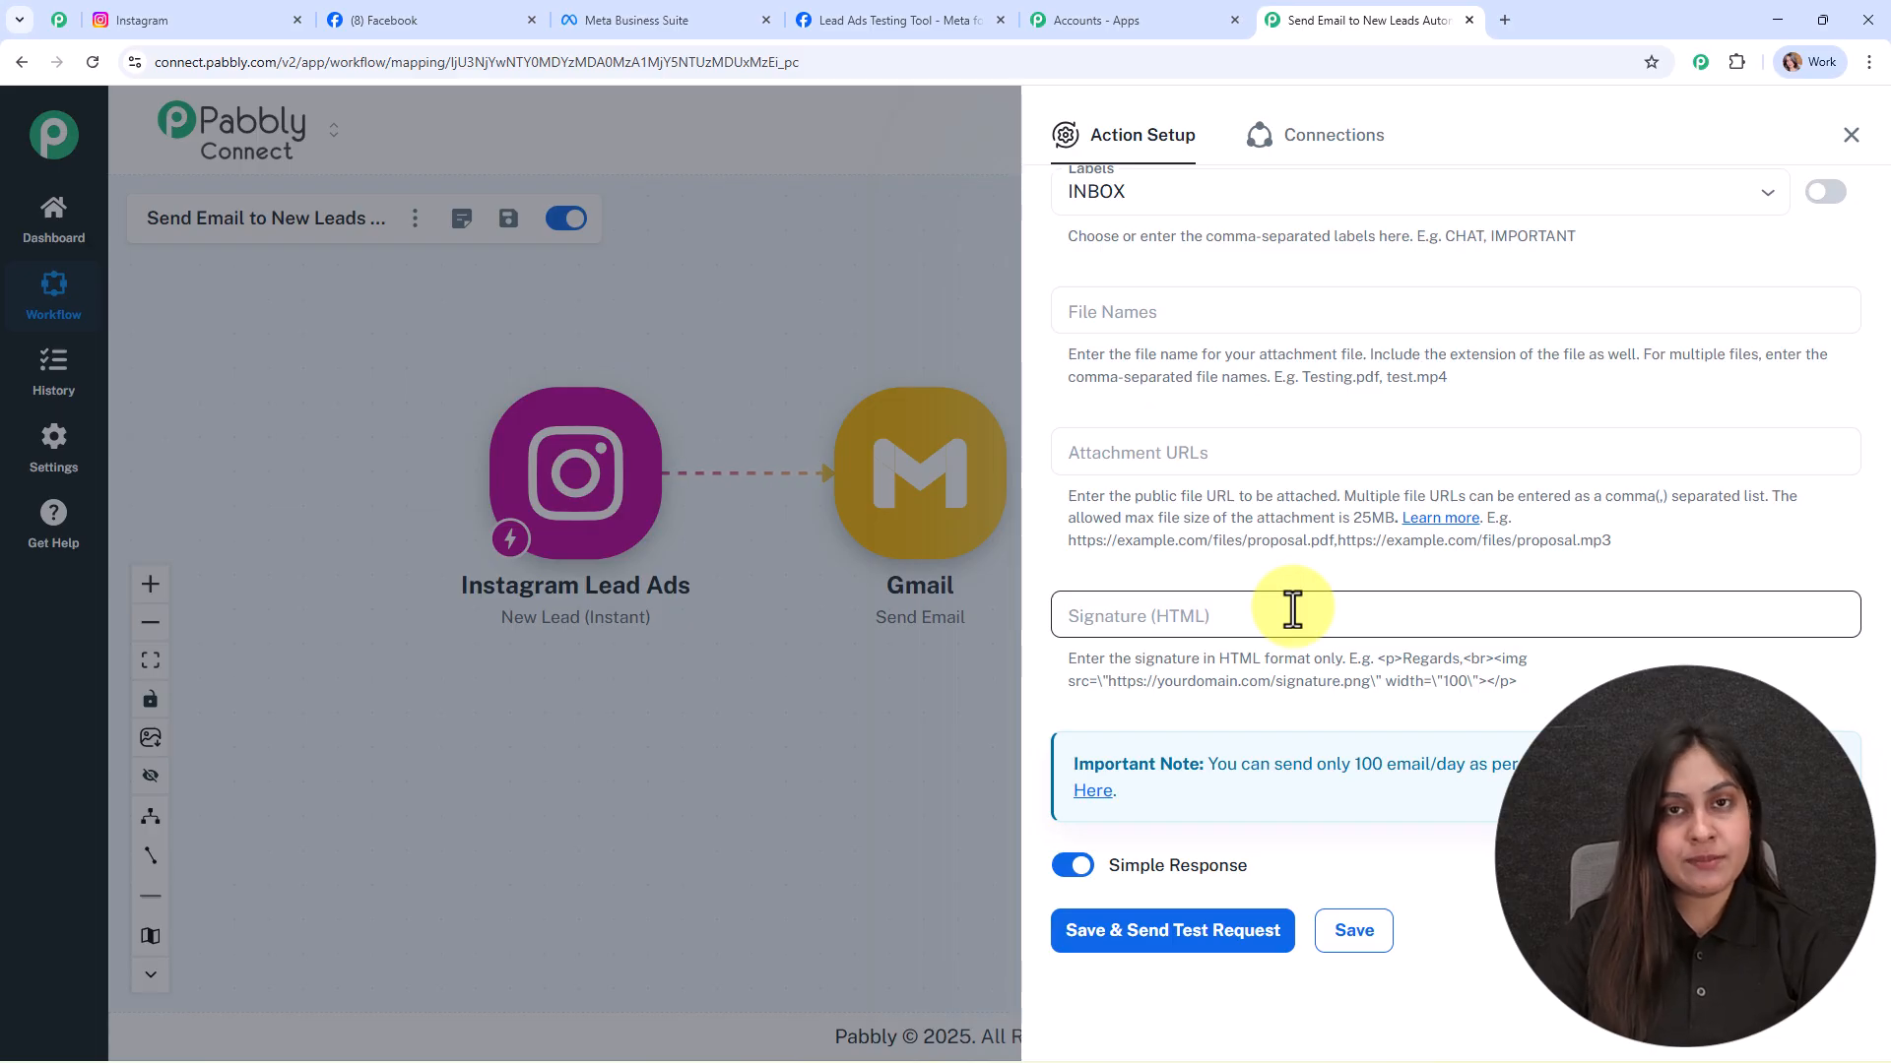
Step: Save the Gmail step with a test send, then close its settings to view the two-step workflow
{"action": "scroll", "coordinate": [1280, 690], "scroll_direction": "down", "scroll_amount": 1}
{"action": "left_click", "coordinate": [1123, 915]}
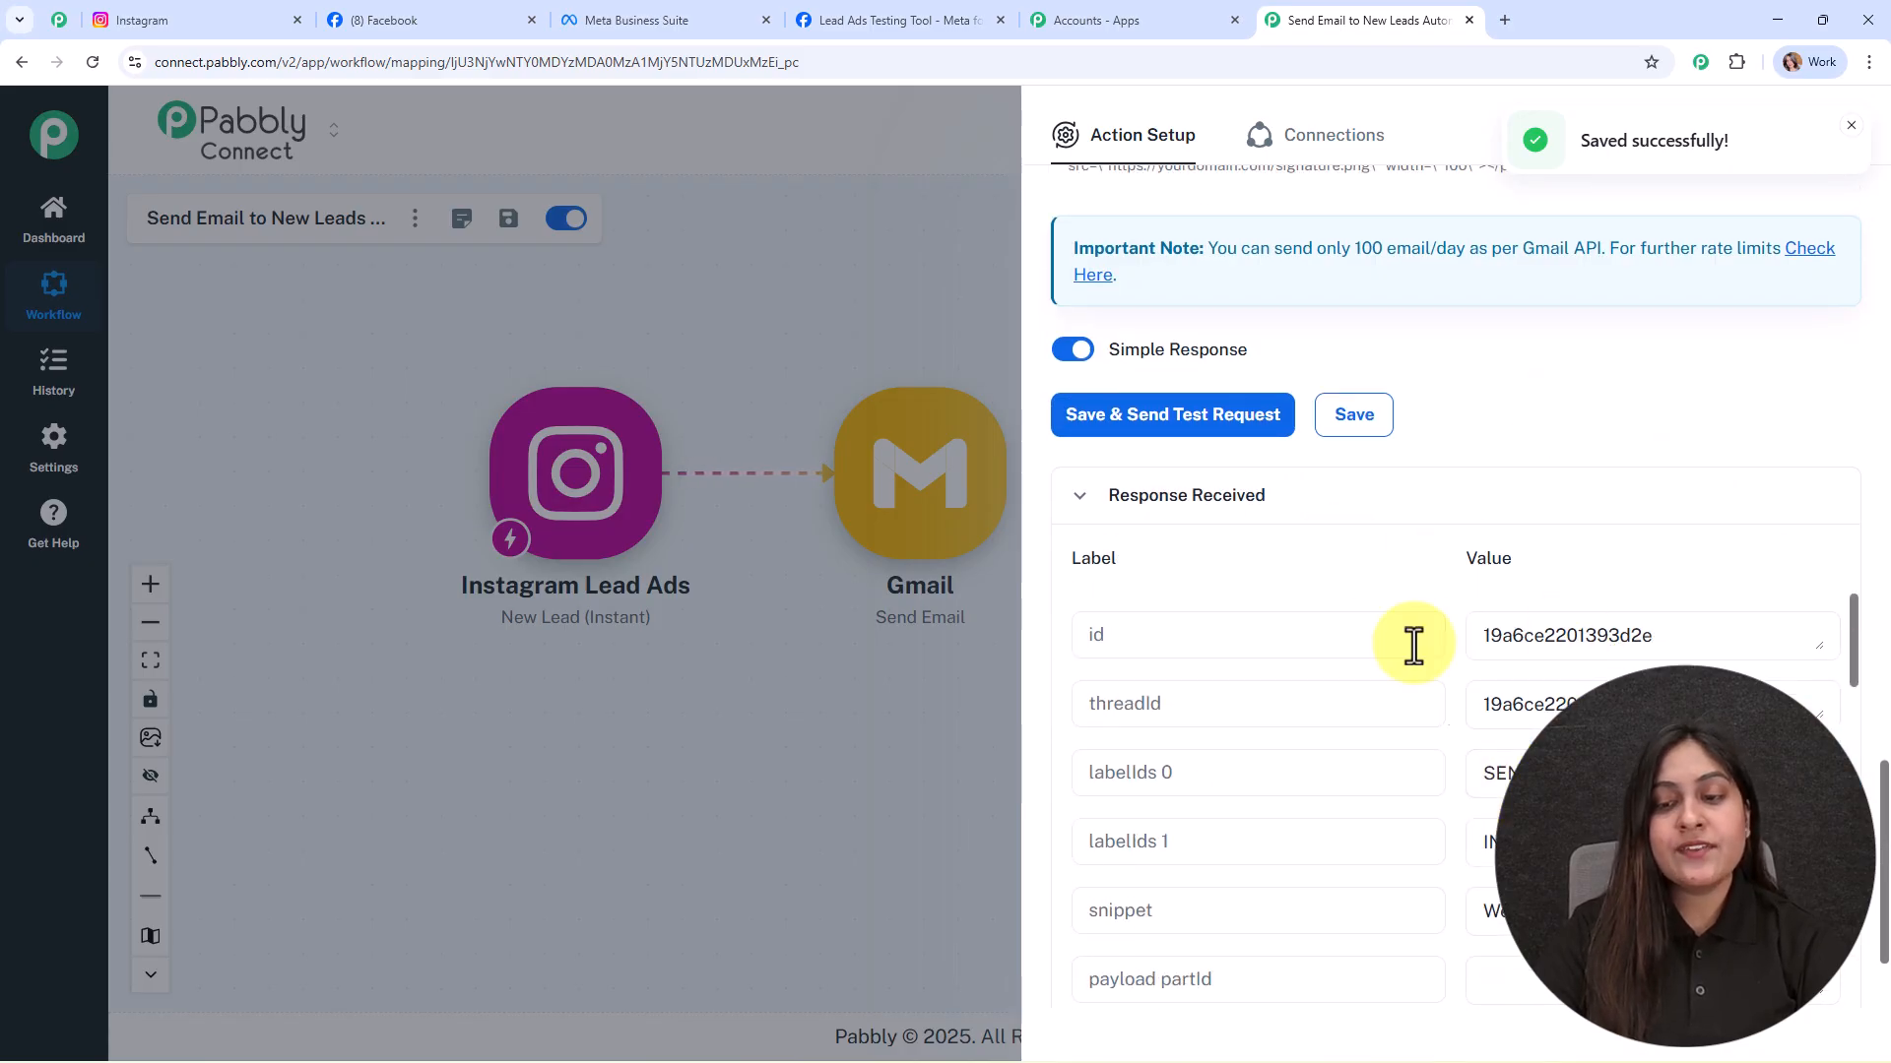
{"action": "left_click", "coordinate": [1847, 140]}
{"action": "left_click_drag", "start_coordinate": [757, 291], "coordinate": [892, 335]}
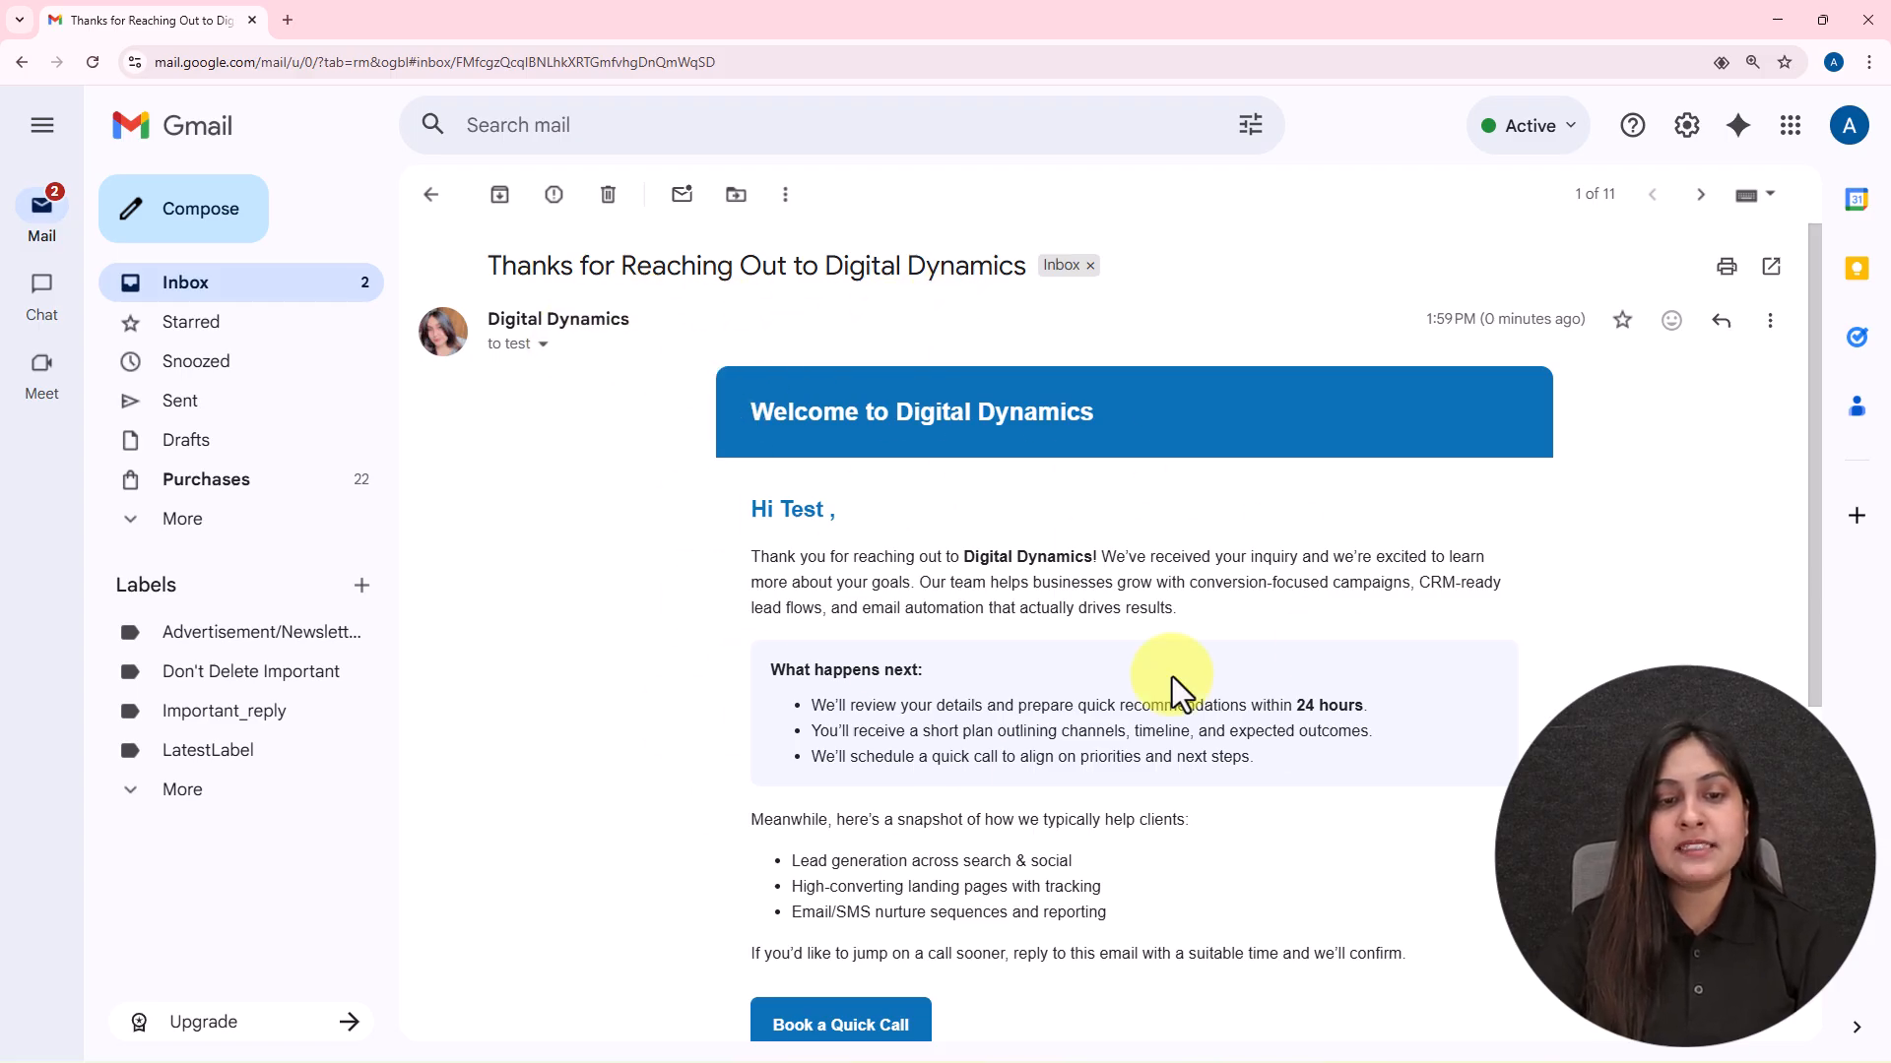
{"action": "scroll", "coordinate": [1172, 689], "scroll_direction": "down", "scroll_amount": 5}
{"action": "scroll", "coordinate": [1171, 642], "scroll_direction": "up", "scroll_amount": 5}
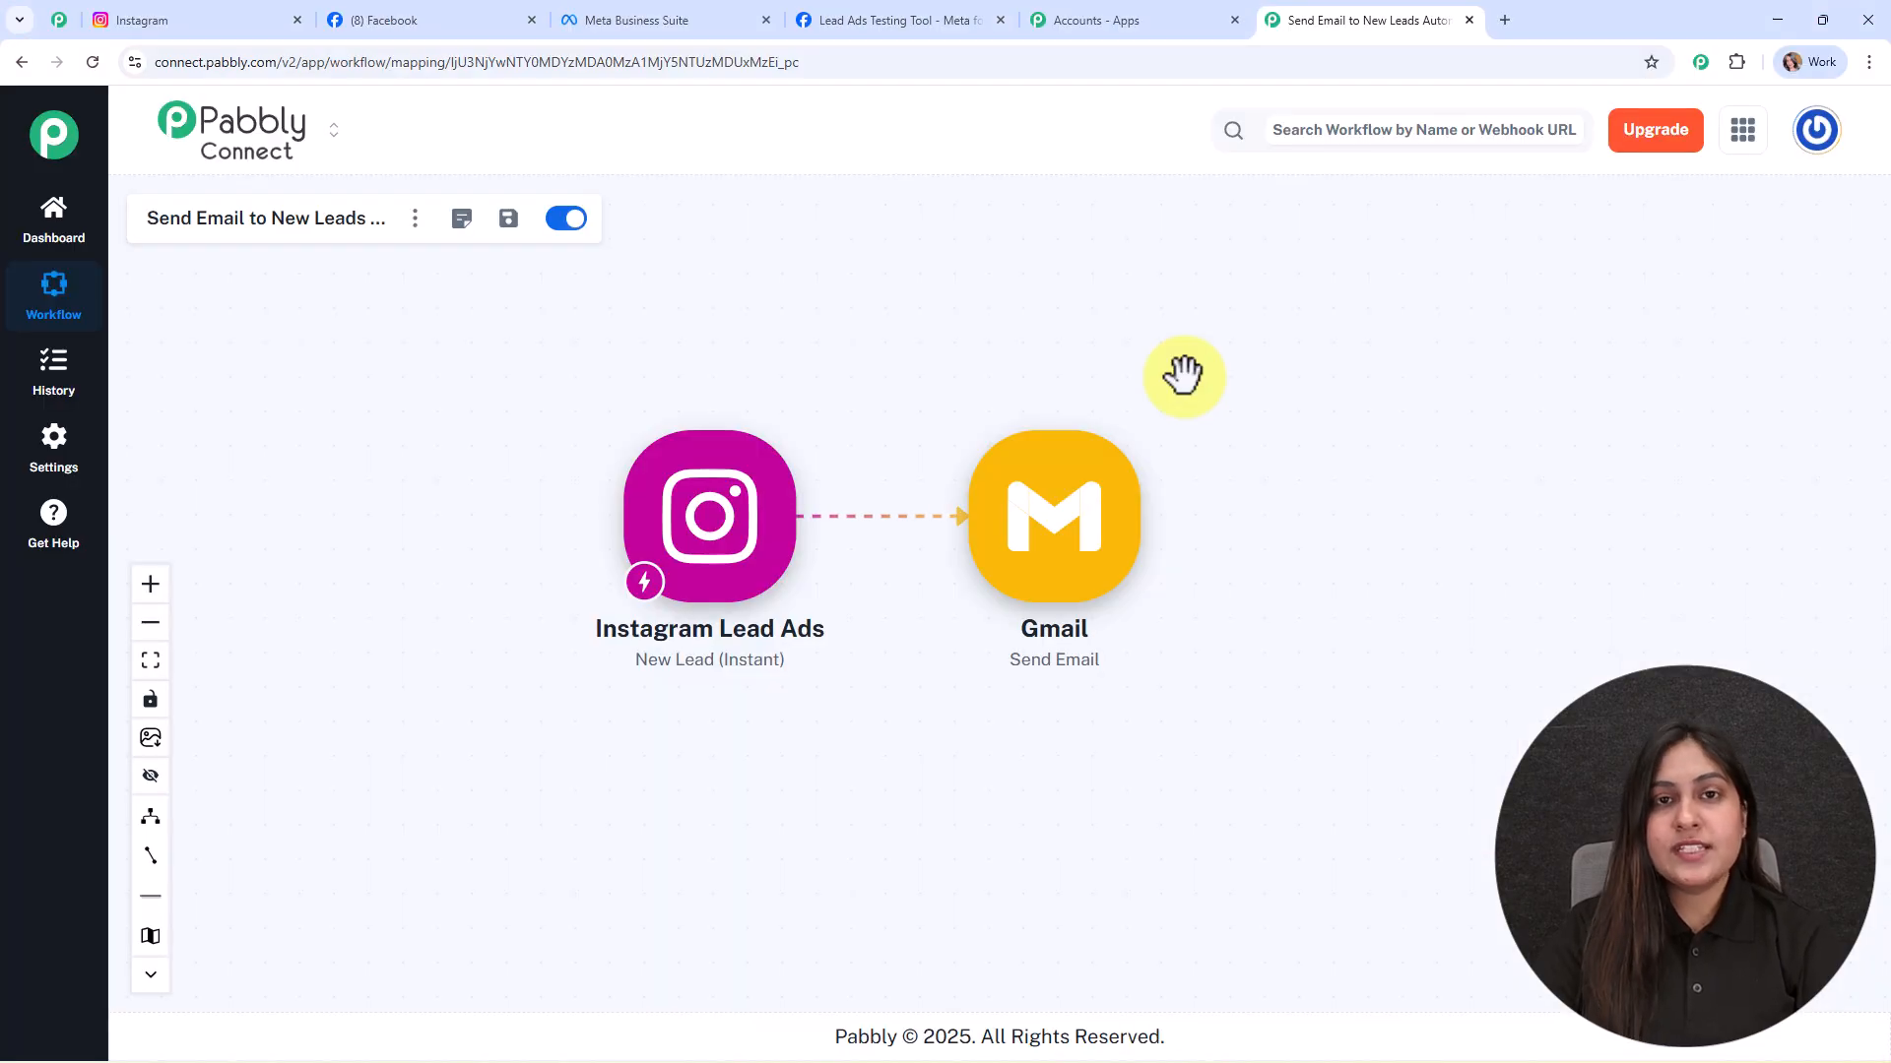